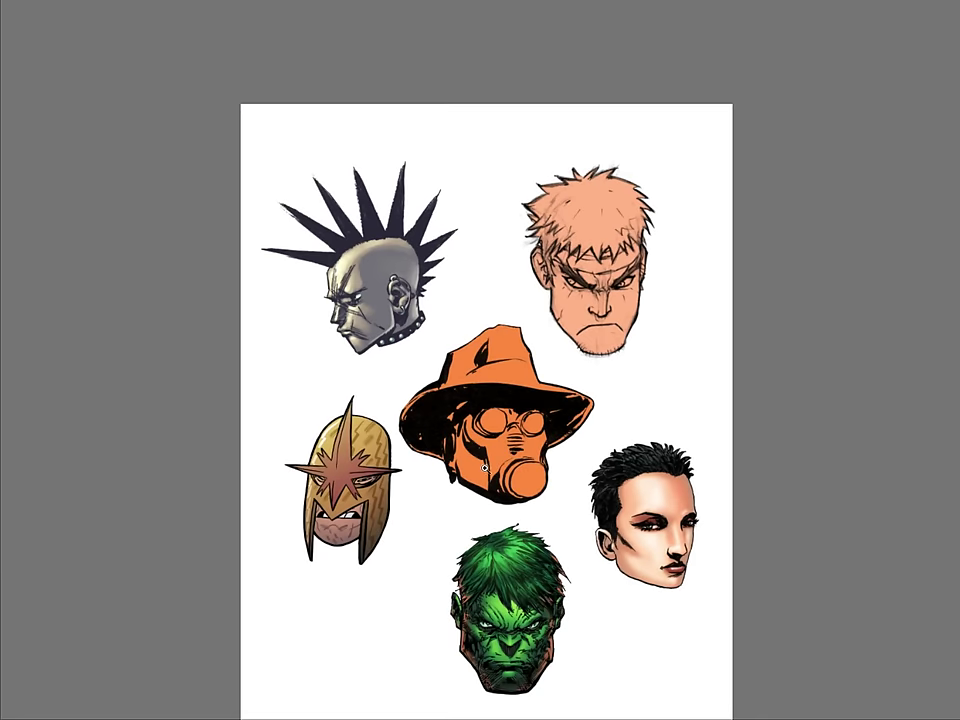
# Activate the Brush tool with the "my brush1" preset.
pyautogui.moveTo(516, 425); pyautogui.dragTo(532, 401)
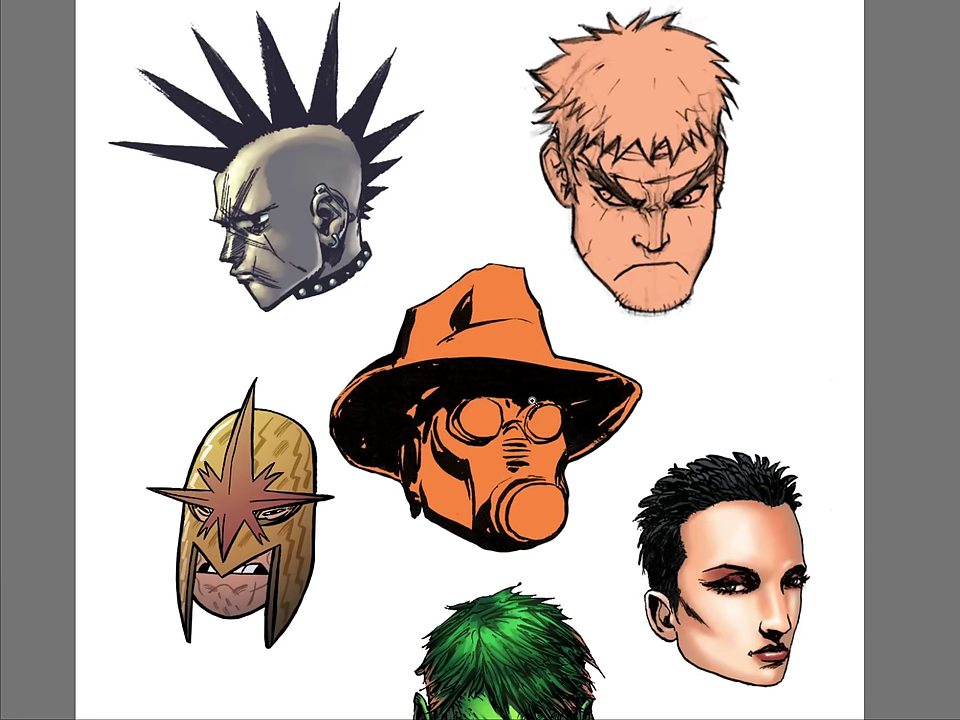
pyautogui.moveTo(555, 430); pyautogui.dragTo(555, 349)
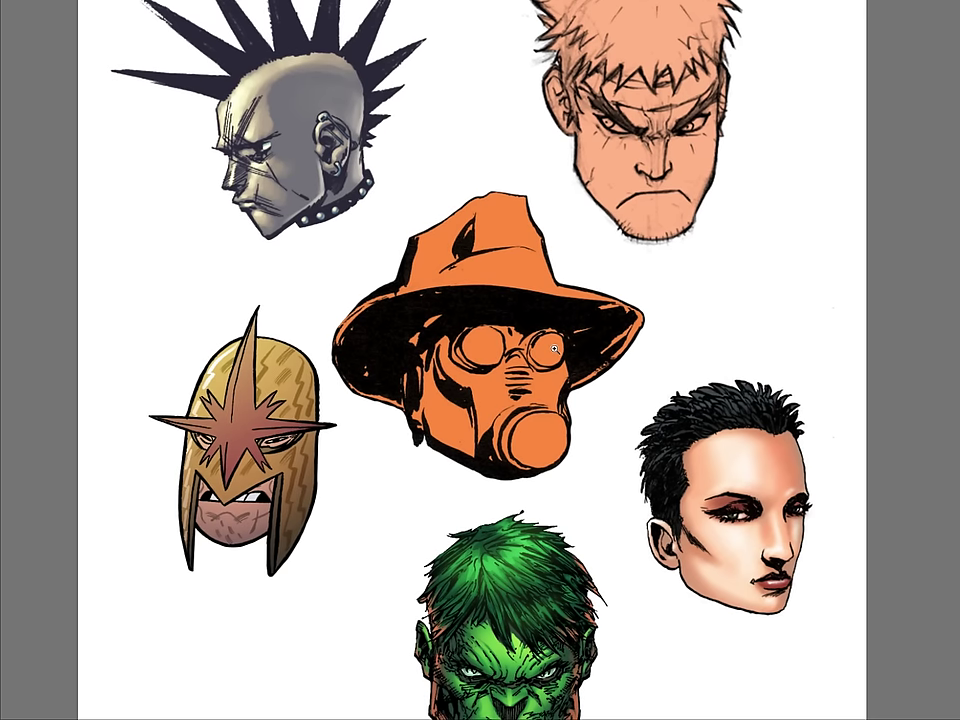
pyautogui.press('Tab')
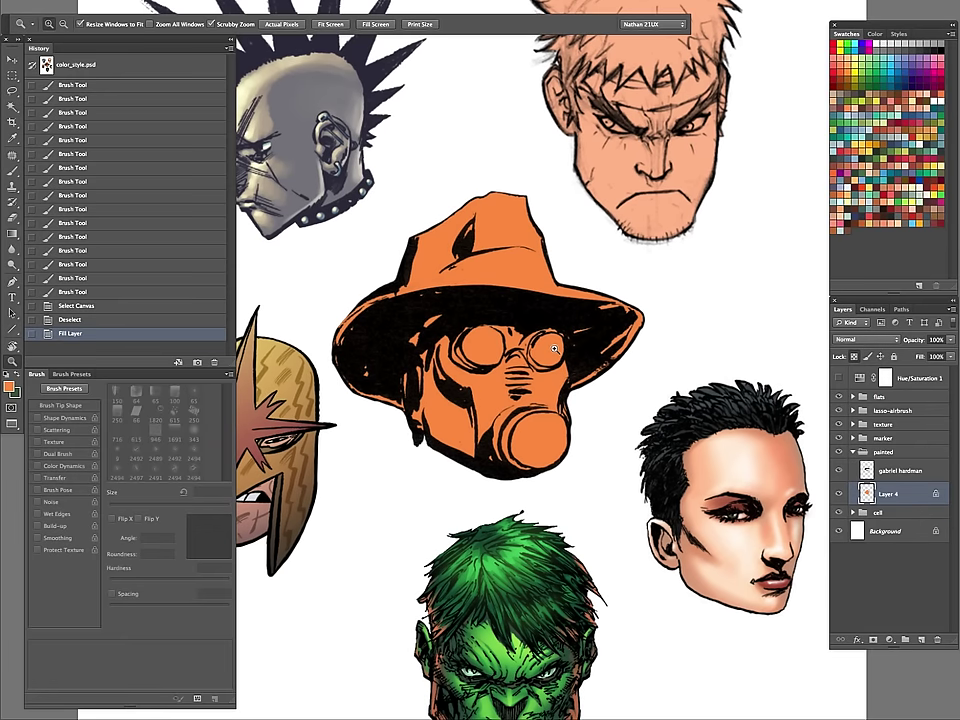
pyautogui.press('b')
pyautogui.click(22, 20)
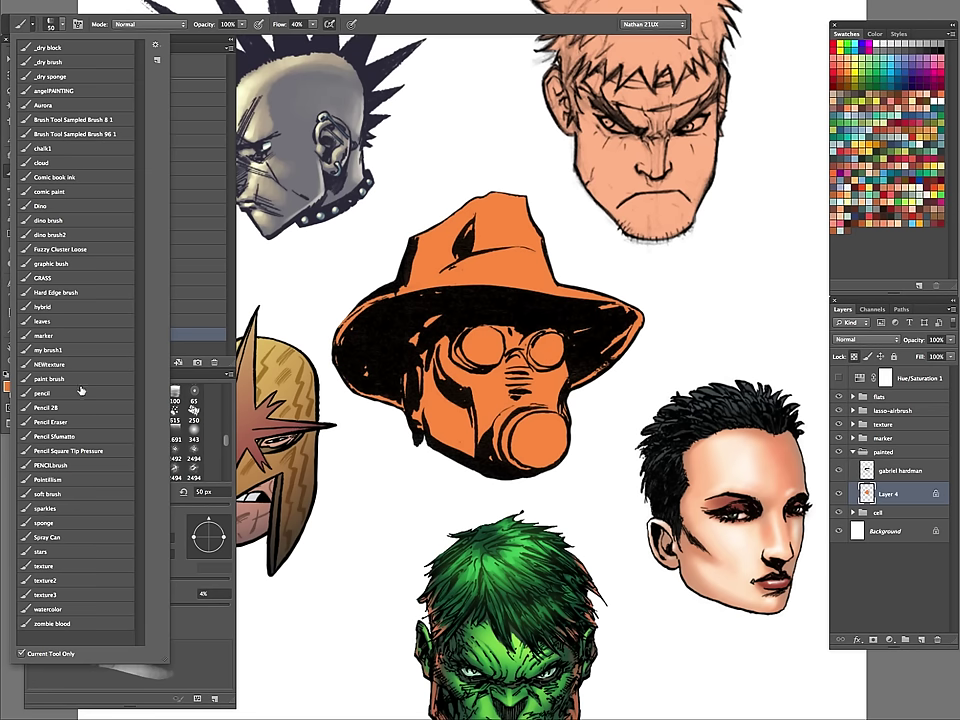
pyautogui.click(398, 33)
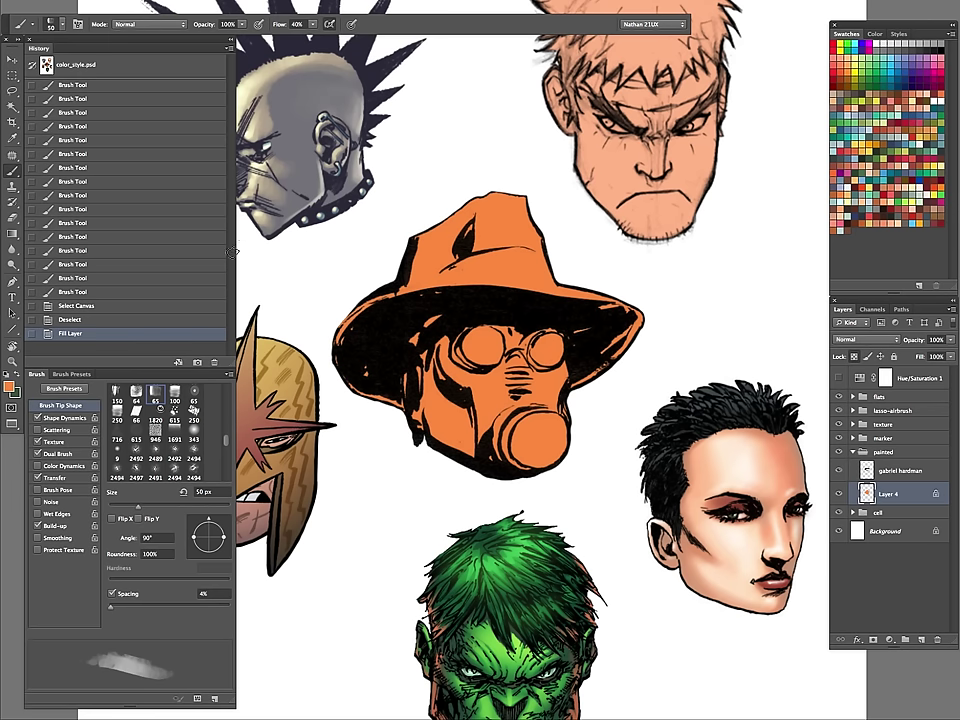
pyautogui.click(22, 20)
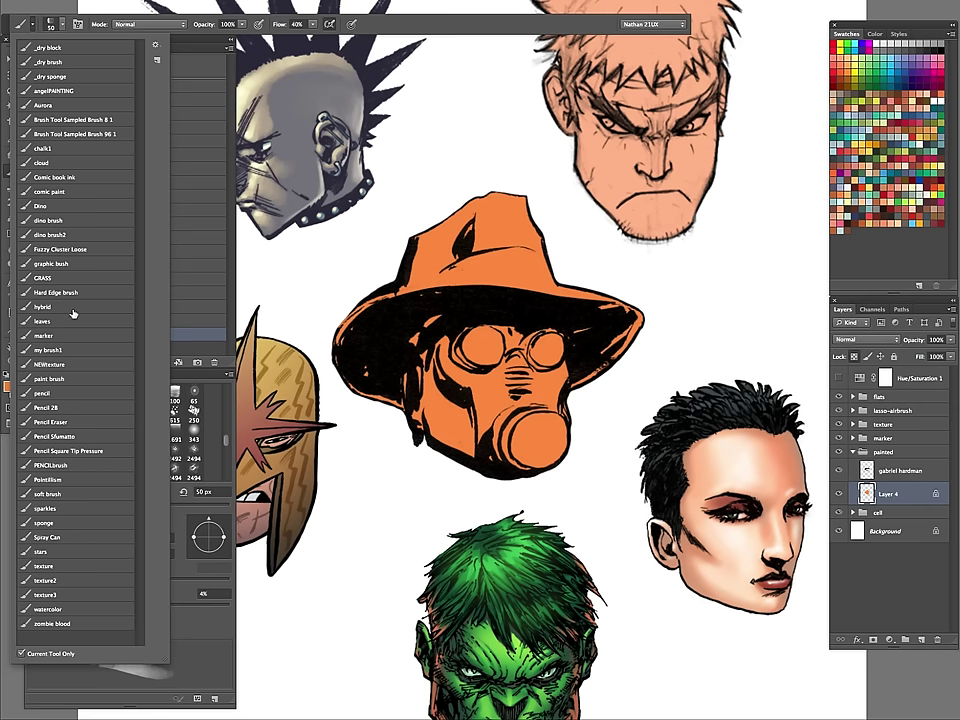
pyautogui.click(67, 351)
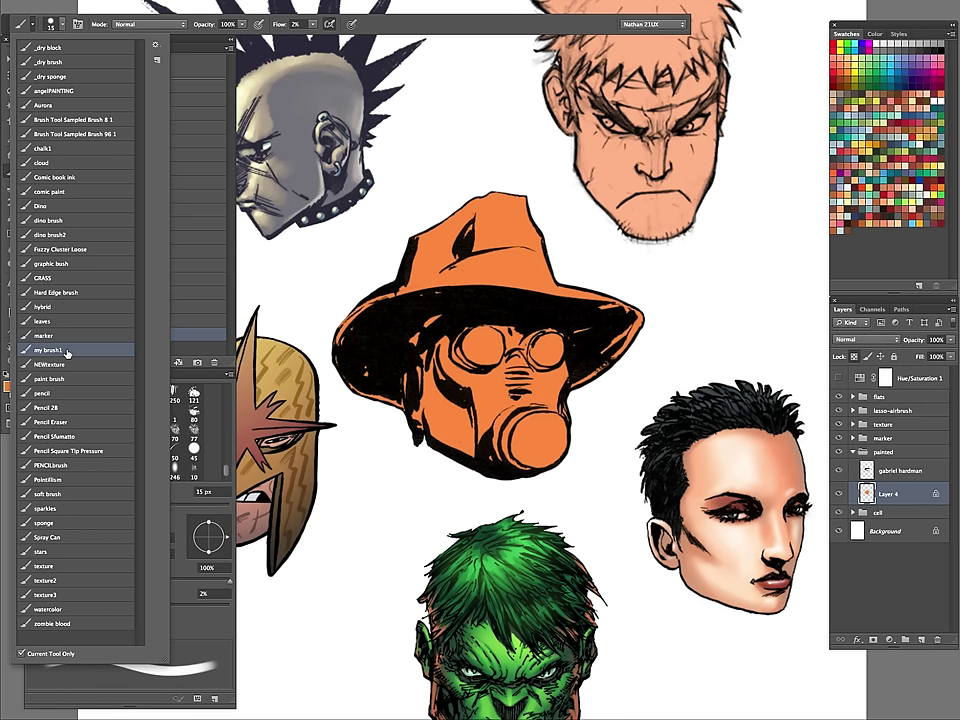
pyautogui.click(470, 18)
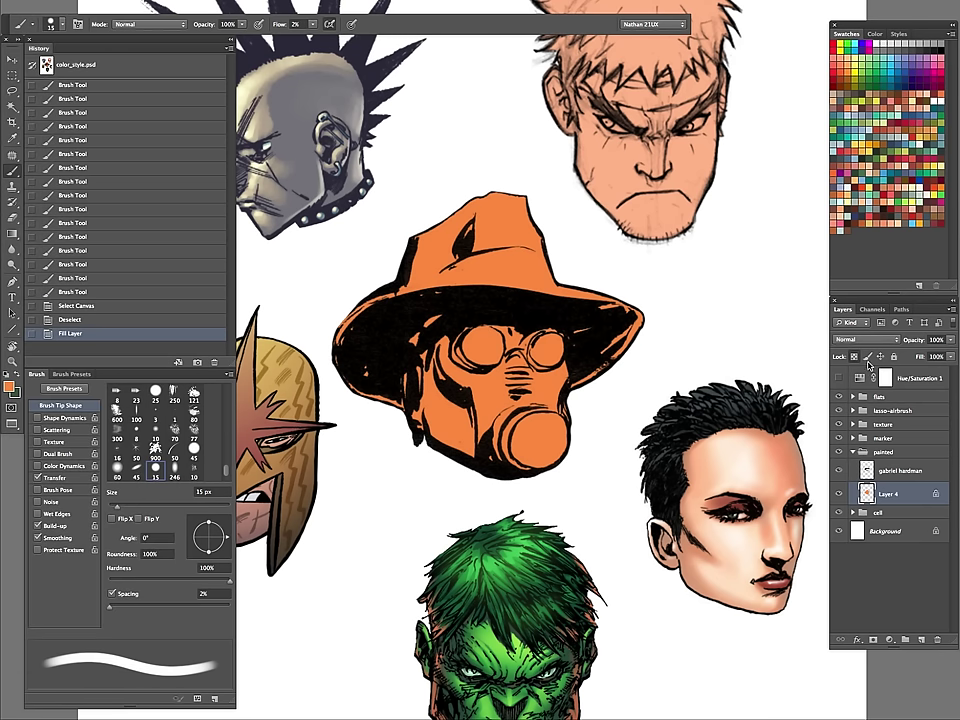
# Create a new layer above Layer 4 and paint dark gray-brown test strokes in the white space beside the hat.
pyautogui.hotkey('ctrl', 'shift', 'n')
pyautogui.press('Return')
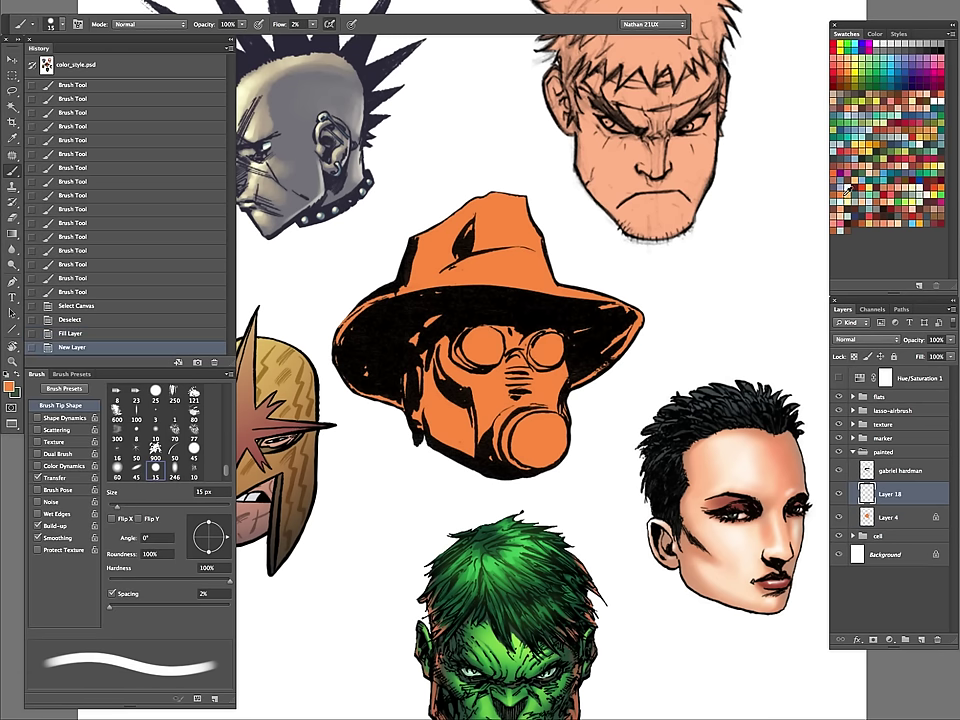
pyautogui.press(']')
pyautogui.press(']')
pyautogui.press(']')
pyautogui.press(']')
pyautogui.press(']')
pyautogui.press(']')
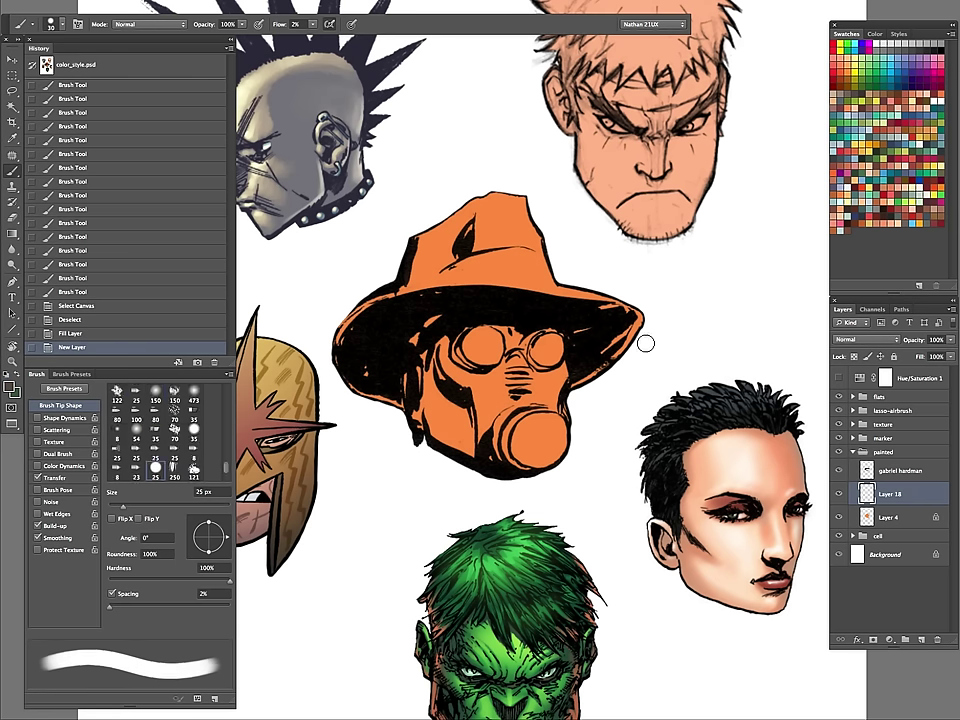
pyautogui.moveTo(657, 369)
pyautogui.mouseDown()
pyautogui.moveTo(718, 290)
pyautogui.moveTo(670, 357)
pyautogui.moveTo(752, 258)
pyautogui.moveTo(757, 265)
pyautogui.moveTo(668, 371)
pyautogui.moveTo(724, 265)
pyautogui.mouseUp()
pyautogui.moveTo(659, 366)
pyautogui.mouseDown()
pyautogui.moveTo(710, 277)
pyautogui.moveTo(788, 187)
pyautogui.moveTo(726, 224)
pyautogui.moveTo(657, 374)
pyautogui.moveTo(767, 274)
pyautogui.mouseUp()
# Enlarge the brush to 70 px, build up the dark test strokes and blend a salmon swatch over them.
pyautogui.press(']')
pyautogui.press(']')
pyautogui.press(']')
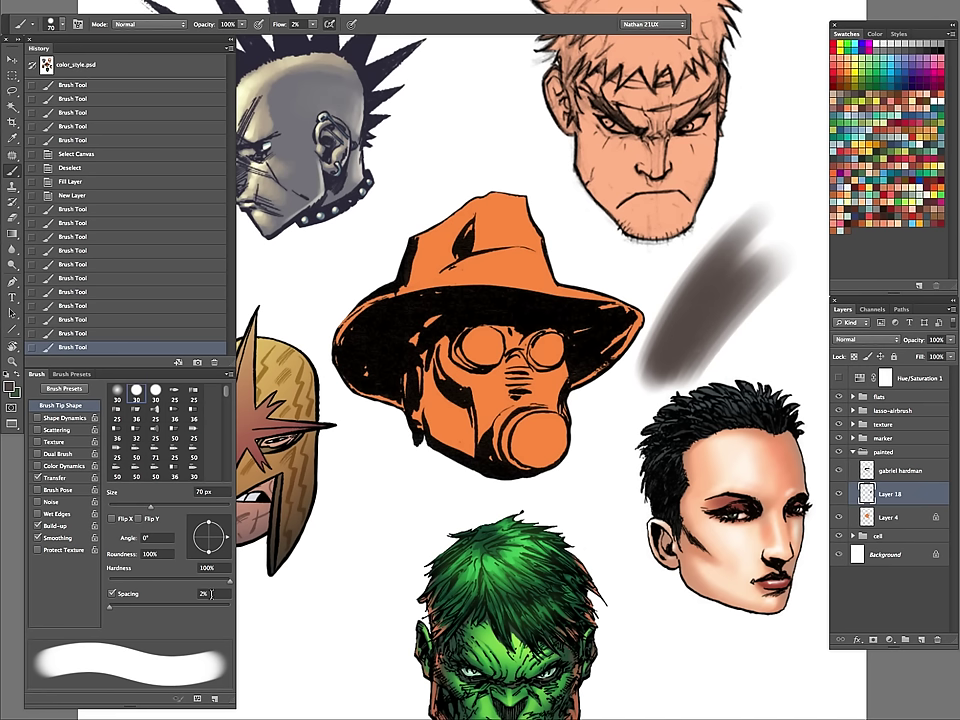
pyautogui.moveTo(688, 332)
pyautogui.mouseDown()
pyautogui.moveTo(829, 153)
pyautogui.moveTo(671, 361)
pyautogui.moveTo(795, 179)
pyautogui.moveTo(657, 367)
pyautogui.moveTo(792, 128)
pyautogui.moveTo(694, 312)
pyautogui.moveTo(777, 183)
pyautogui.moveTo(777, 222)
pyautogui.moveTo(679, 371)
pyautogui.moveTo(723, 346)
pyautogui.moveTo(804, 264)
pyautogui.mouseUp()
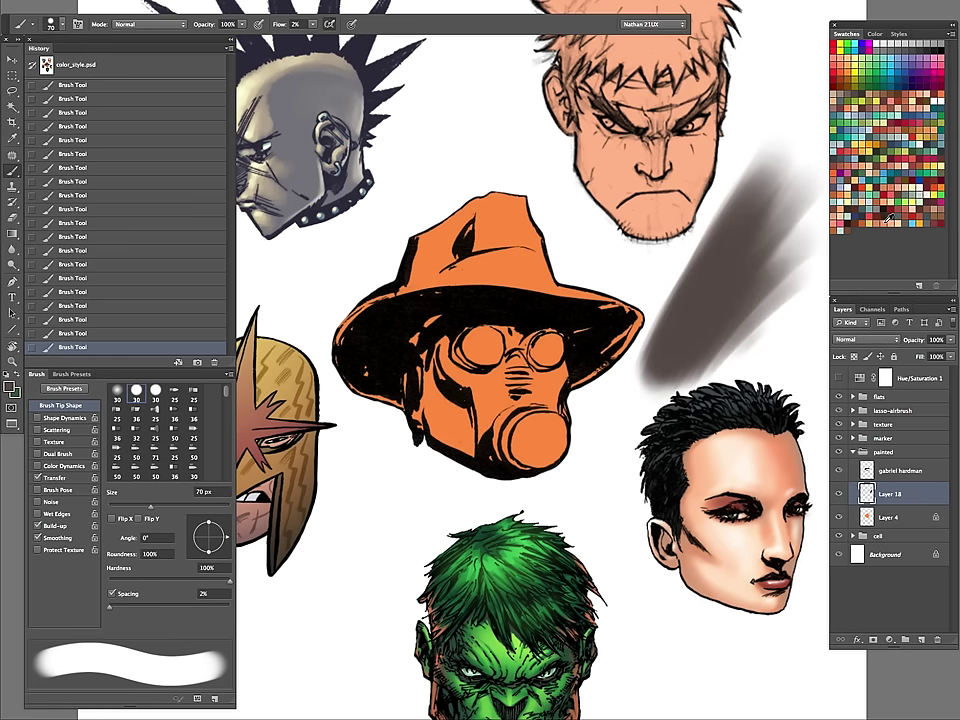
pyautogui.click(886, 220)
pyautogui.moveTo(660, 364)
pyautogui.mouseDown()
pyautogui.moveTo(745, 238)
pyautogui.moveTo(706, 311)
pyautogui.moveTo(705, 341)
pyautogui.moveTo(693, 325)
pyautogui.moveTo(633, 366)
pyautogui.mouseUp()
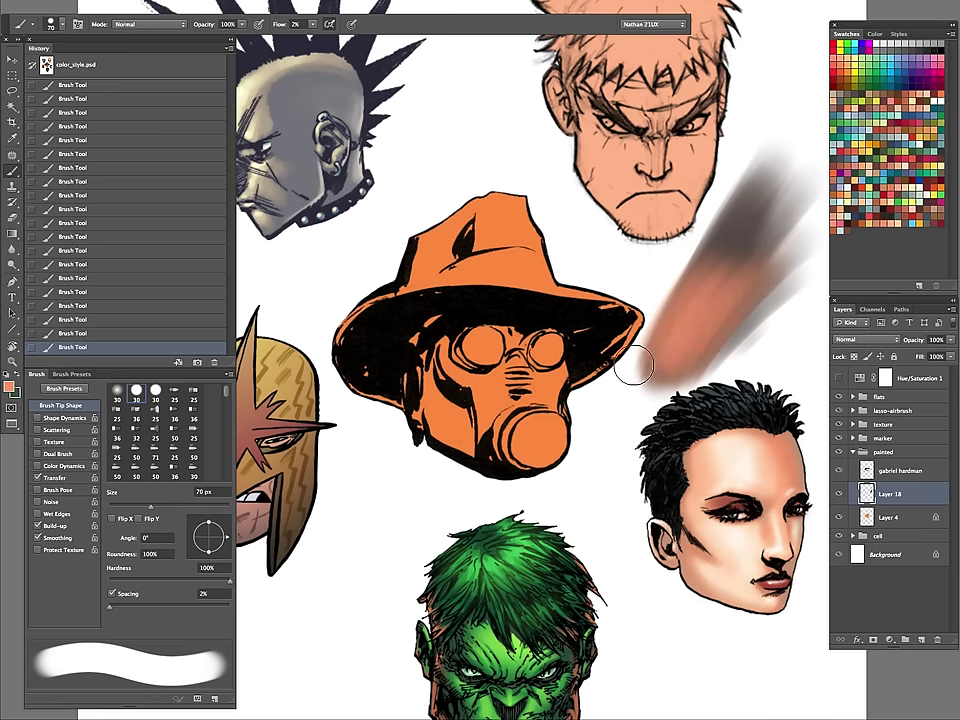
# Clear the test strokes and delete the new layer.
pyautogui.hotkey('ctrl', 'a')
pyautogui.press('Delete')
pyautogui.hotkey('ctrl', 'd')
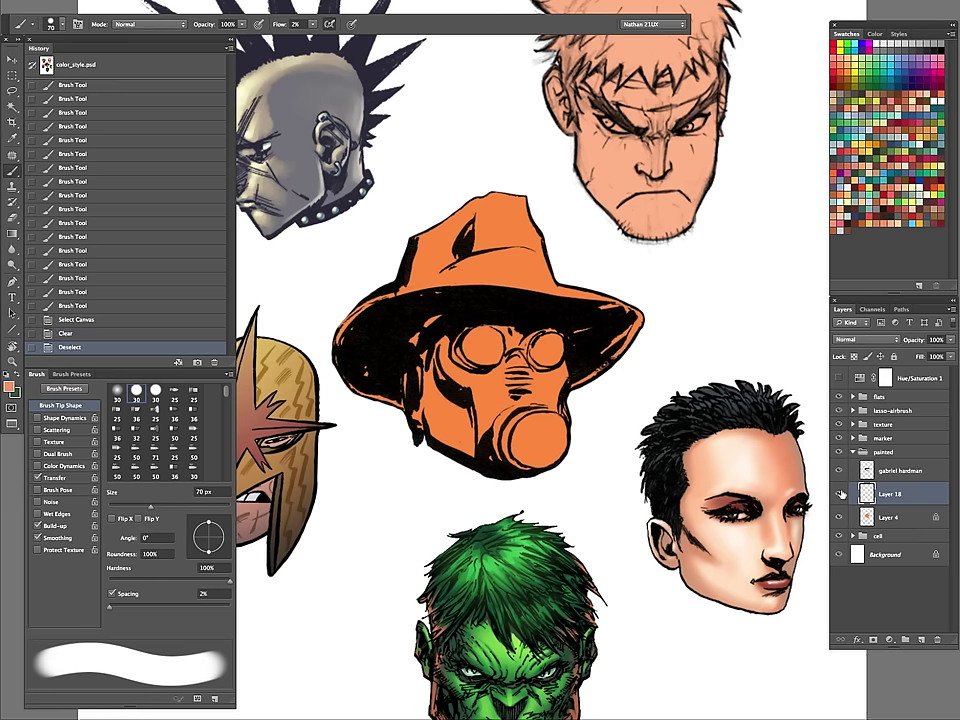
pyautogui.moveTo(882, 494); pyautogui.dragTo(937, 640)
# Activate the Lasso tool with a 0 px feather and toggle Layer 4's visibility off and on.
pyautogui.moveTo(592, 382); pyautogui.dragTo(539, 461)
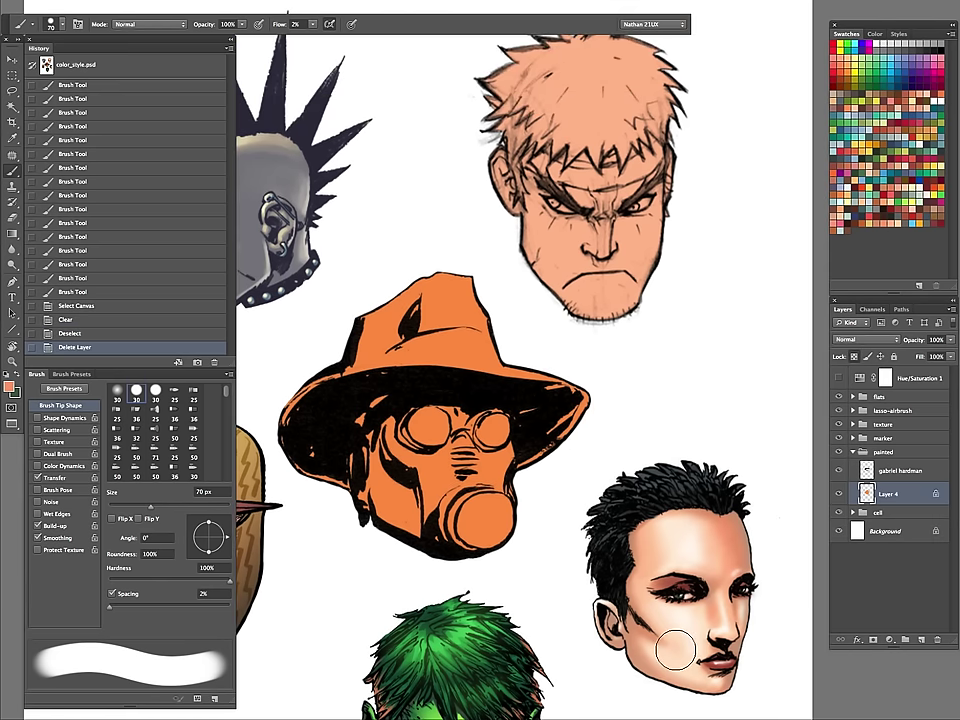
pyautogui.write('l')
pyautogui.write('0')
pyautogui.press('Return')
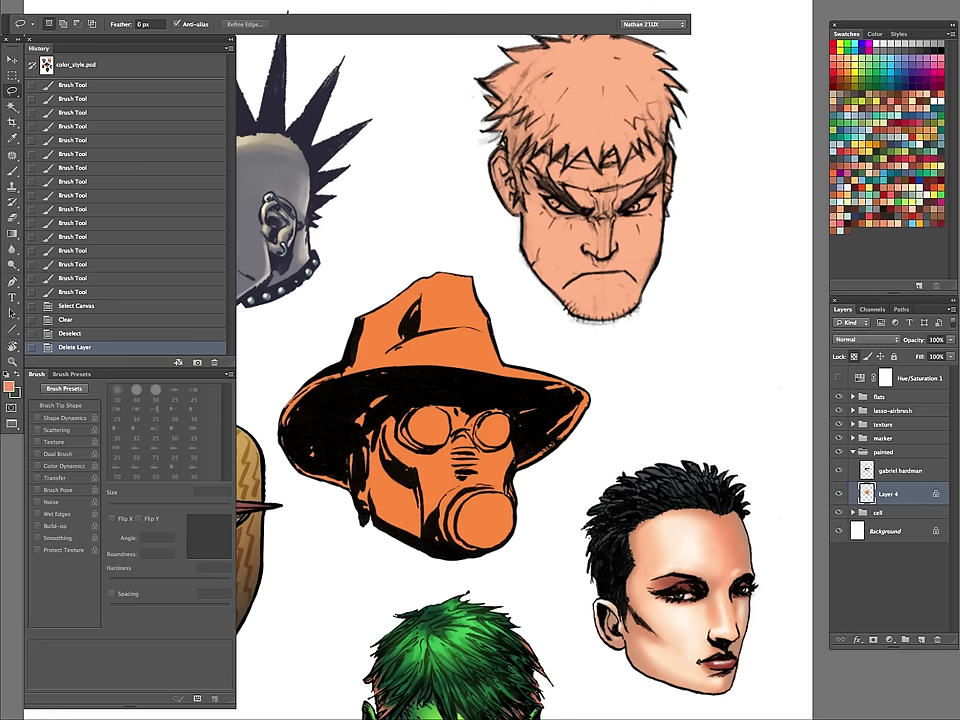
pyautogui.click(838, 497)
pyautogui.click(838, 497)
# Fill Layer 4, the flat color under the hat-and-mask head, with a brown swatch.
pyautogui.keyDown('super'); pyautogui.click(442, 461); pyautogui.keyUp('super')
pyautogui.press('Tab')
pyautogui.moveTo(562, 429); pyautogui.dragTo(536, 497)
pyautogui.press('Tab')
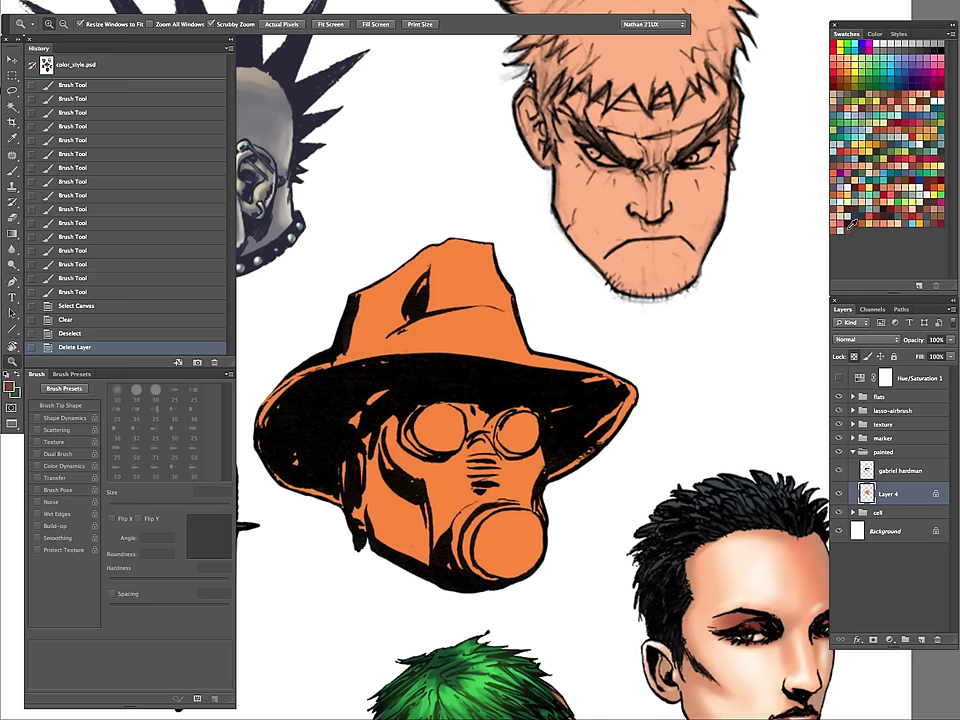
pyautogui.hotkey('alt', 'BackSpace')
# Lower the saturation and lightness of Layer 4 with Hue/Saturation to get a dark gray-brown.
pyautogui.hotkey('ctrl', 'u')
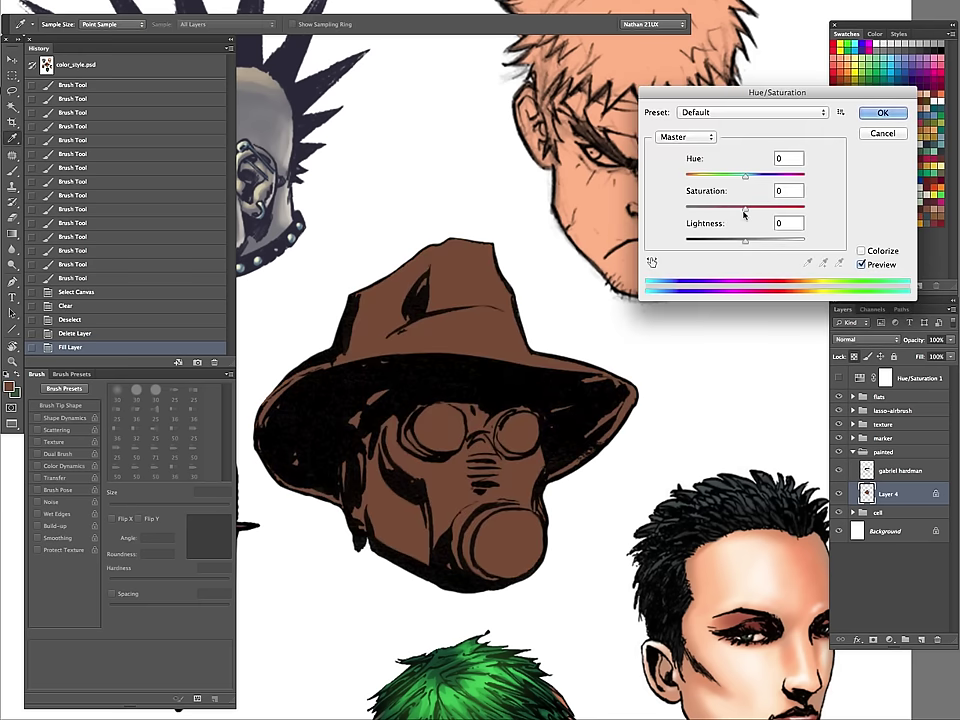
pyautogui.moveTo(744, 213); pyautogui.dragTo(717, 208)
pyautogui.moveTo(745, 241); pyautogui.dragTo(699, 211)
pyautogui.click(871, 112)
# Lasso the hat, invert the selection and fill the face and mask area with a salmon swatch.
pyautogui.press('Tab')
pyautogui.click(447, 435)
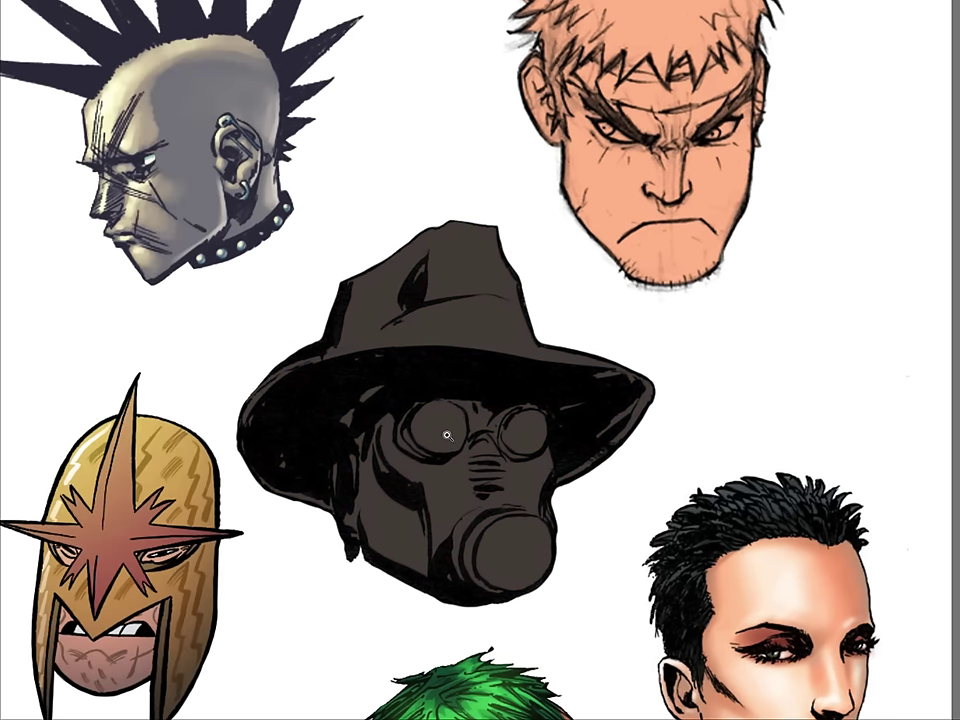
pyautogui.moveTo(683, 338)
pyautogui.mouseDown()
pyautogui.moveTo(615, 500)
pyautogui.moveTo(562, 499)
pyautogui.moveTo(554, 420)
pyautogui.moveTo(452, 385)
pyautogui.moveTo(340, 408)
pyautogui.moveTo(333, 493)
pyautogui.moveTo(326, 221)
pyautogui.moveTo(574, 283)
pyautogui.mouseUp()
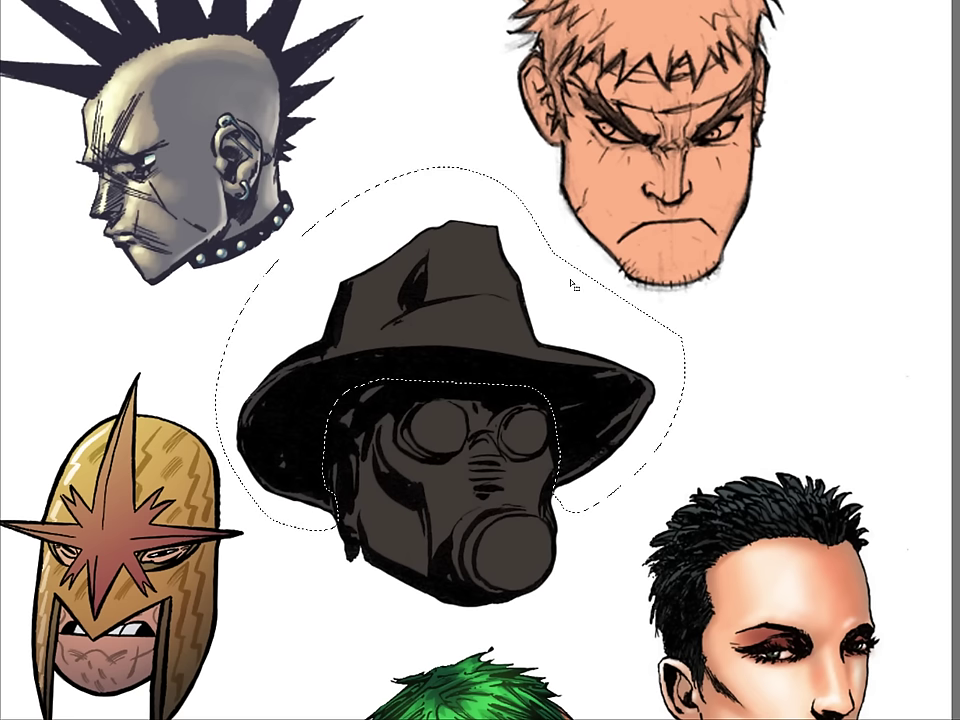
pyautogui.press('Tab')
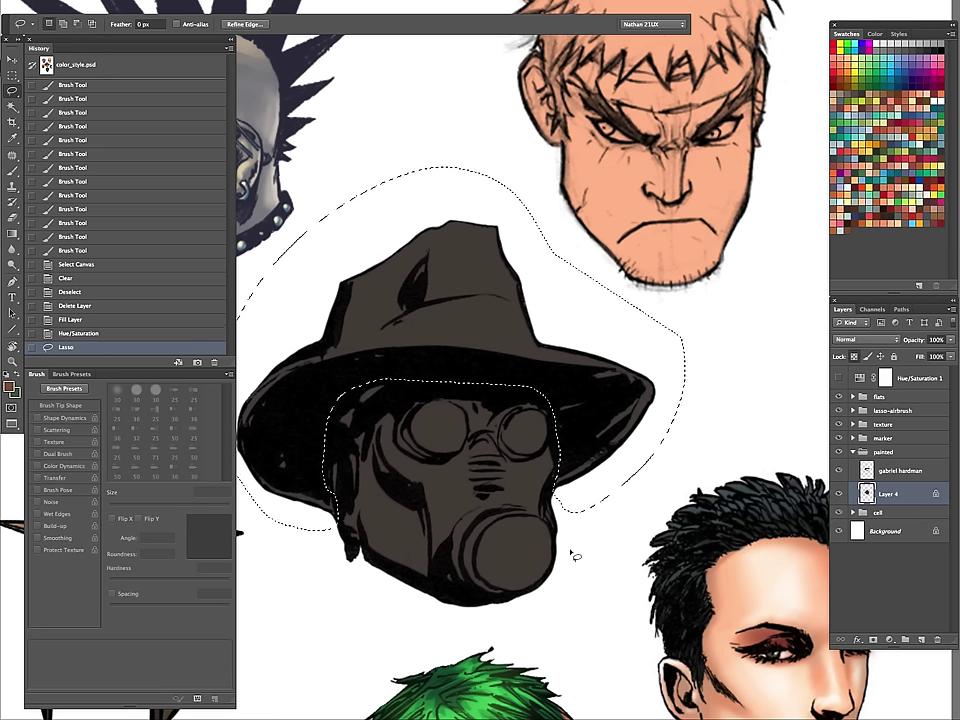
pyautogui.hotkey('ctrl', 'shift', 'i')
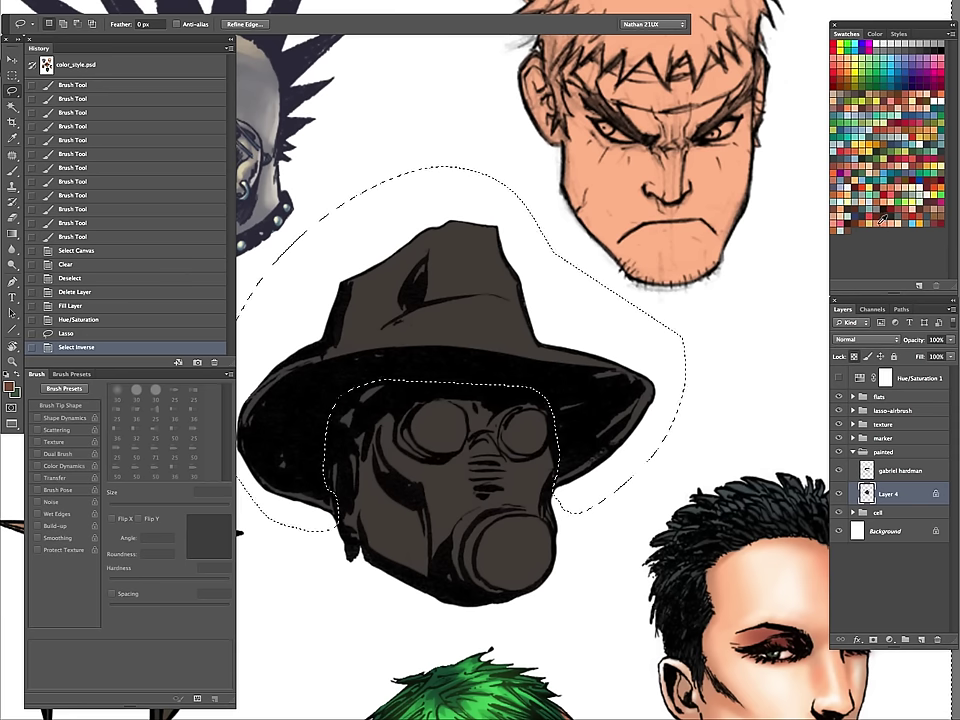
pyautogui.click(871, 222)
pyautogui.hotkey('alt', 'BackSpace')
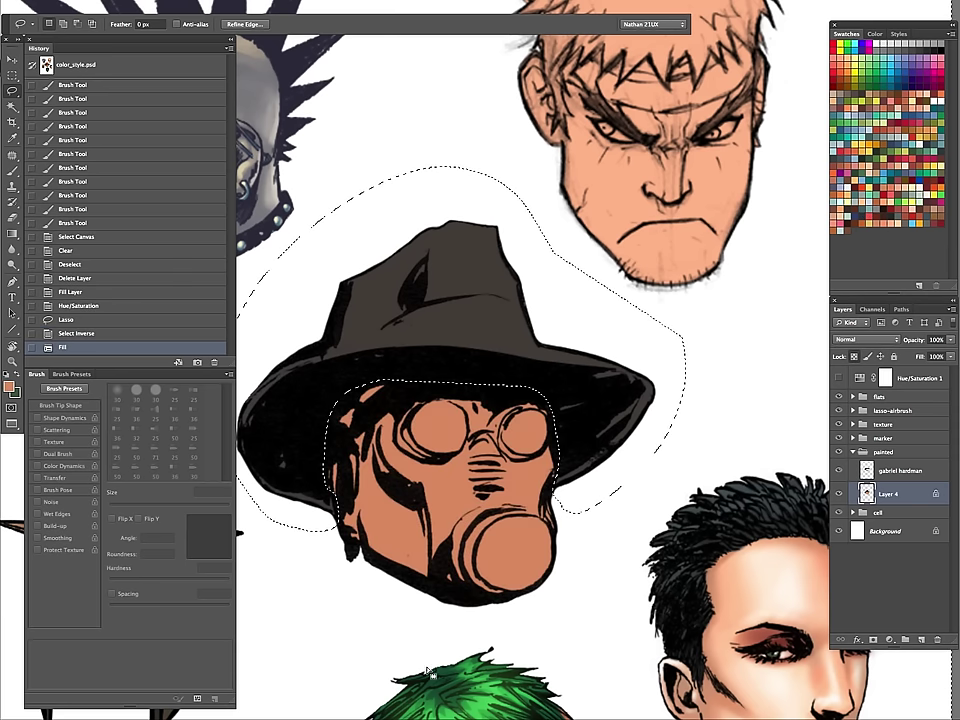
# Subtract the exposed cheek, neck and ear area behind the gas mask from the selection with the Lasso tool.
pyautogui.press('z')
pyautogui.click(449, 499)
pyautogui.press('l')
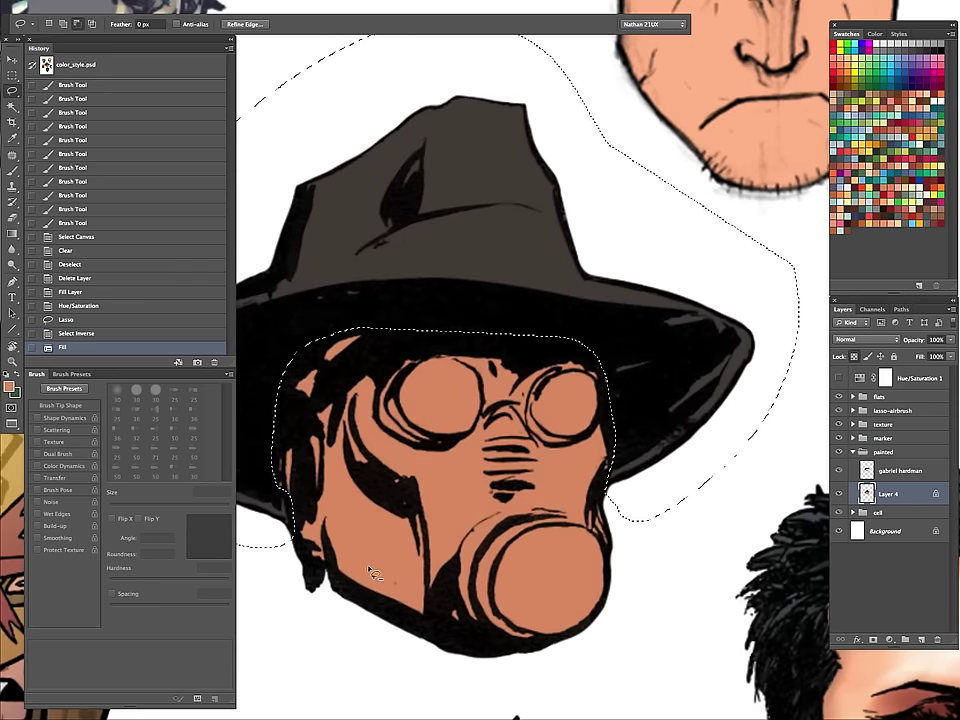
pyautogui.moveTo(266, 586)
pyautogui.mouseDown()
pyautogui.moveTo(410, 675)
pyautogui.moveTo(430, 628)
pyautogui.moveTo(429, 644)
pyautogui.moveTo(424, 530)
pyautogui.moveTo(416, 502)
pyautogui.moveTo(352, 460)
pyautogui.mouseUp()
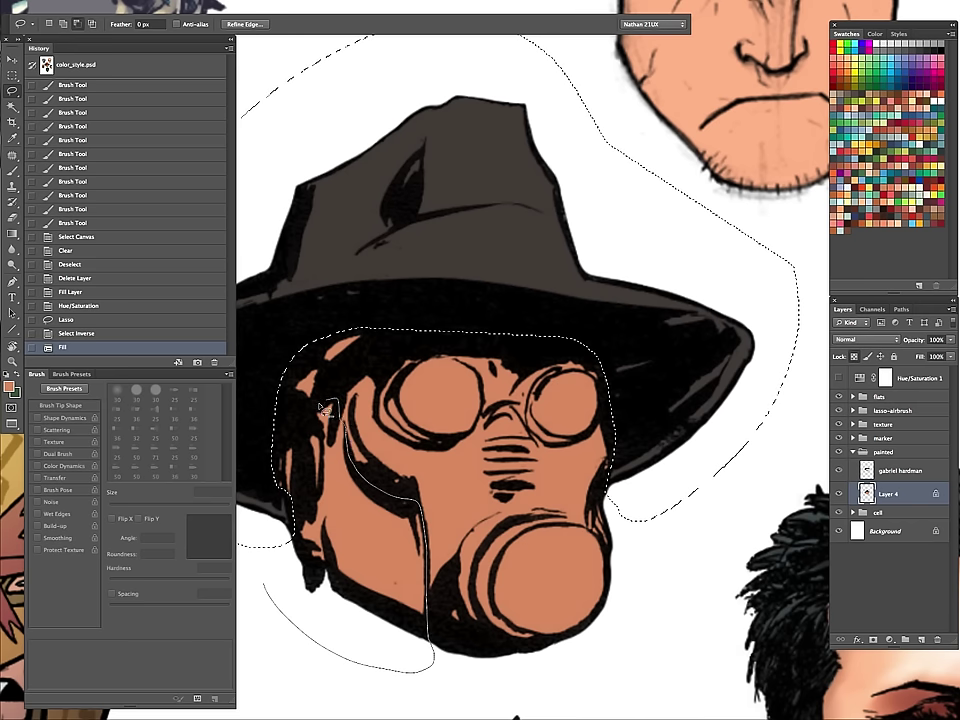
pyautogui.moveTo(322, 408)
pyautogui.mouseDown()
pyautogui.moveTo(284, 426)
pyautogui.moveTo(256, 474)
pyautogui.moveTo(266, 557)
pyautogui.mouseUp()
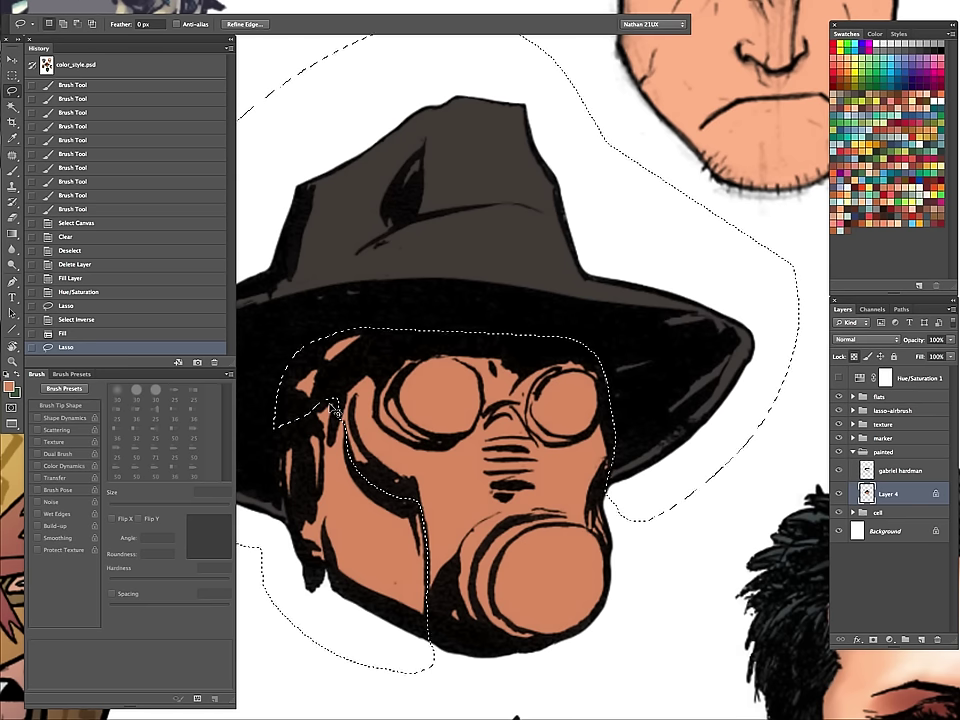
# Hide the selection edges and darken the gas mask to a muted brown with Hue/Saturation.
pyautogui.hotkey('ctrl', 'h')
pyautogui.hotkey('ctrl', 'u')
pyautogui.moveTo(735, 242); pyautogui.dragTo(742, 177)
pyautogui.click(862, 112)
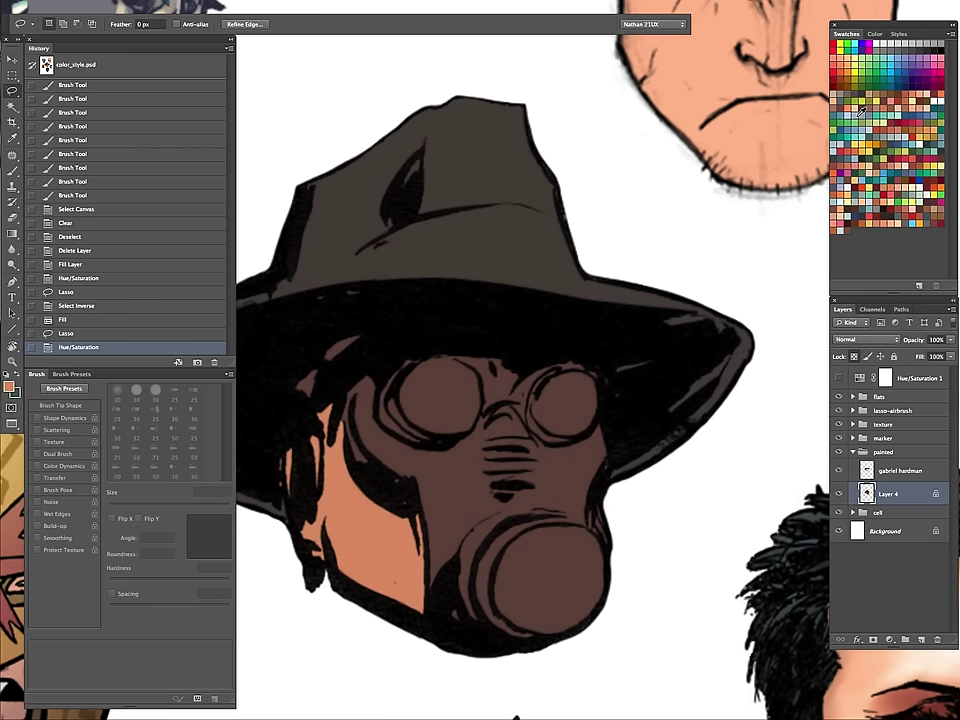
# Subtract the hair area beside the mask from the selection, desaturate the gas mask to gray with Hue/Saturation, and deselect.
pyautogui.press('alt')
pyautogui.moveTo(347, 507)
pyautogui.mouseDown()
pyautogui.moveTo(356, 375)
pyautogui.moveTo(388, 666)
pyautogui.moveTo(405, 696)
pyautogui.mouseUp()
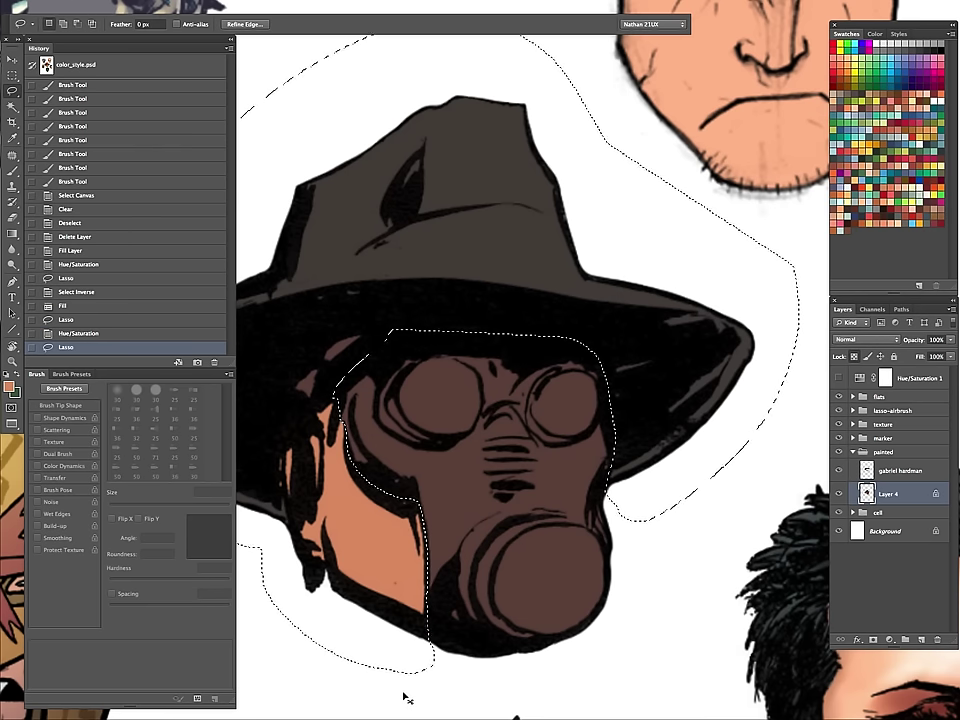
pyautogui.hotkey('ctrl', 'u')
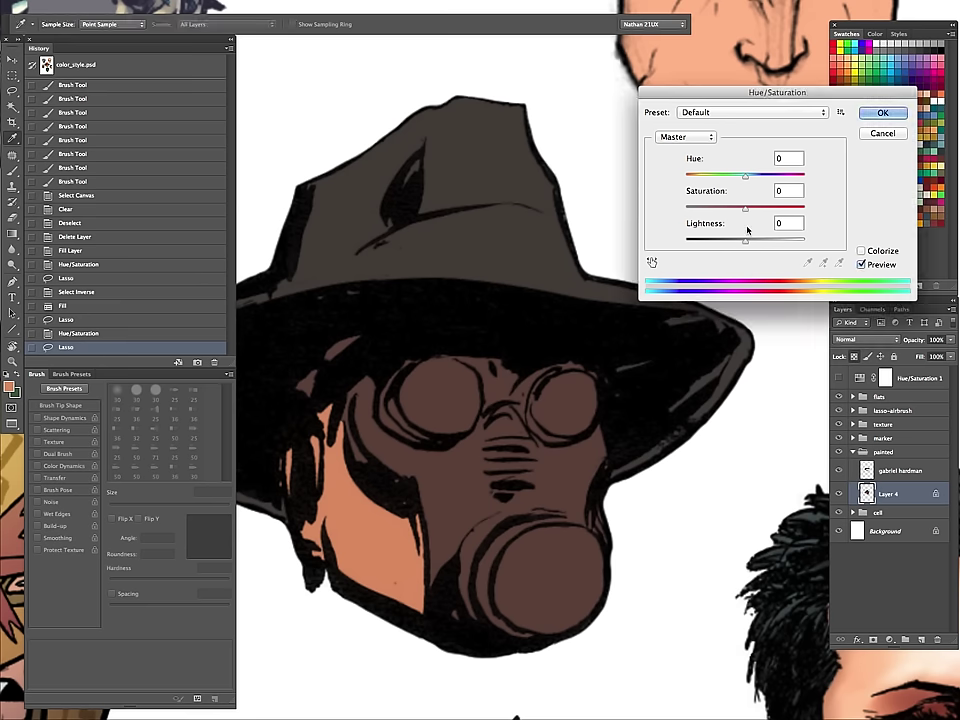
pyautogui.moveTo(745, 208); pyautogui.dragTo(703, 208)
pyautogui.moveTo(745, 241); pyautogui.dragTo(749, 243)
pyautogui.click(880, 114)
pyautogui.press('z')
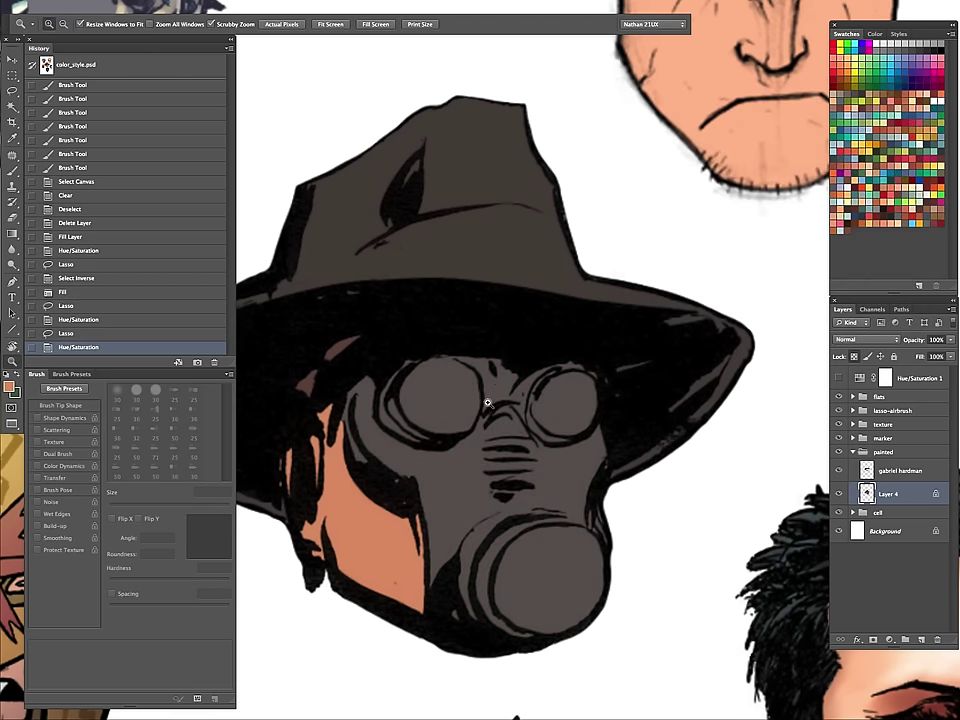
pyautogui.click(488, 403)
pyautogui.hotkey('ctrl', 'd')
# Paint both goggle lenses with a light blue swatch using the Pencil tool at 25 px.
pyautogui.moveTo(598, 525); pyautogui.dragTo(566, 384)
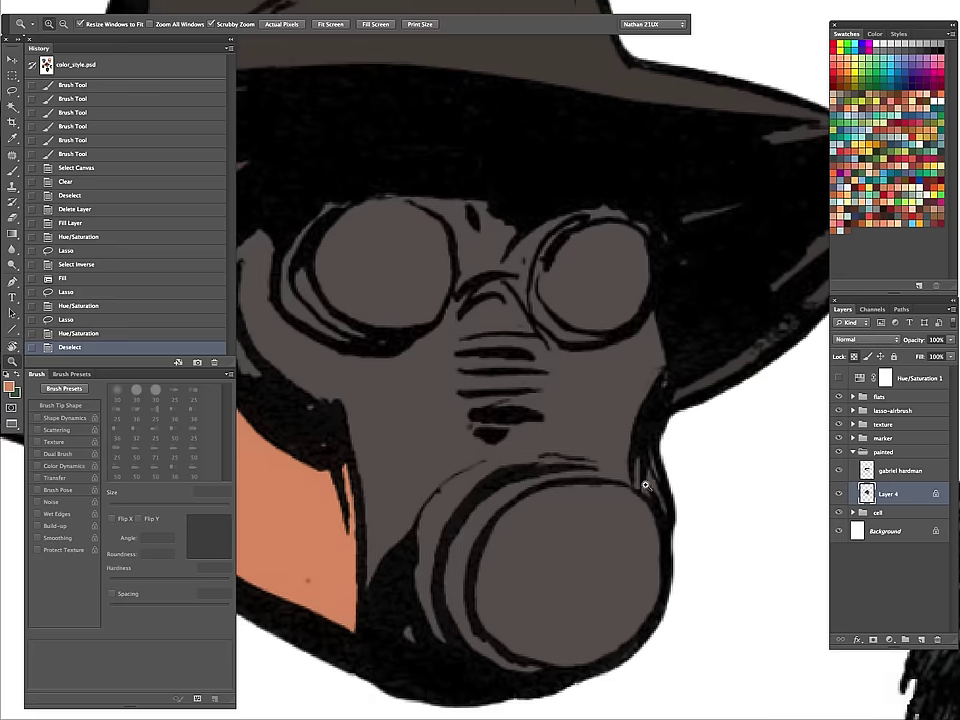
pyautogui.press('b')
pyautogui.press('[')
pyautogui.press('[')
pyautogui.press('[')
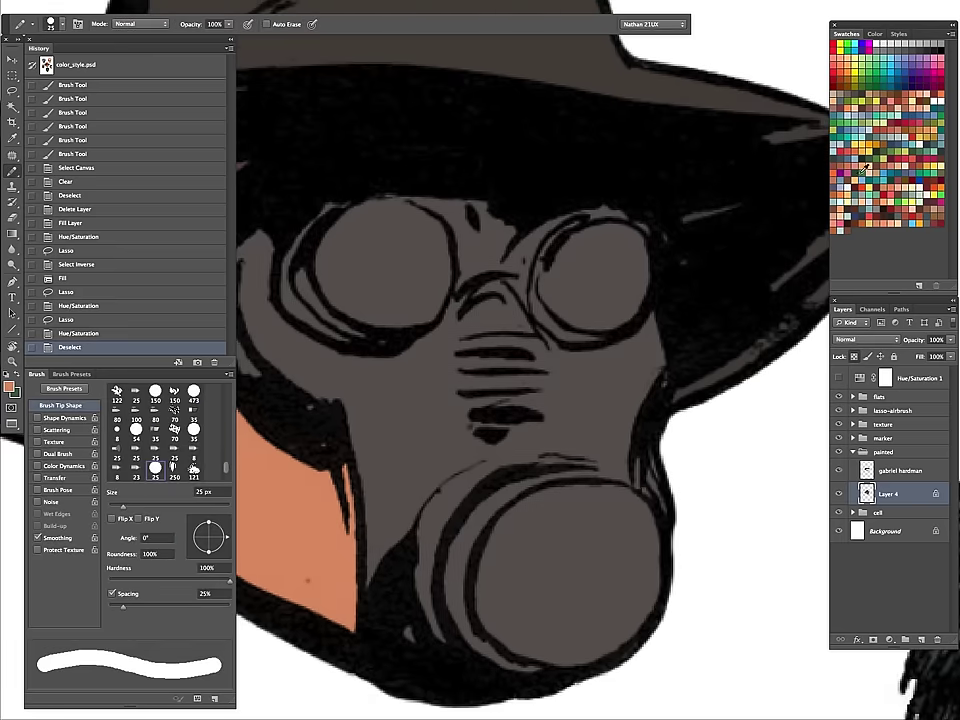
pyautogui.click(842, 152)
pyautogui.moveTo(606, 244)
pyautogui.mouseDown()
pyautogui.moveTo(561, 285)
pyautogui.moveTo(590, 310)
pyautogui.moveTo(622, 297)
pyautogui.moveTo(616, 243)
pyautogui.mouseUp()
pyautogui.moveTo(405, 222)
pyautogui.mouseDown()
pyautogui.moveTo(366, 224)
pyautogui.moveTo(342, 247)
pyautogui.moveTo(341, 268)
pyautogui.moveTo(355, 293)
pyautogui.moveTo(390, 298)
pyautogui.moveTo(384, 292)
pyautogui.moveTo(425, 243)
pyautogui.moveTo(415, 295)
pyautogui.mouseUp()
# Sample the mask's gray and clean up the light blue spill on the larger lens's rim with a 10 px pencil.
pyautogui.keyDown('alt'); pyautogui.click(408, 399); pyautogui.keyUp('alt')
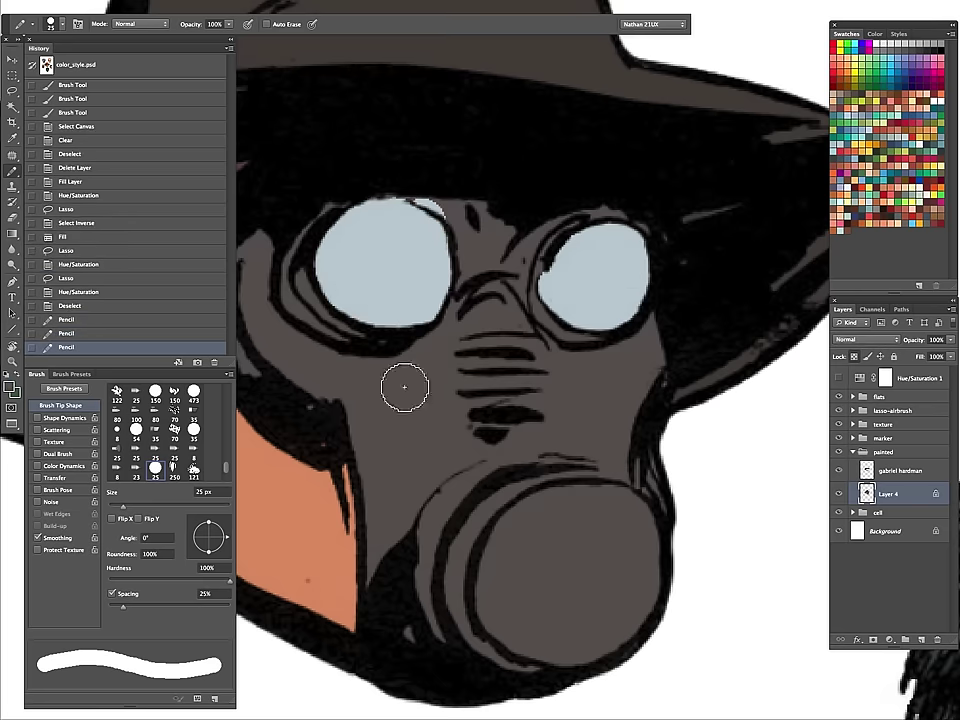
pyautogui.press('[')
pyautogui.press('[')
pyautogui.press('[')
pyautogui.moveTo(420, 193)
pyautogui.mouseDown()
pyautogui.moveTo(443, 208)
pyautogui.moveTo(465, 266)
pyautogui.mouseUp()
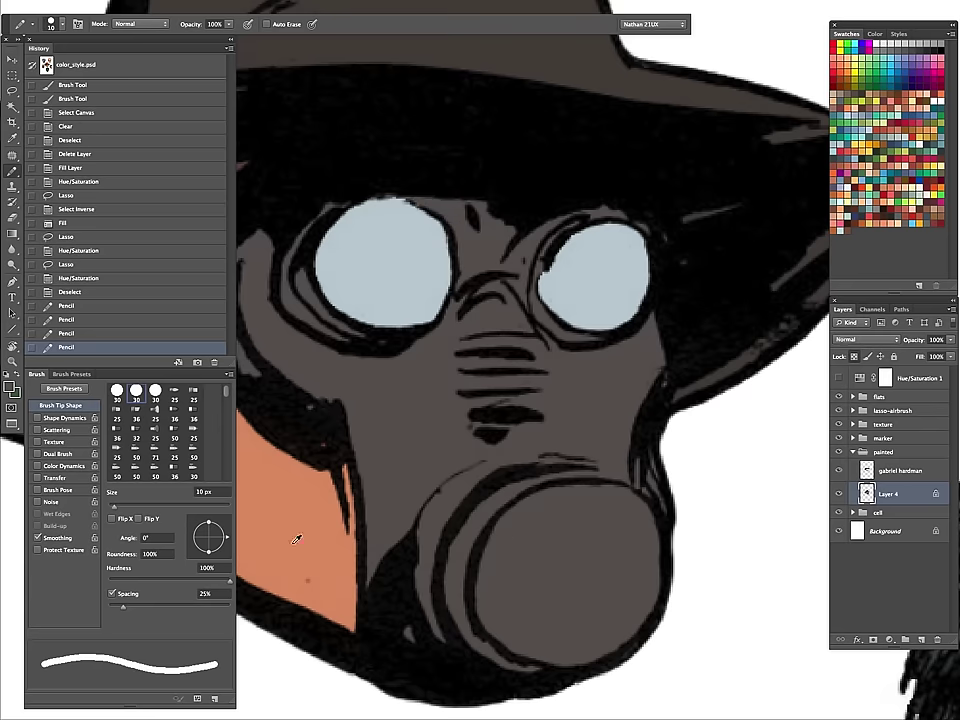
# Set the foreground color to #6d615e and paint the round canister of the gas mask with a 25 px pencil.
pyautogui.click(10, 387)
pyautogui.moveTo(364, 378); pyautogui.dragTo(363, 370)
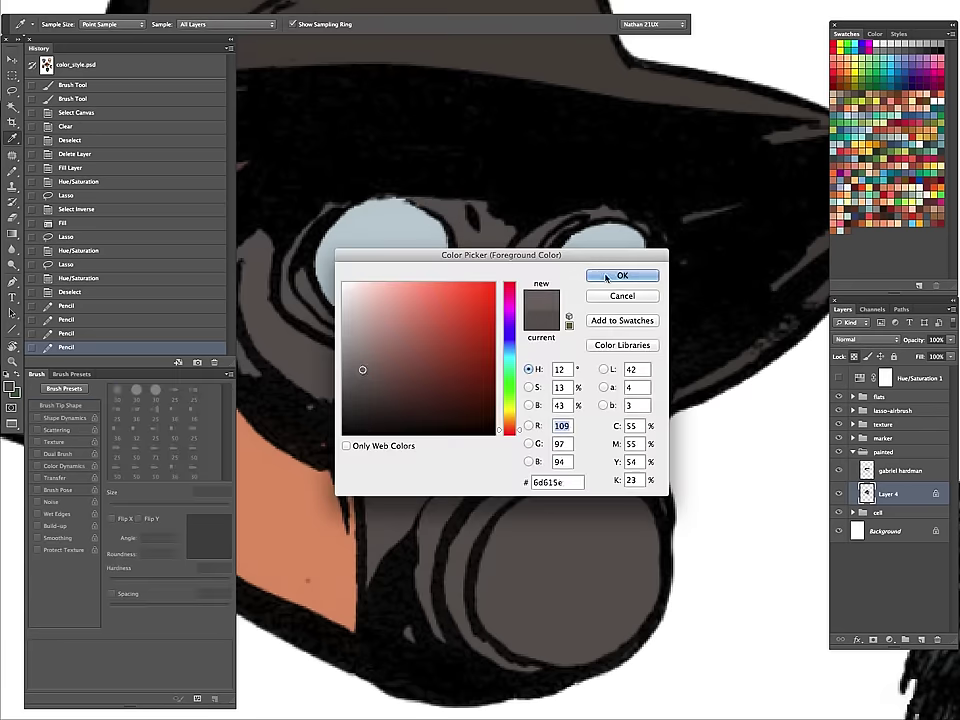
pyautogui.click(606, 277)
pyautogui.press('b')
pyautogui.press(']')
pyautogui.press(']')
pyautogui.press(']')
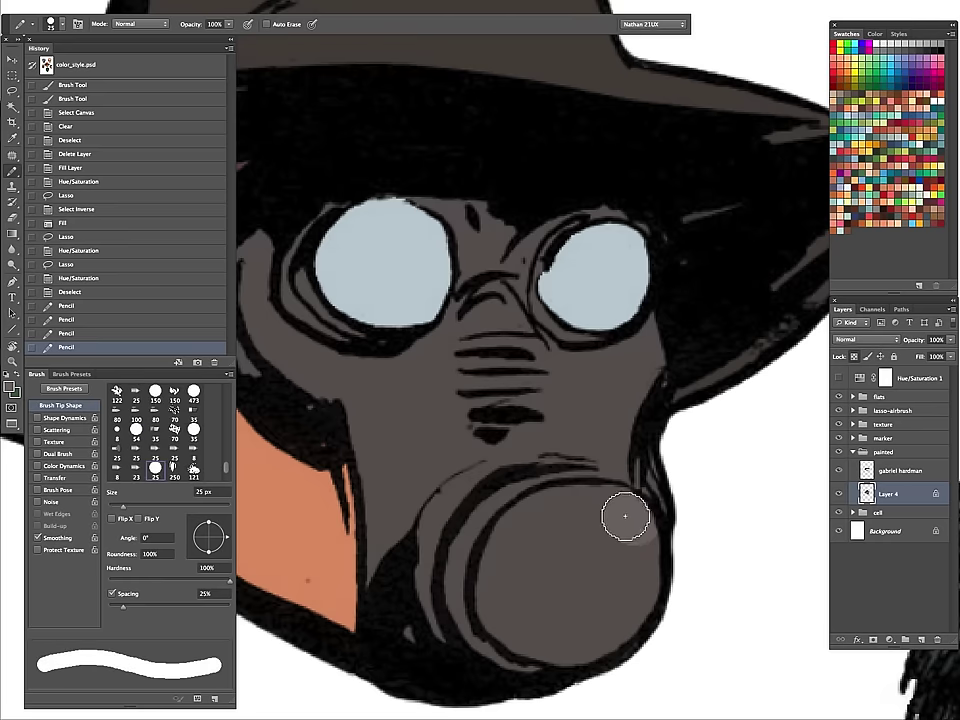
pyautogui.moveTo(625, 516)
pyautogui.mouseDown()
pyautogui.moveTo(556, 508)
pyautogui.moveTo(532, 523)
pyautogui.moveTo(511, 537)
pyautogui.moveTo(495, 599)
pyautogui.moveTo(505, 621)
pyautogui.moveTo(575, 647)
pyautogui.moveTo(657, 608)
pyautogui.moveTo(652, 536)
pyautogui.moveTo(634, 532)
pyautogui.moveTo(526, 607)
pyautogui.moveTo(565, 624)
pyautogui.moveTo(628, 577)
pyautogui.mouseUp()
# Sample the reddish-brown hair color and paint over the orange strand beside the temple with a small pencil.
pyautogui.press('z')
pyautogui.moveTo(704, 450); pyautogui.dragTo(616, 551)
pyautogui.moveTo(738, 437); pyautogui.dragTo(613, 452)
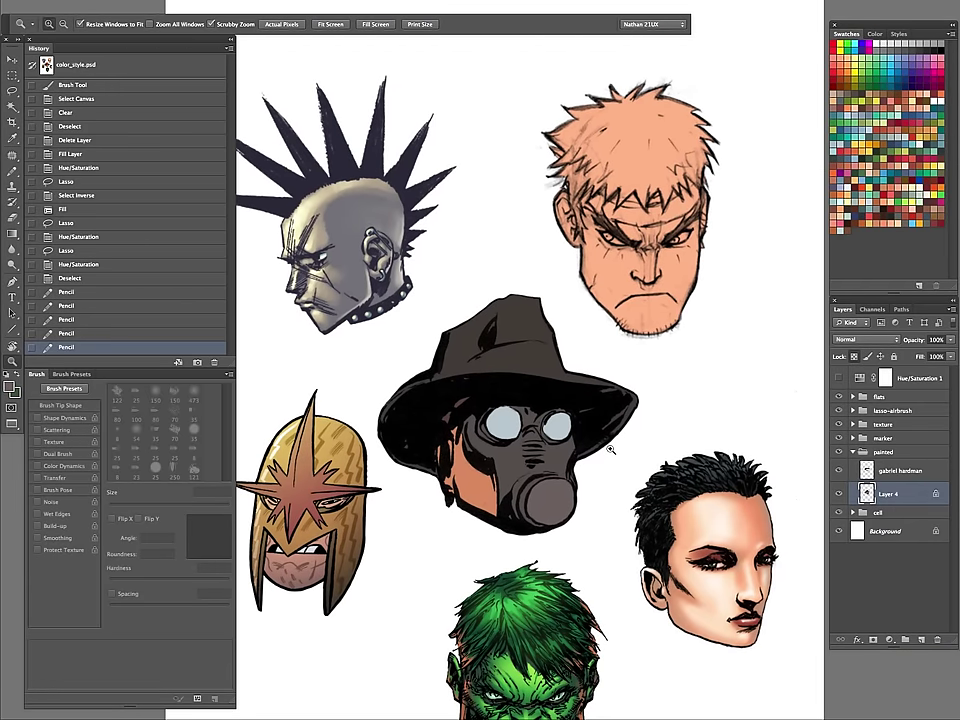
pyautogui.moveTo(494, 434); pyautogui.dragTo(570, 432)
pyautogui.press('b')
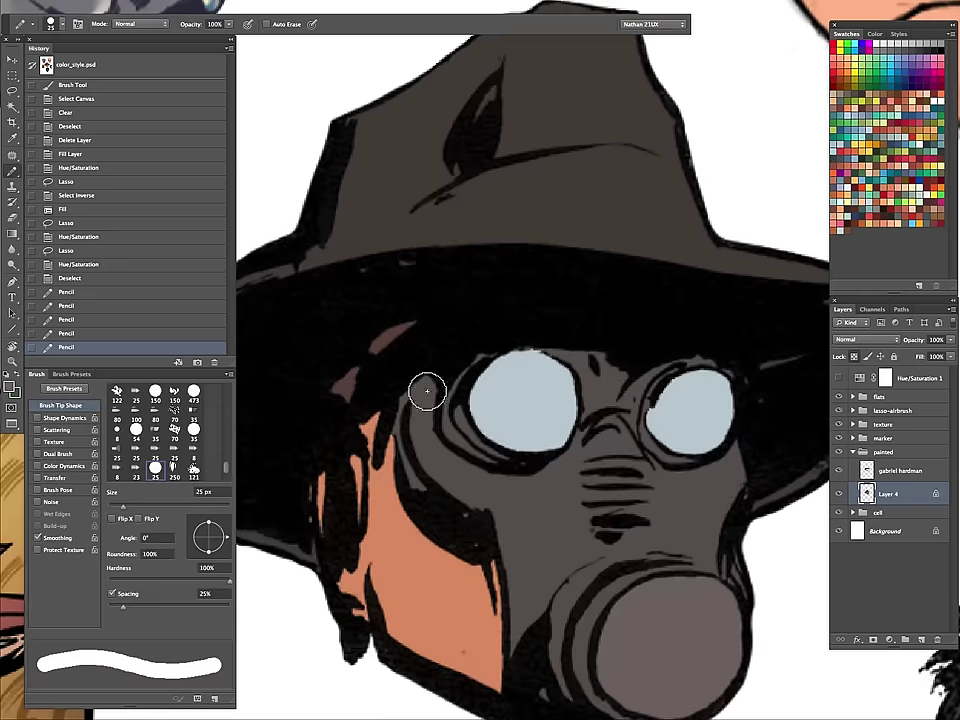
pyautogui.keyDown('alt'); pyautogui.click(385, 337); pyautogui.keyUp('alt')
pyautogui.press('[')
pyautogui.press('[')
pyautogui.press('[')
pyautogui.press('[')
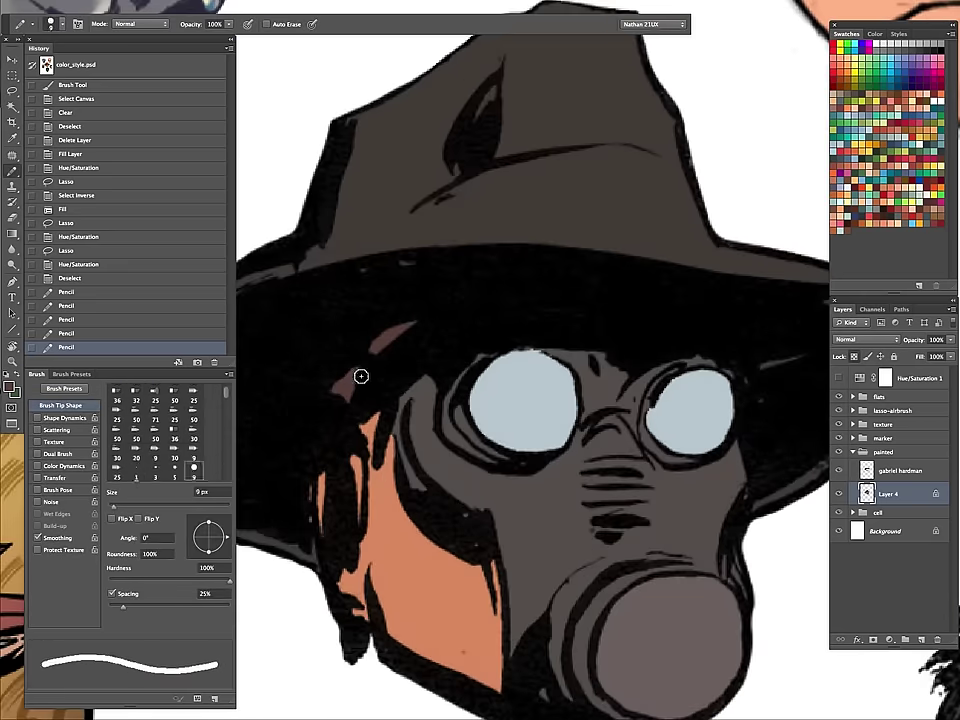
pyautogui.press(']')
pyautogui.press(']')
pyautogui.moveTo(359, 376)
pyautogui.mouseDown()
pyautogui.moveTo(352, 409)
pyautogui.moveTo(370, 440)
pyautogui.mouseUp()
pyautogui.press('[')
pyautogui.press('[')
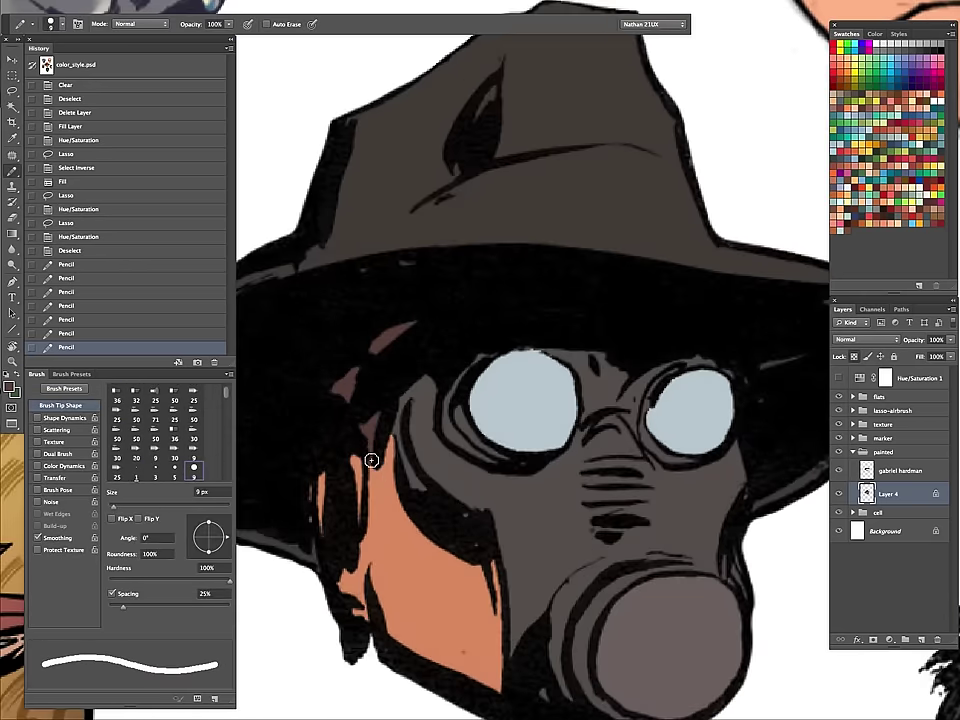
# Touch up the brown hair patches beneath the hat brim with the pencil at 9 px and 25 px.
pyautogui.click(397, 331)
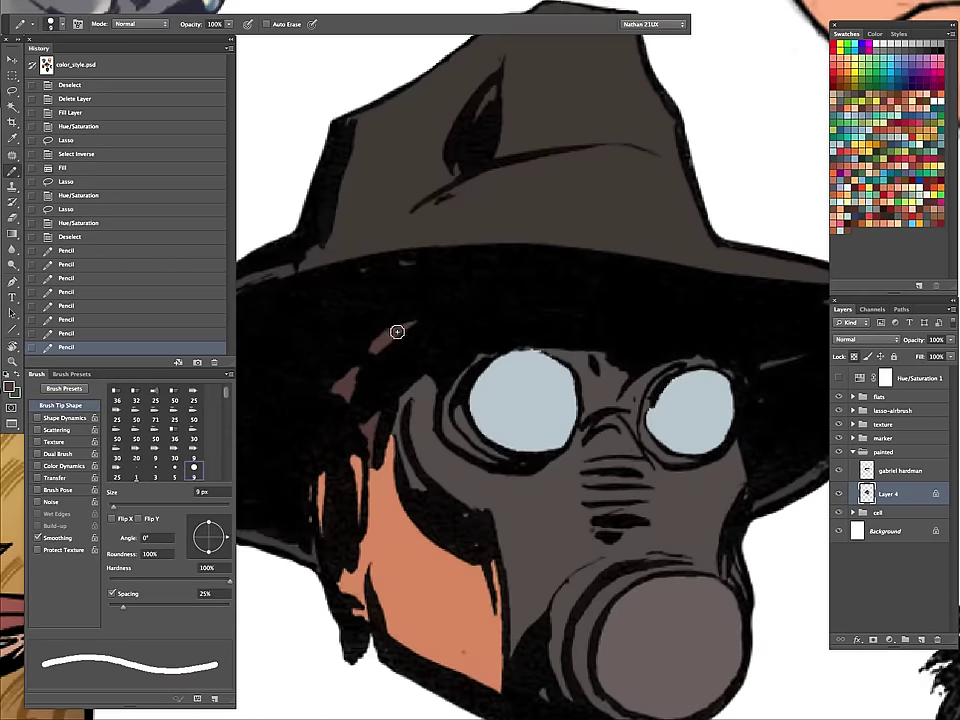
pyautogui.click(344, 438)
pyautogui.press(']')
pyautogui.press(']')
pyautogui.press(']')
pyautogui.press(']')
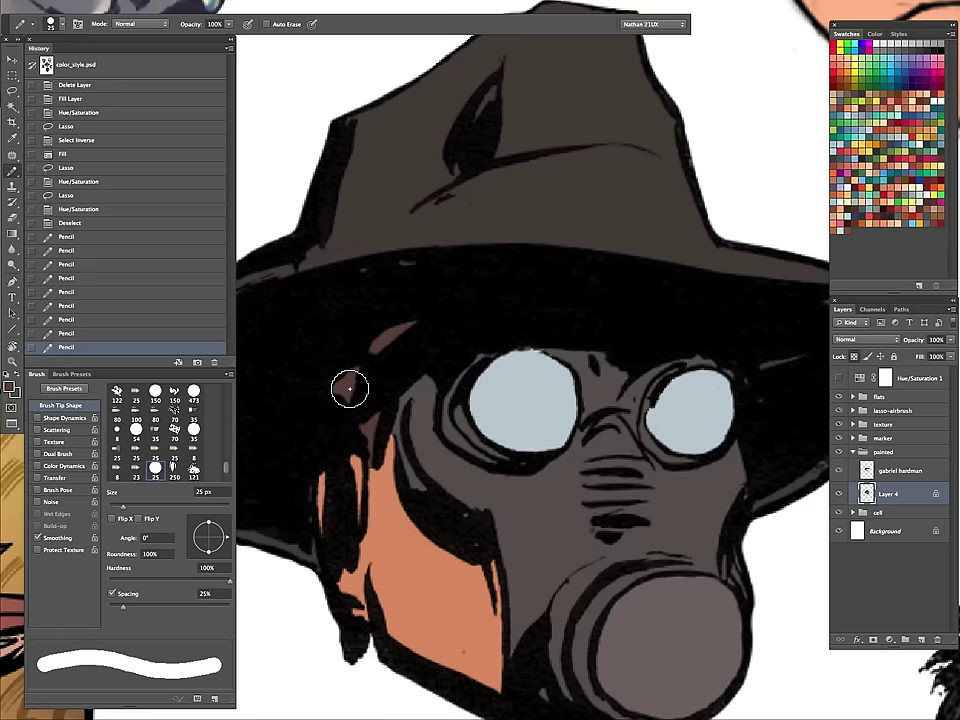
pyautogui.moveTo(350, 389); pyautogui.dragTo(369, 369)
pyautogui.press('x')
pyautogui.moveTo(466, 478); pyautogui.dragTo(418, 543)
pyautogui.press('super+z')
# Rename Layer 4 to "flats".
pyautogui.press('z')
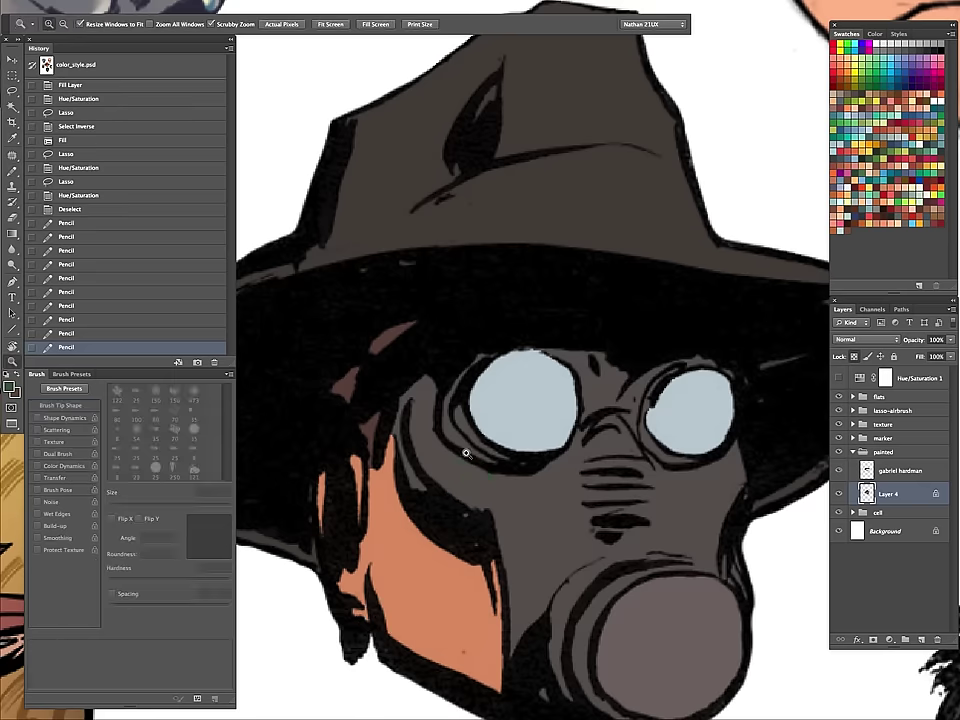
pyautogui.press('super+minus')
pyautogui.press('super+minus')
pyautogui.press('super+minus')
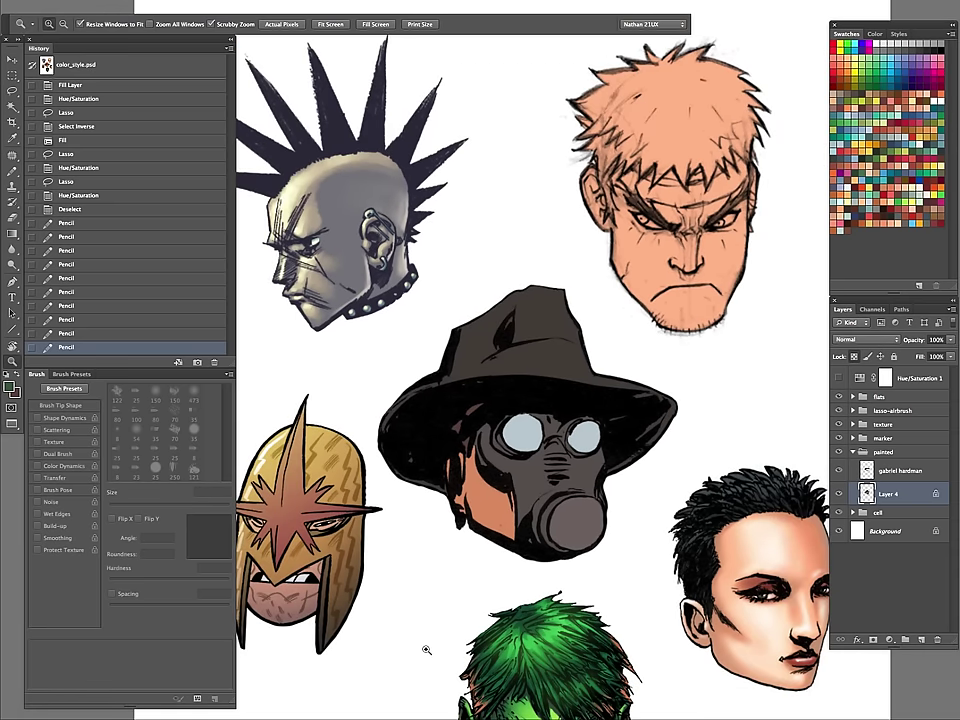
pyautogui.click(489, 474)
pyautogui.moveTo(665, 448); pyautogui.dragTo(481, 456)
pyautogui.click(843, 497)
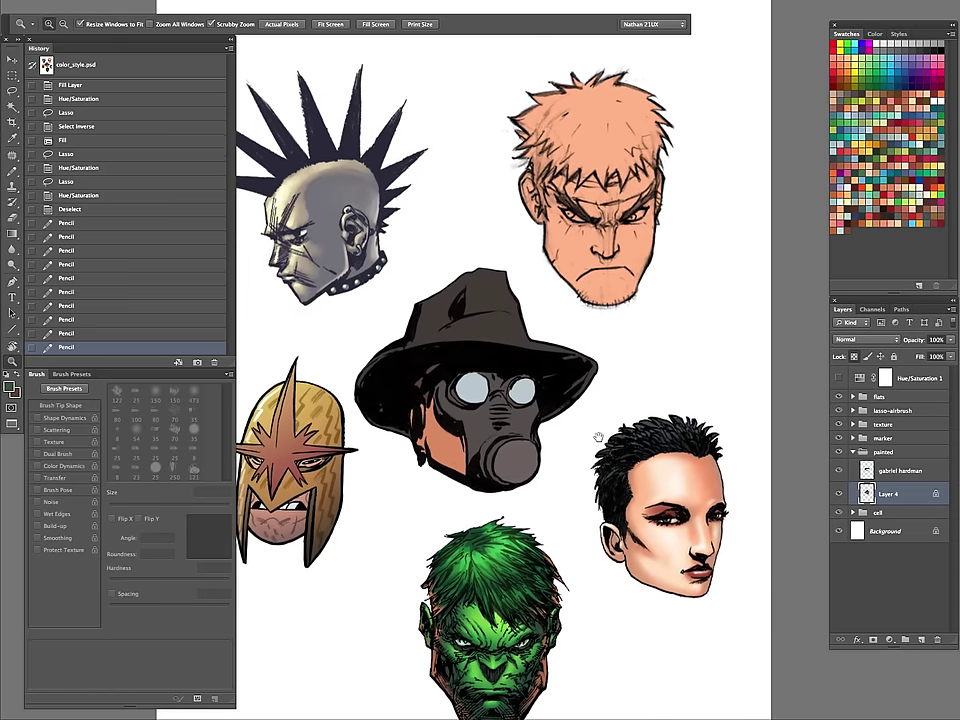
pyautogui.doubleClick(890, 493)
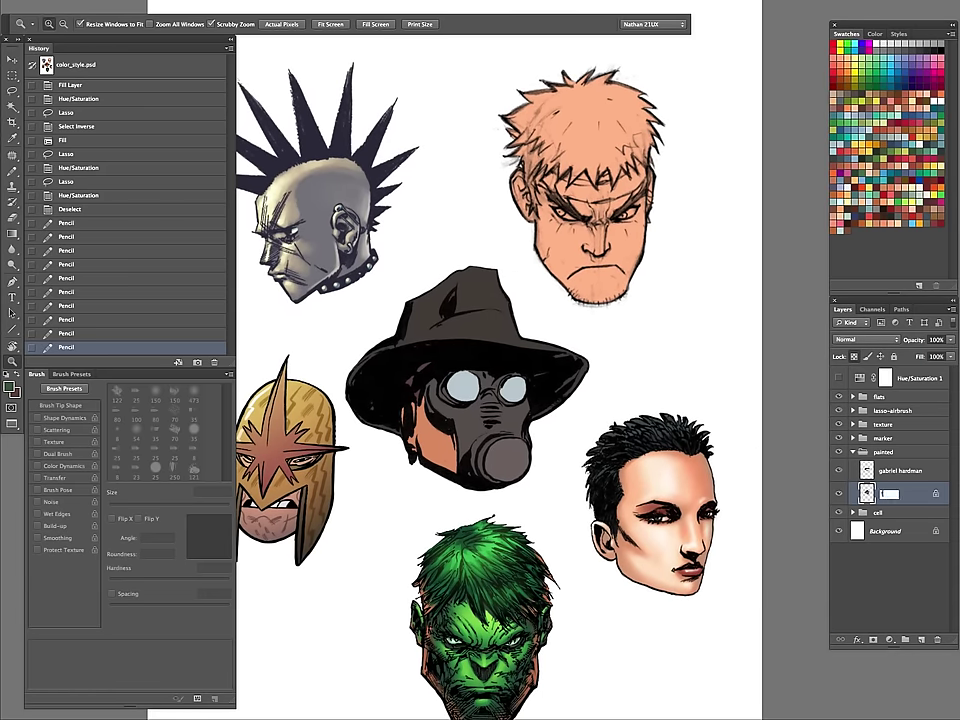
pyautogui.press('Return')
# Duplicate the flats layer and name the copy "colors".
pyautogui.press('super+j')
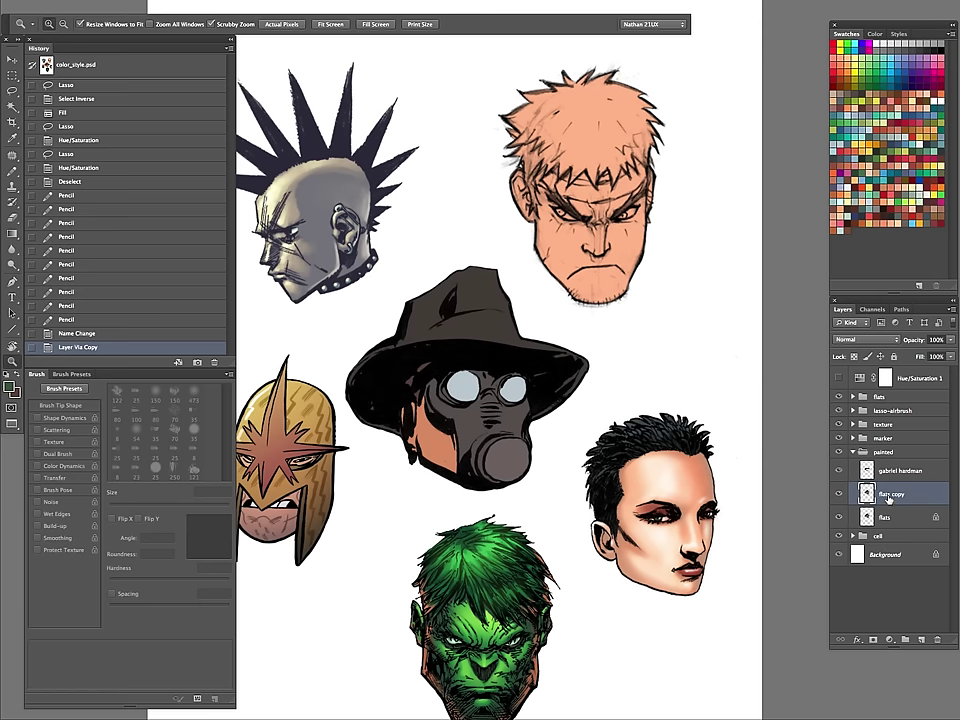
pyautogui.doubleClick(890, 495)
pyautogui.write('colors')
pyautogui.press('Return')
# Try a Magic Wand selection on the hat in the colors layer and deselect it.
pyautogui.click(498, 418)
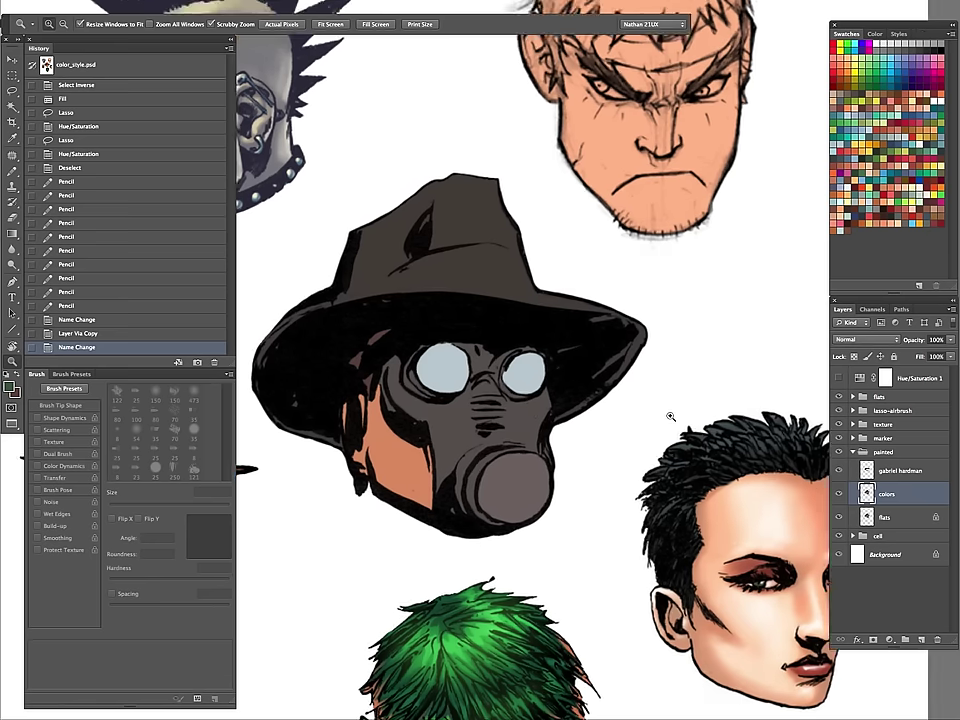
pyautogui.press('w')
pyautogui.click(476, 310)
pyautogui.press('super+d')
pyautogui.press('z')
pyautogui.moveTo(586, 422); pyautogui.dragTo(518, 503)
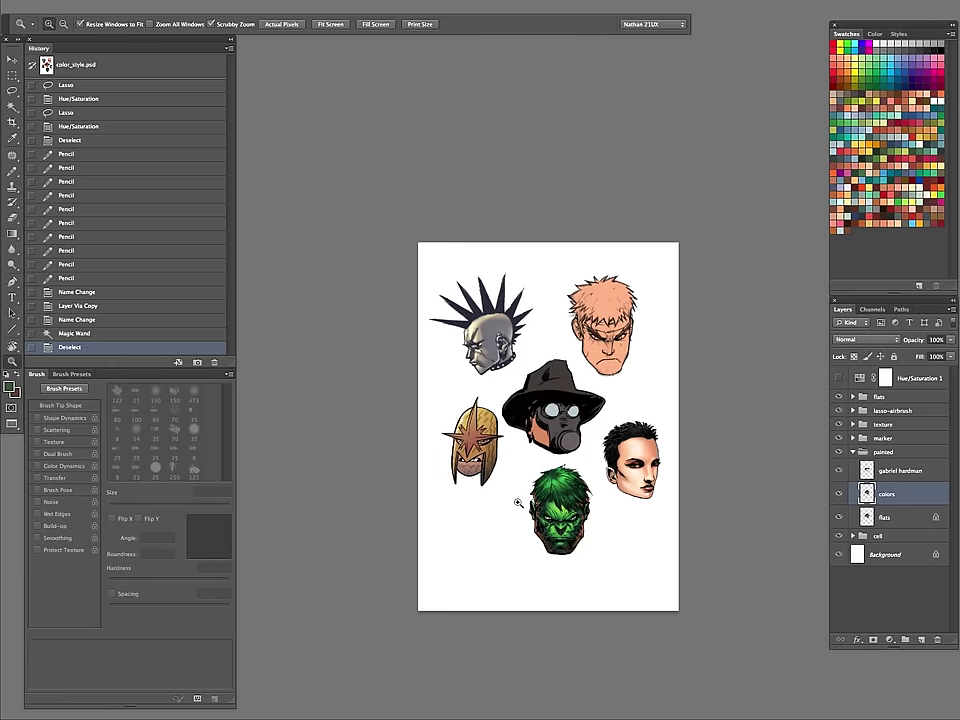
pyautogui.click(598, 425)
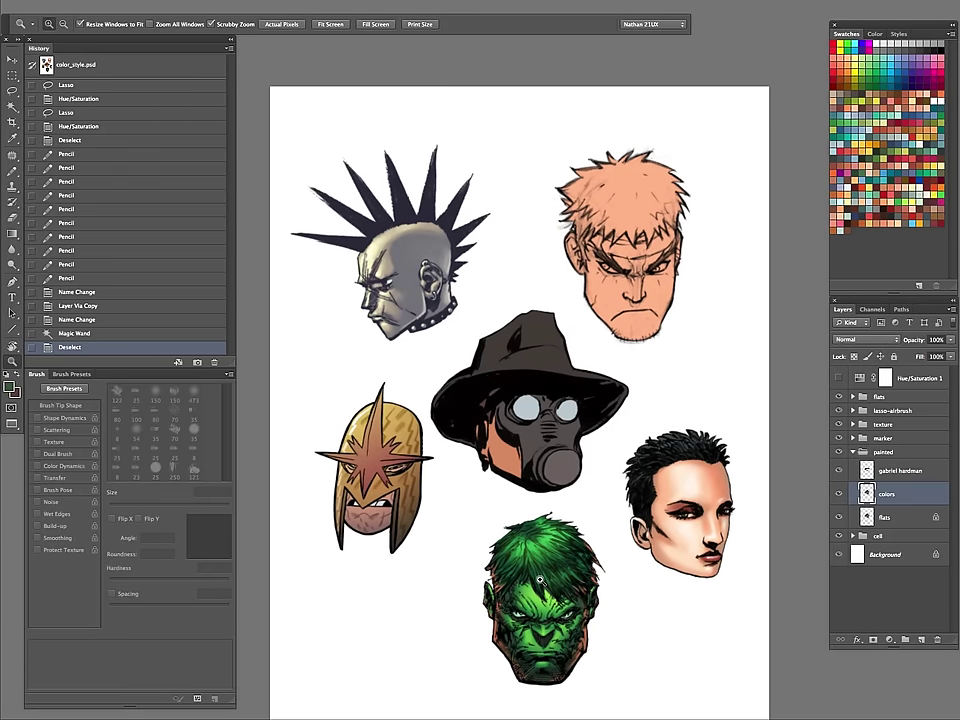
# Hide the cell group and set up a dark red 15 px pencil on the colors layer.
pyautogui.click(887, 472)
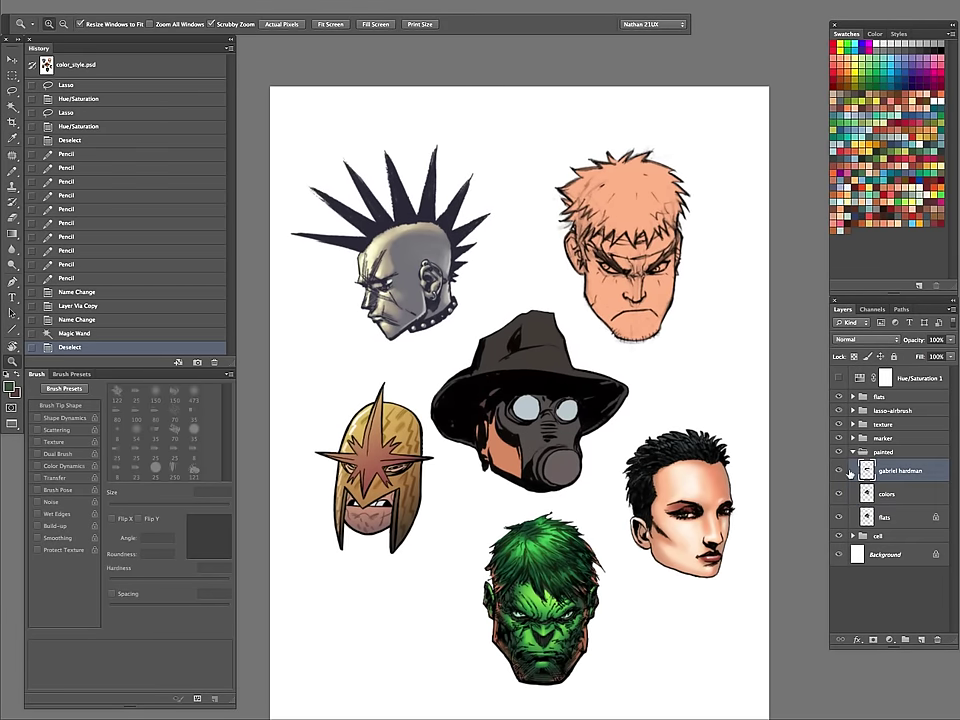
pyautogui.click(894, 496)
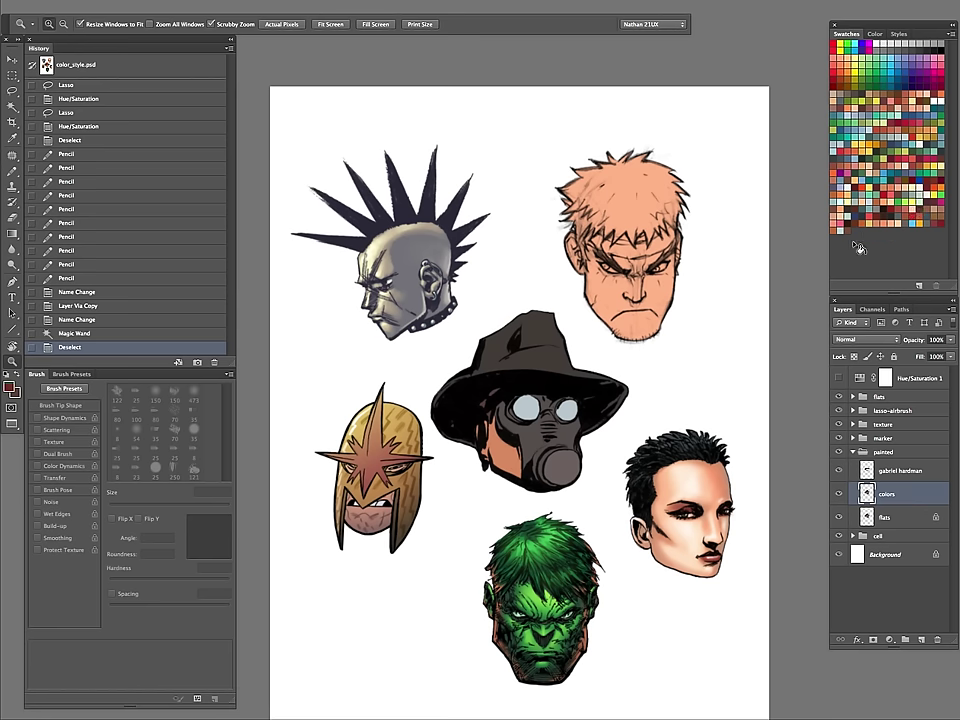
pyautogui.press('b')
pyautogui.press('[')
pyautogui.press('[')
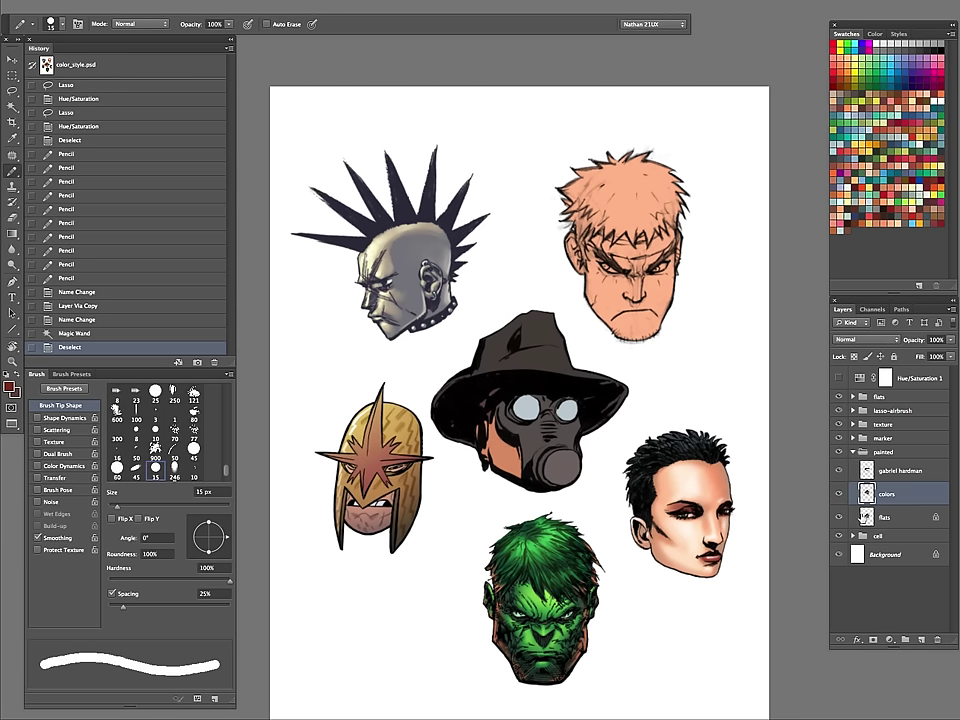
pyautogui.click(839, 537)
# Draw a dark red arrow pointing at the hat and mark the hat crease and mask areas as annotations.
pyautogui.moveTo(581, 348); pyautogui.dragTo(705, 253)
pyautogui.press('super+z')
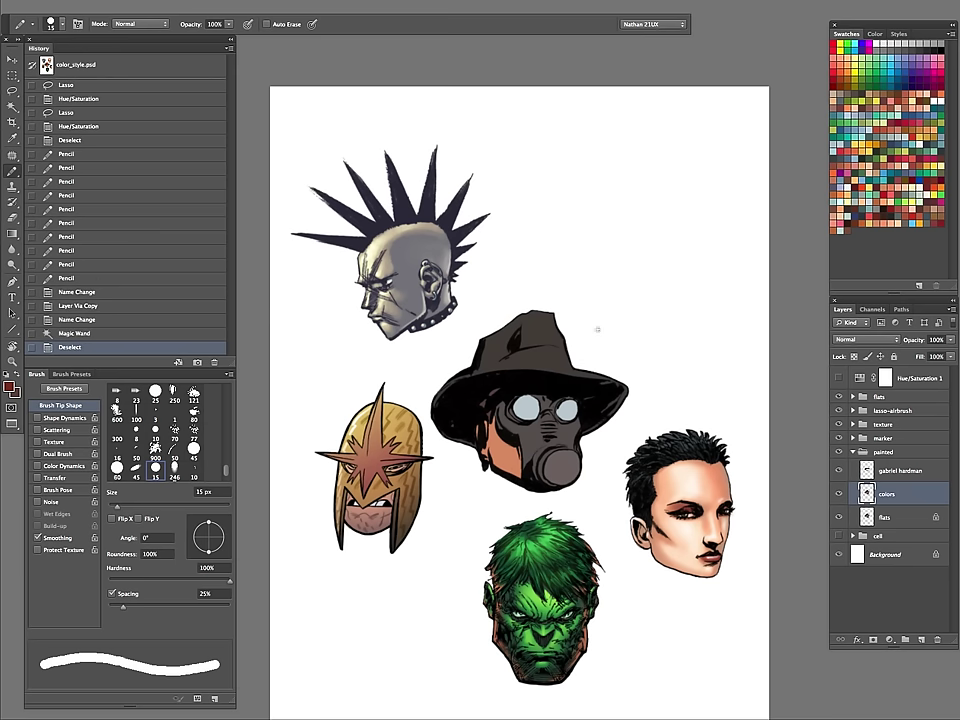
pyautogui.moveTo(593, 344); pyautogui.dragTo(693, 268)
pyautogui.moveTo(588, 322); pyautogui.dragTo(622, 340)
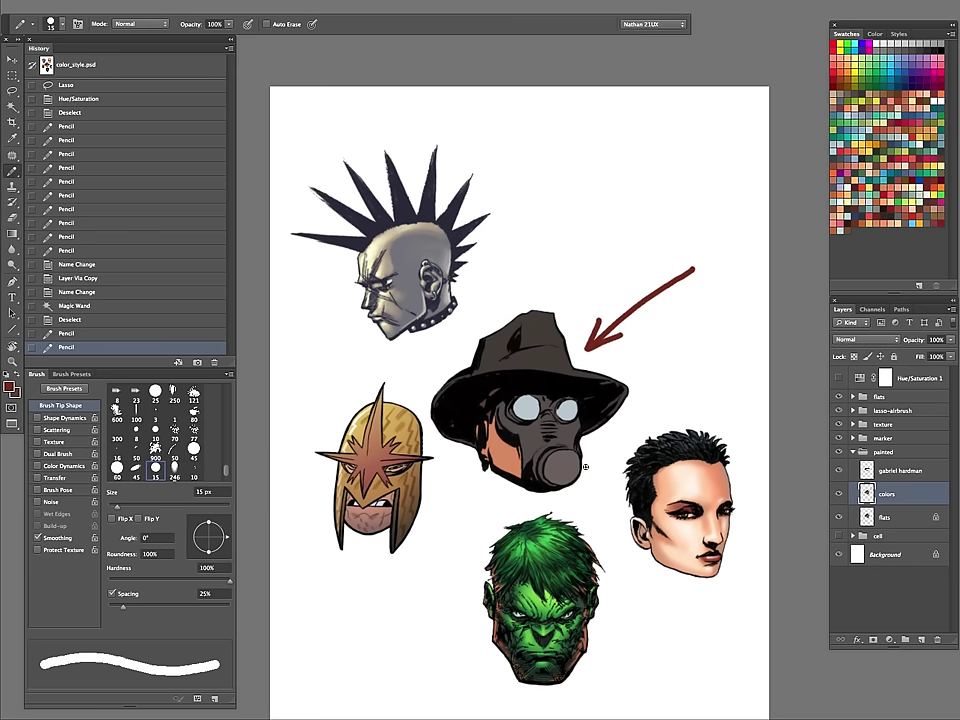
pyautogui.press('z')
pyautogui.click(610, 355)
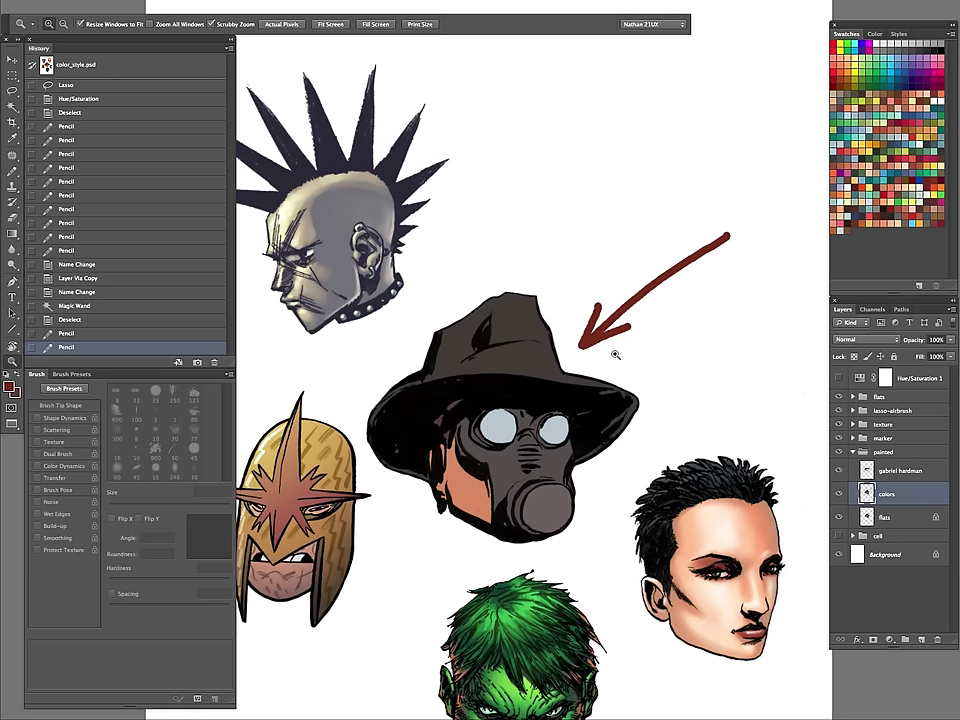
pyautogui.press('b')
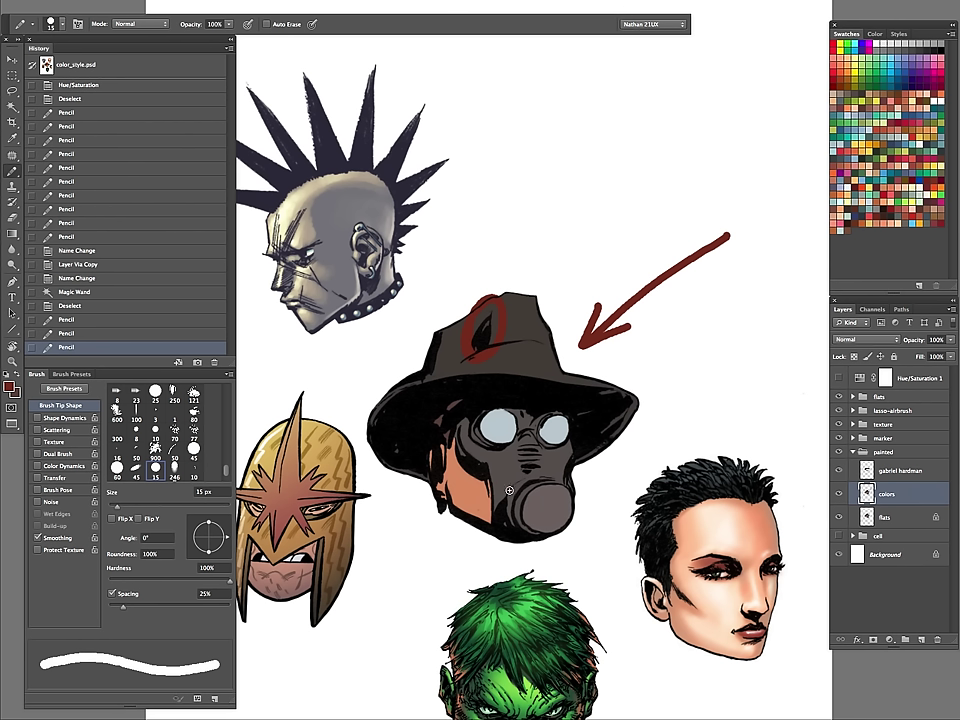
pyautogui.moveTo(509, 488); pyautogui.dragTo(480, 487)
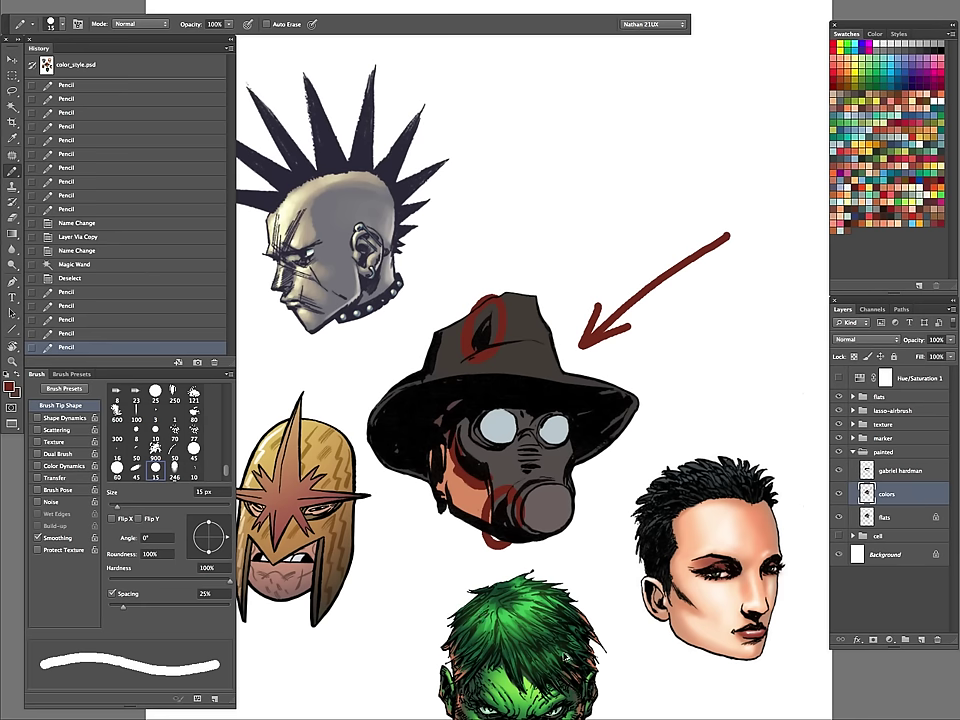
# Undo all the red annotation strokes and lock the transparent pixels of the colors layer.
pyautogui.hotkey('ctrl', 'alt', 'z')
pyautogui.hotkey('ctrl', 'alt', 'z')
pyautogui.hotkey('ctrl', 'alt', 'z')
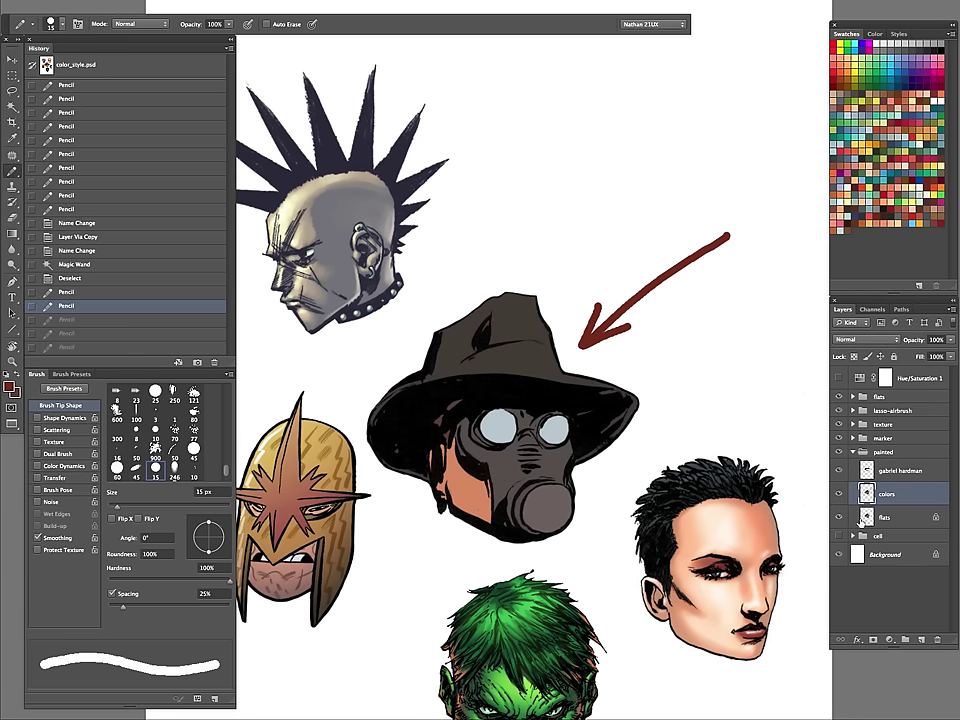
pyautogui.hotkey('ctrl', 'alt', 'z')
pyautogui.hotkey('ctrl', 'alt', 'z')
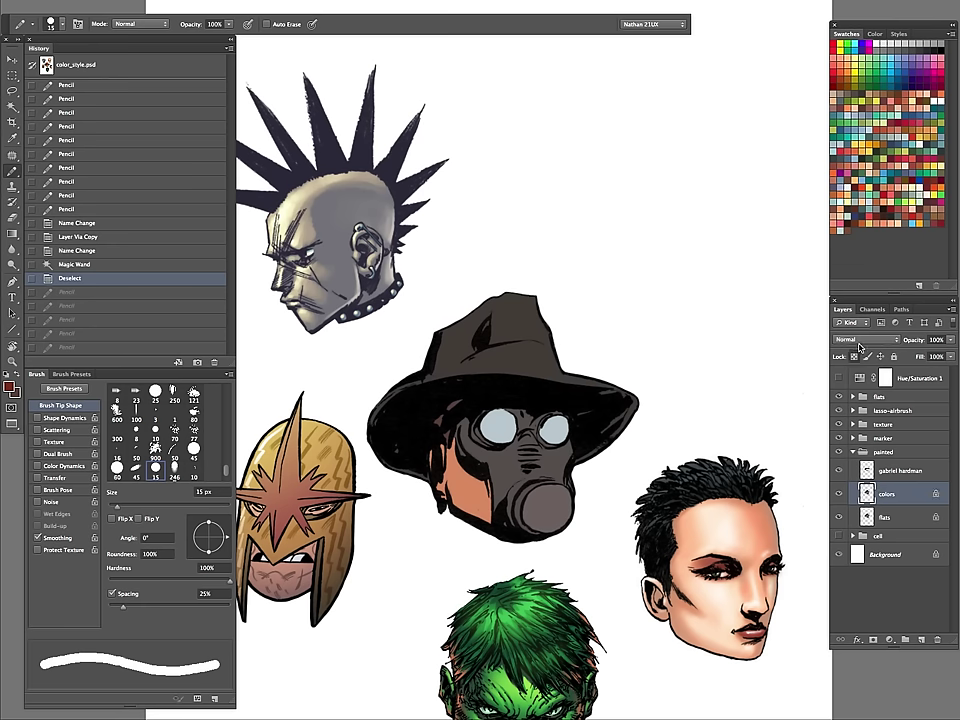
# Select the orange skin area beside the mask with the Magic Wand at tolerance 3 and hide the selection edges.
pyautogui.keyDown('ctrl'); pyautogui.click(538, 413); pyautogui.keyUp('ctrl')
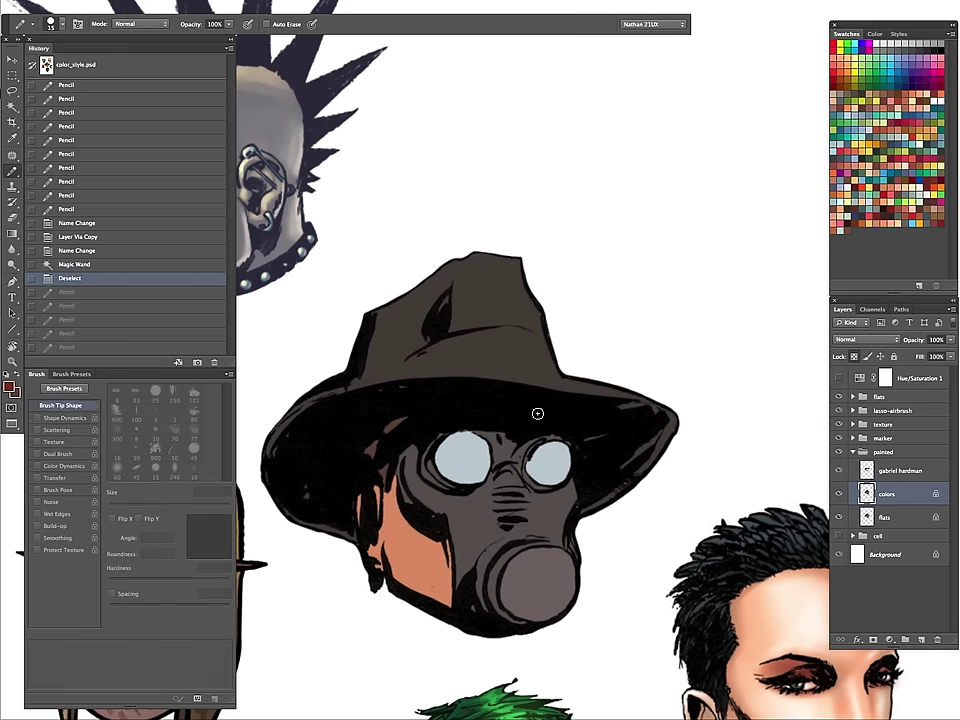
pyautogui.press('w')
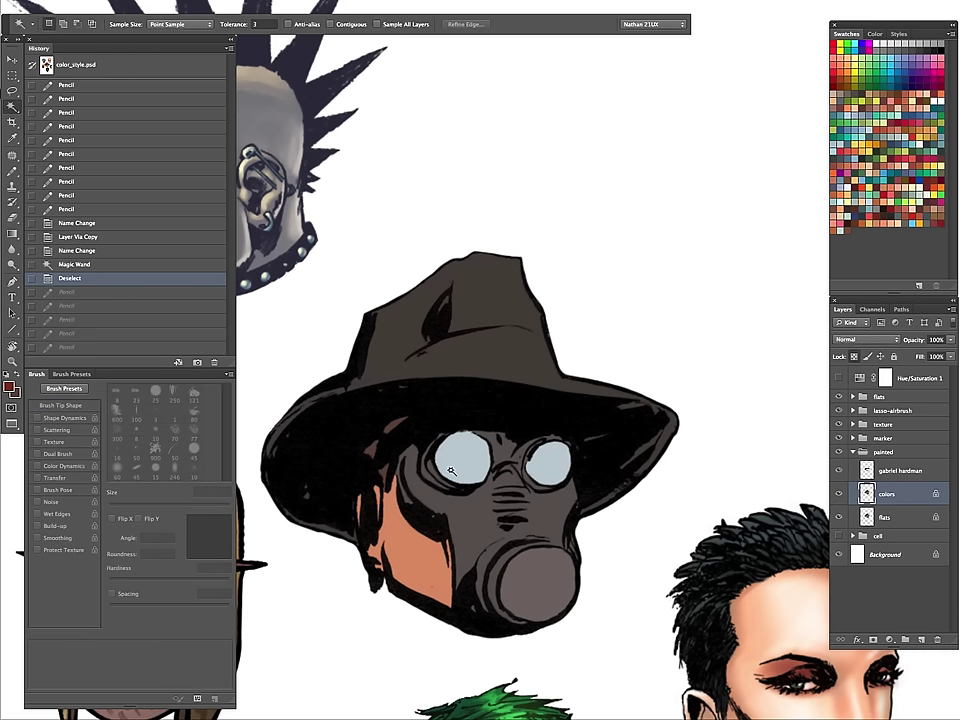
pyautogui.click(428, 567)
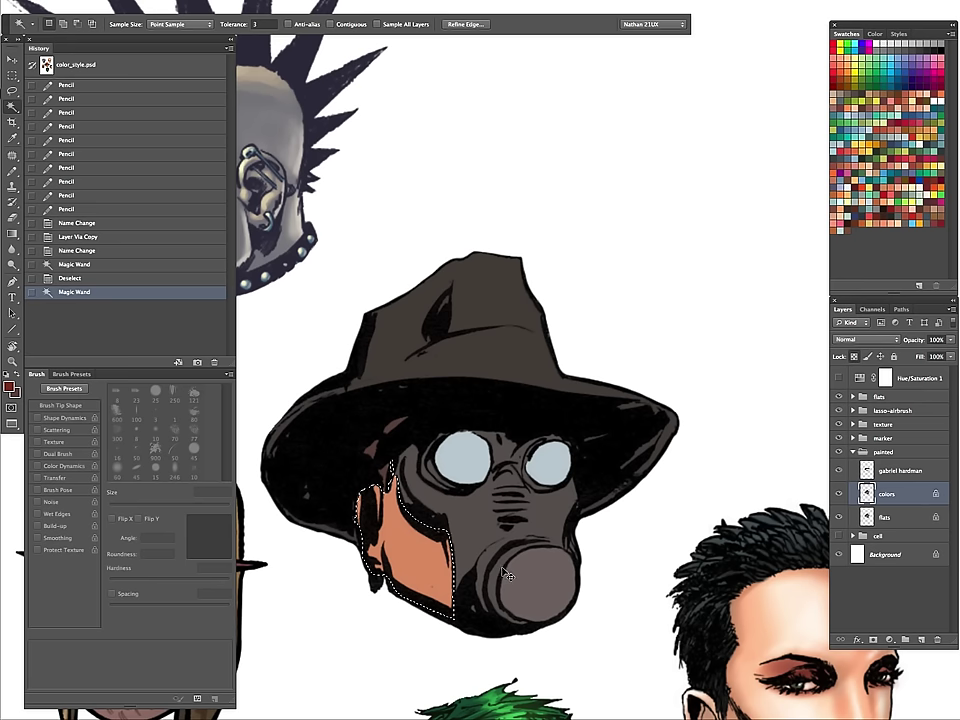
pyautogui.press('b')
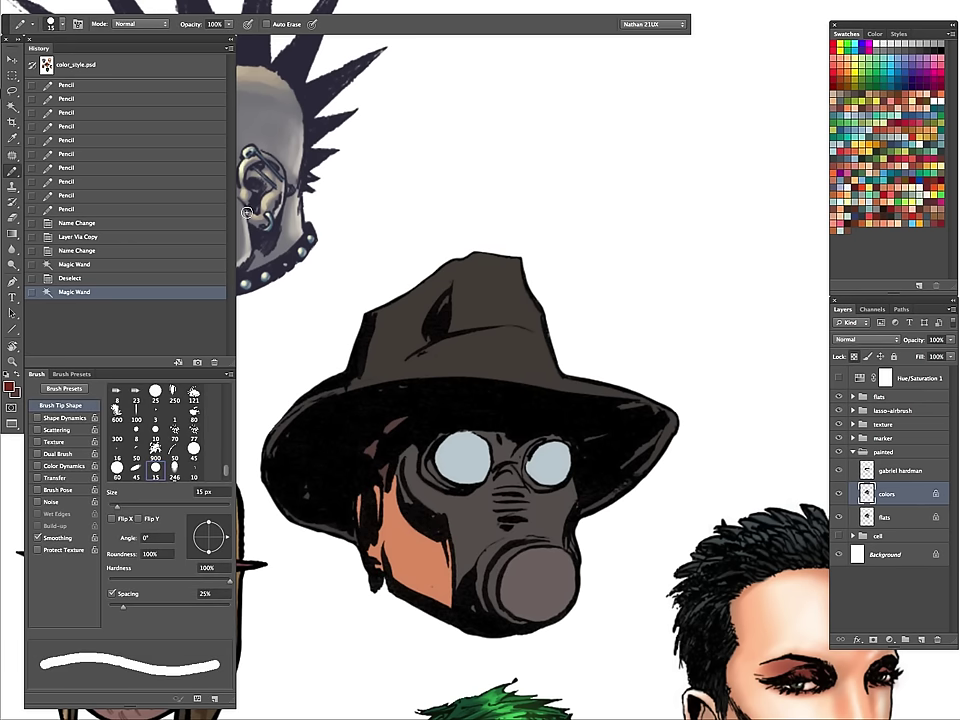
# Brush the skin's orange over the selected cheek using a hard-edged Brush preset at 2% flow, enlarged to 35 px.
pyautogui.hotkey('shift', 'b')
pyautogui.hotkey('shift', 'b')
pyautogui.hotkey('shift', 'b')
pyautogui.click(20, 24)
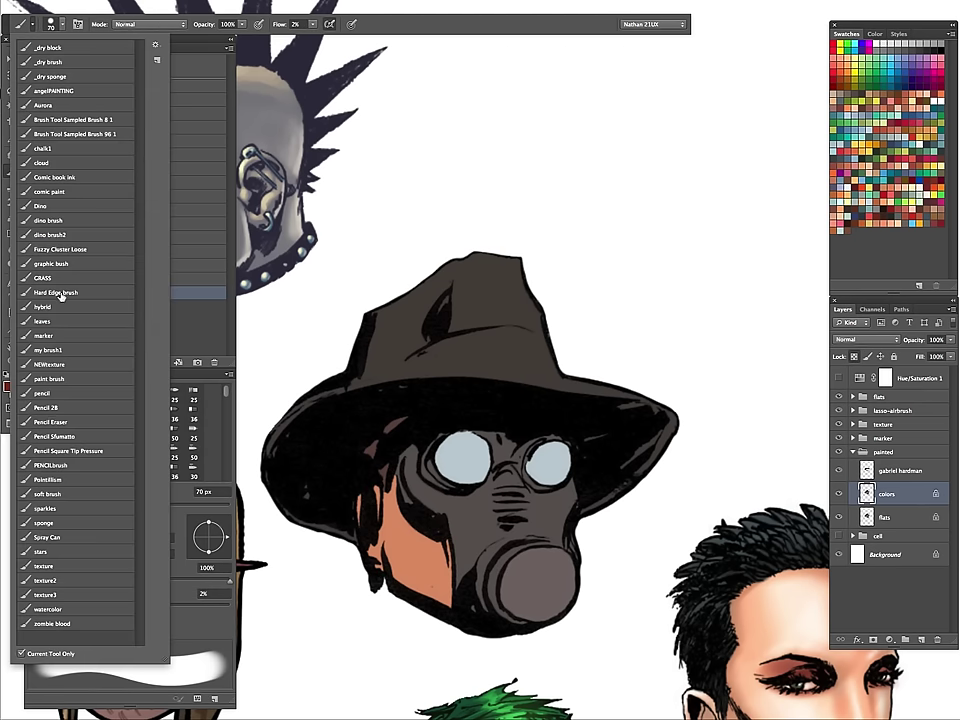
pyautogui.click(60, 350)
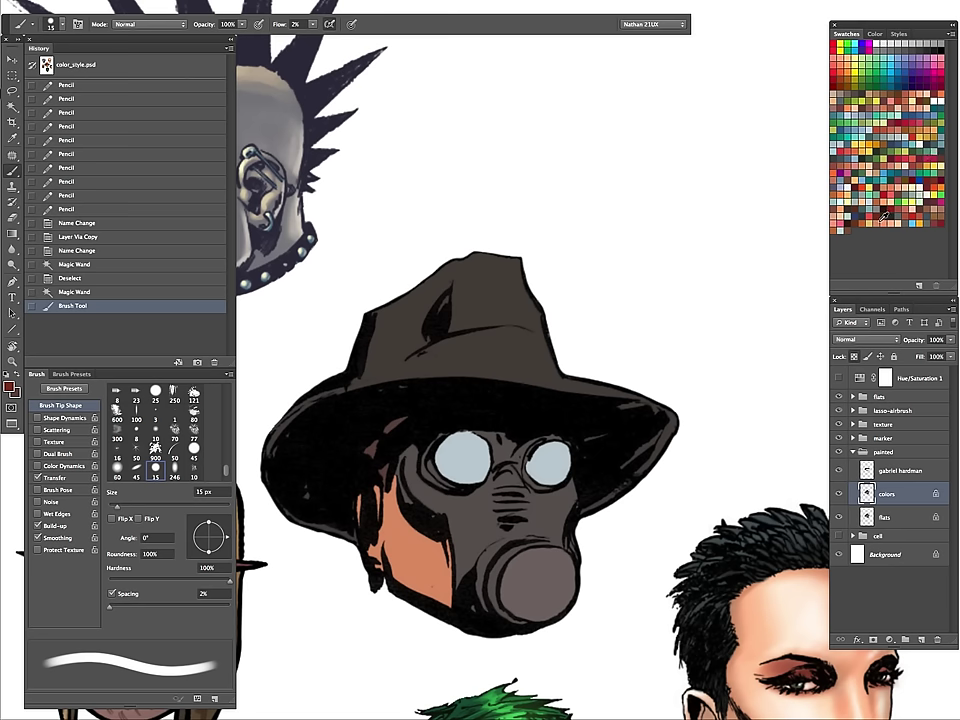
pyautogui.moveTo(530, 452); pyautogui.dragTo(538, 347)
pyautogui.press(']')
pyautogui.press(']')
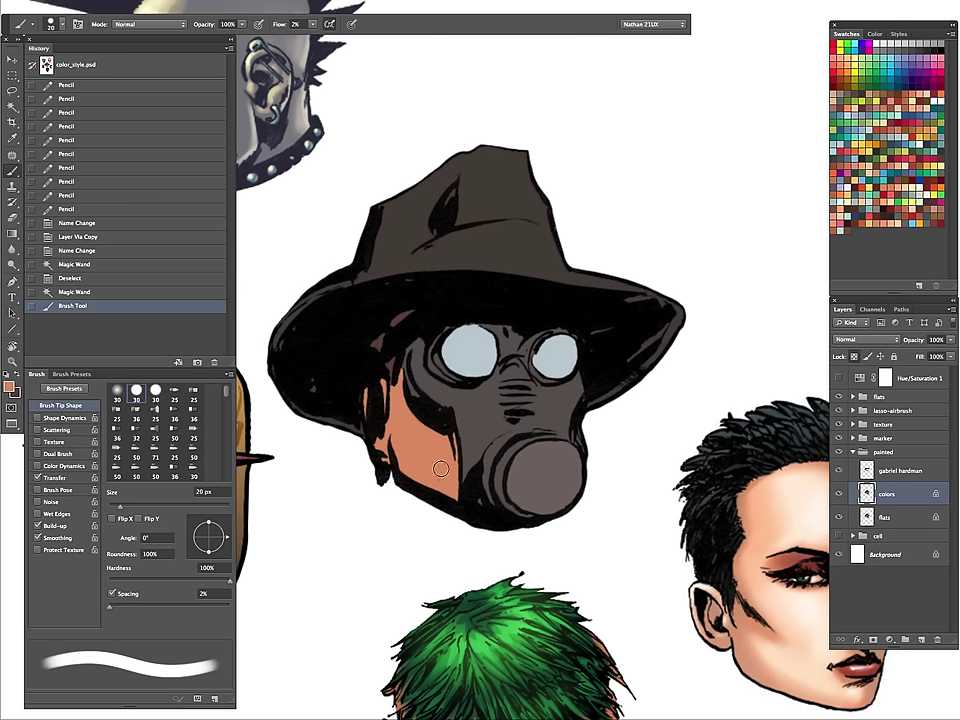
pyautogui.moveTo(400, 428); pyautogui.dragTo(454, 513)
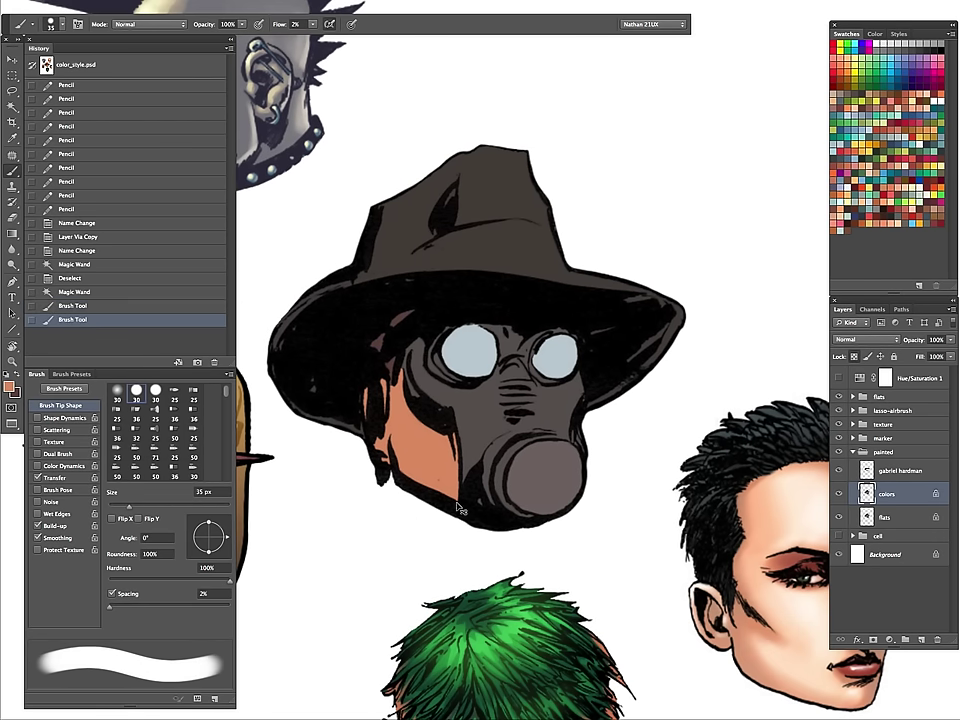
# Darken the selected skin area to a muted brown with Hue/Saturation.
pyautogui.press('super+u')
pyautogui.moveTo(736, 245); pyautogui.dragTo(714, 210)
pyautogui.click(883, 113)
pyautogui.press('b')
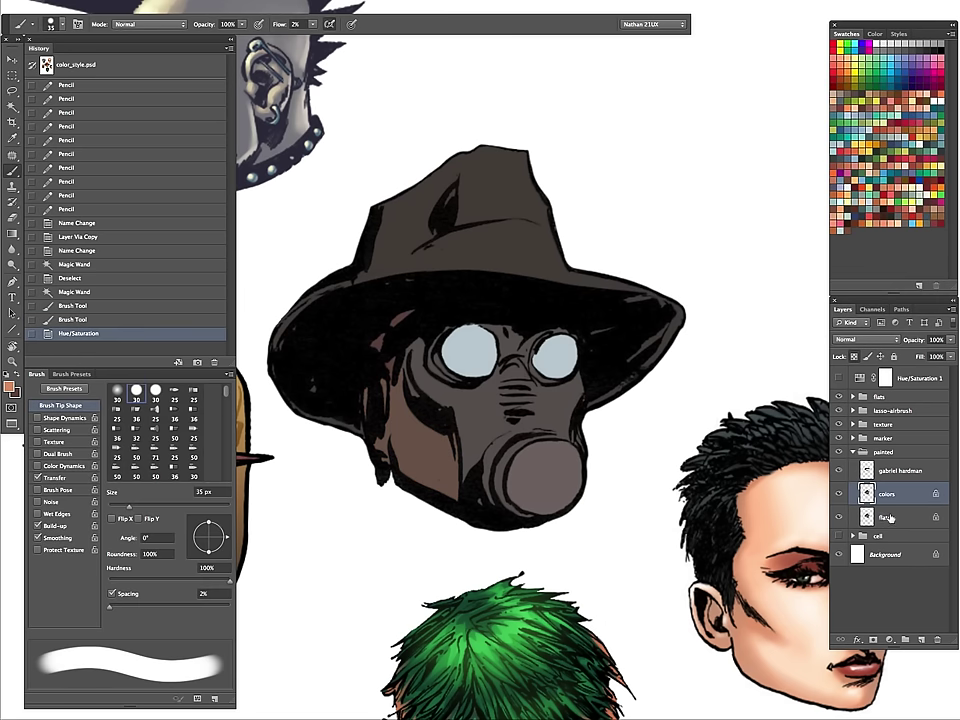
# Select the hair area from the flats layer and darken it on the colors layer with Hue/Saturation at Saturation -26, Lightness -25.
pyautogui.click(889, 518)
pyautogui.hotkey('ctrl', 'd')
pyautogui.press('w')
pyautogui.click(389, 329)
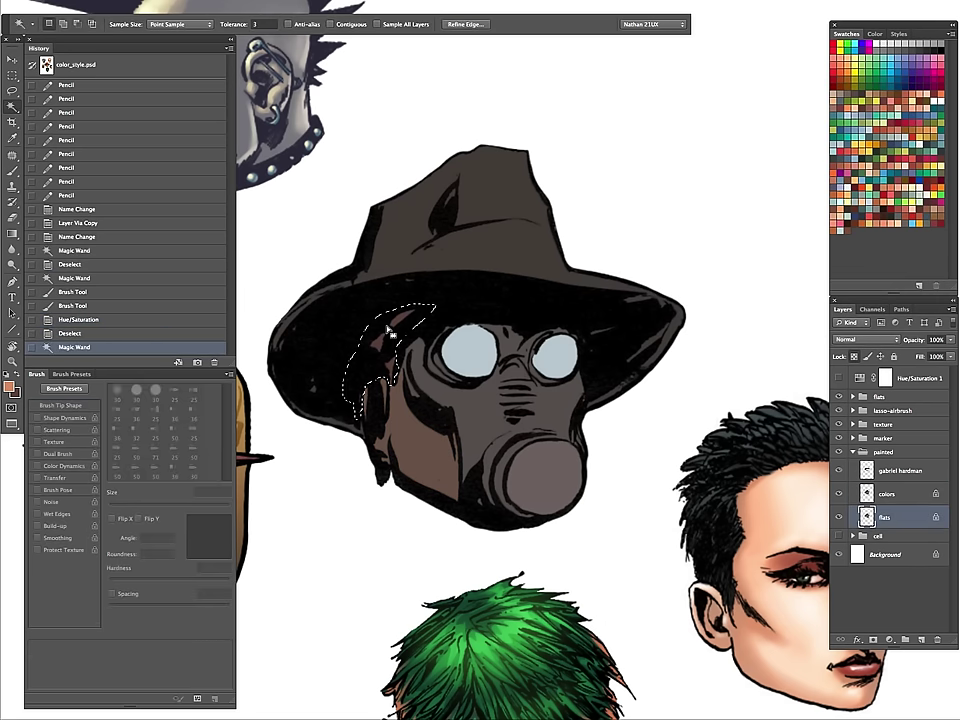
pyautogui.hotkey('alt', ']')
pyautogui.hotkey('ctrl', 'u')
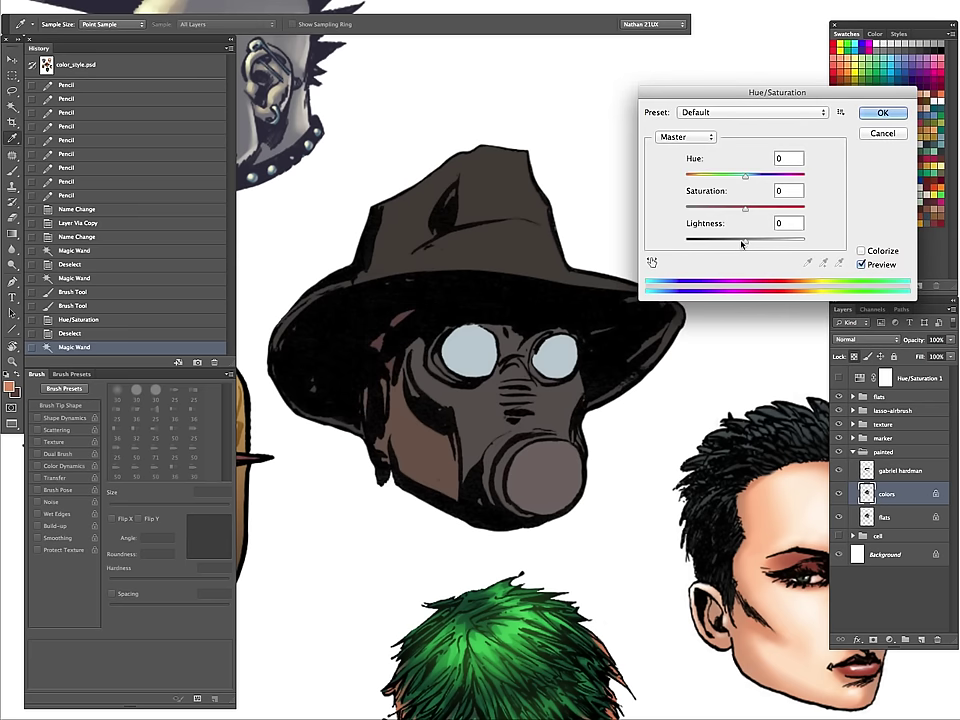
pyautogui.moveTo(742, 243); pyautogui.dragTo(730, 210)
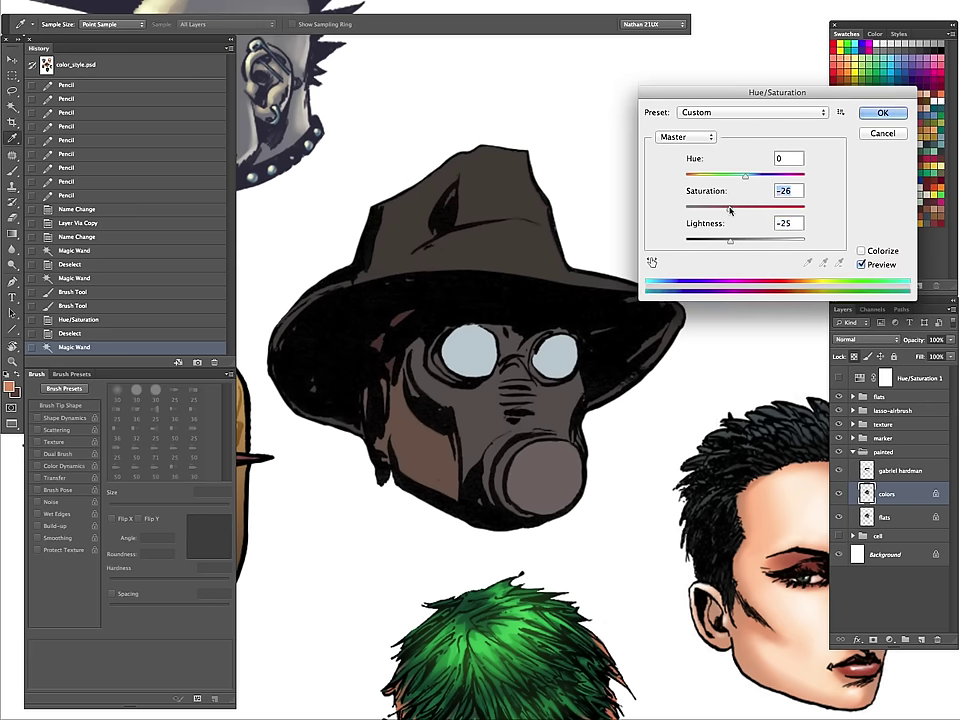
pyautogui.click(880, 115)
# Select the gas mask, both lenses and the round canister from the flats layer, then make the colors layer active.
pyautogui.press('w')
pyautogui.hotkey('alt', '[')
pyautogui.hotkey('ctrl', 'd')
pyautogui.click(445, 380)
pyautogui.keyDown('shift'); pyautogui.click(487, 355); pyautogui.keyUp('shift')
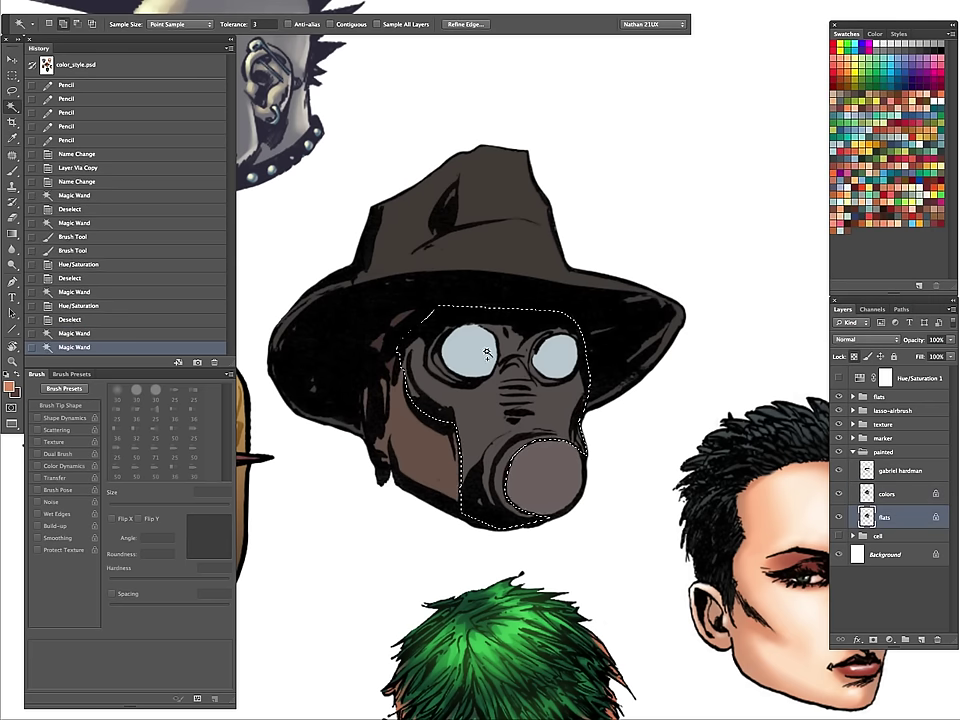
pyautogui.keyDown('shift'); pyautogui.click(554, 358); pyautogui.keyUp('shift')
pyautogui.keyDown('shift'); pyautogui.click(551, 465); pyautogui.keyUp('shift')
pyautogui.click(902, 497)
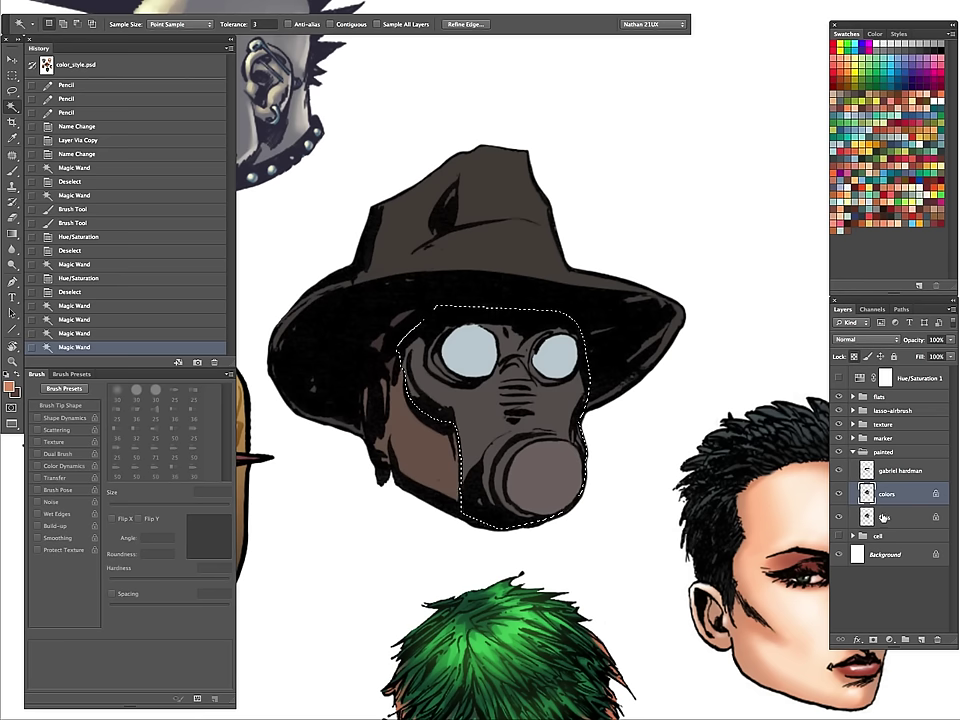
# Hide the selection edges and darken the selected mask parts with Hue/Saturation at Saturation -34, Lightness -26.
pyautogui.hotkey('ctrl', 'h')
pyautogui.press('i')
pyautogui.hotkey('ctrl', 'u')
pyautogui.moveTo(742, 241); pyautogui.dragTo(724, 209)
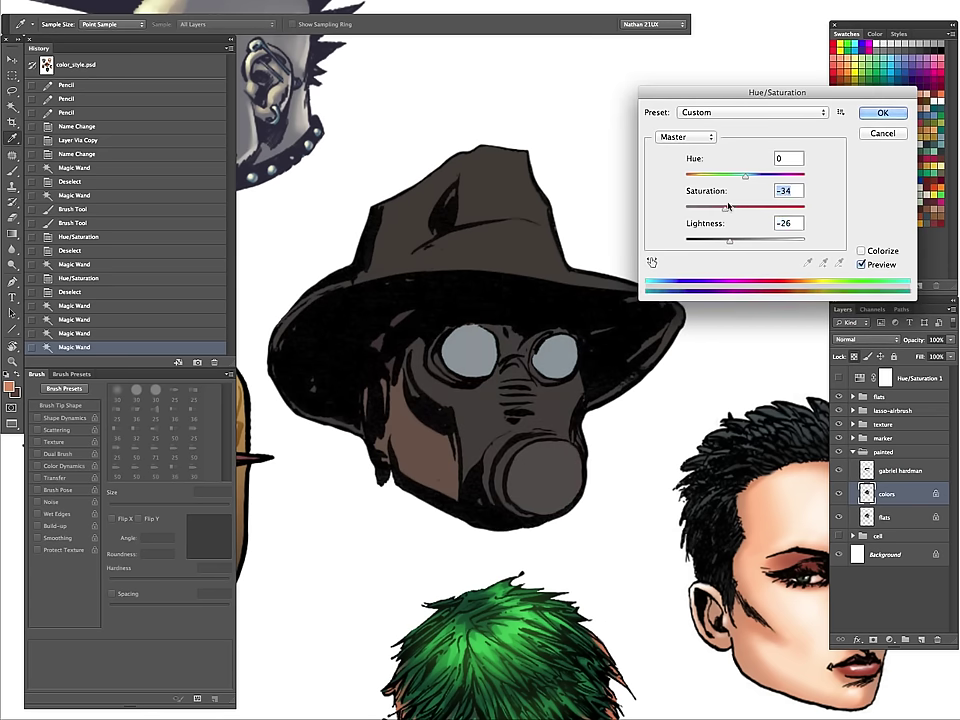
pyautogui.click(882, 113)
# Select the hat from the flats layer, mute it on the colors layer with Hue/Saturation at Saturation -53, Lightness -14, and deselect.
pyautogui.press('w')
pyautogui.hotkey('ctrl', 'd')
pyautogui.click(886, 517)
pyautogui.click(505, 241)
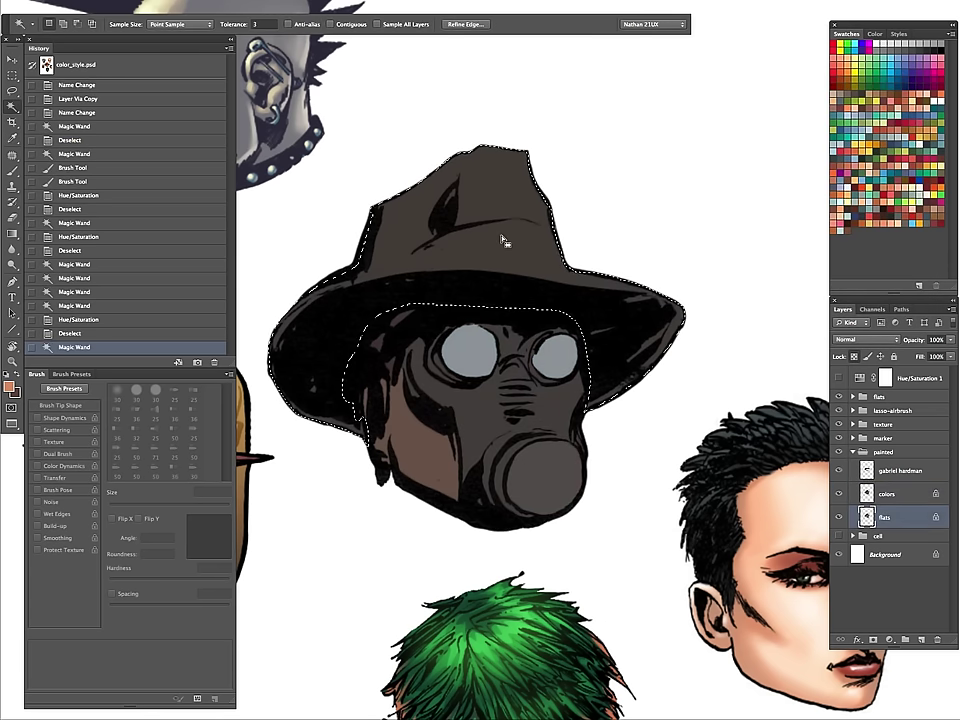
pyautogui.click(884, 499)
pyautogui.press('Tab')
pyautogui.hotkey('ctrl', 'h')
pyautogui.hotkey('ctrl', 'u')
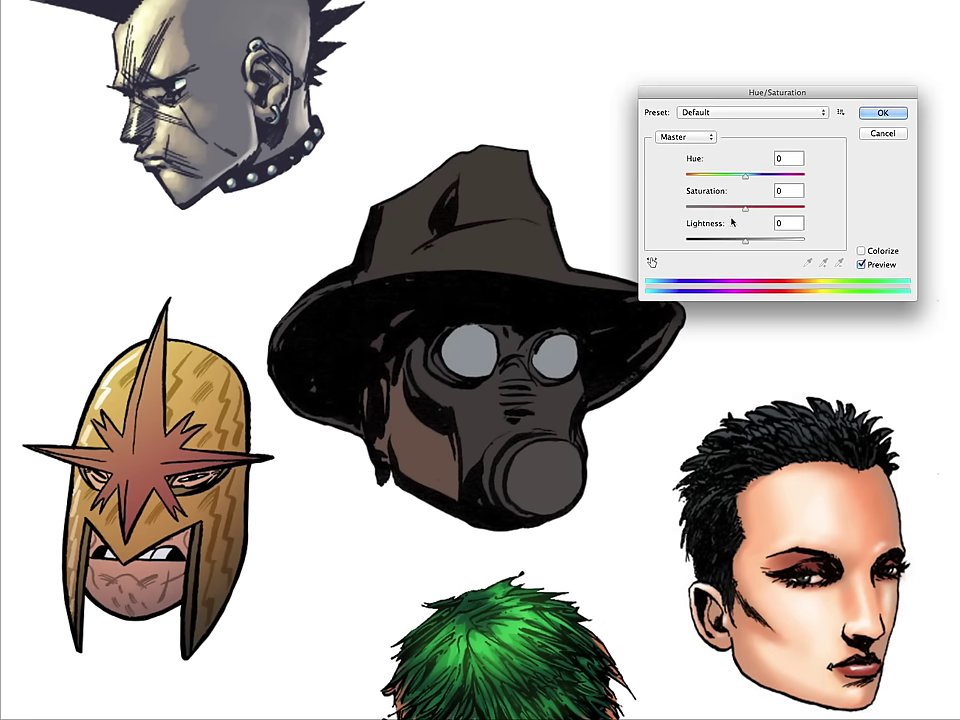
pyautogui.moveTo(744, 207); pyautogui.dragTo(737, 242)
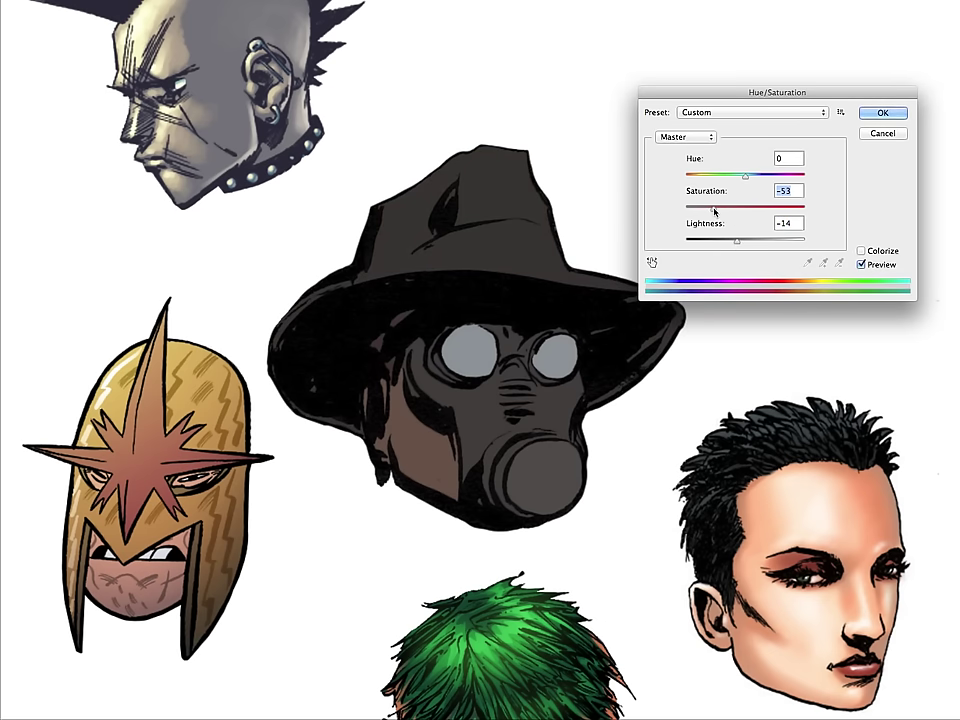
pyautogui.click(884, 112)
pyautogui.hotkey('ctrl', 'd')
pyautogui.press('Tab')
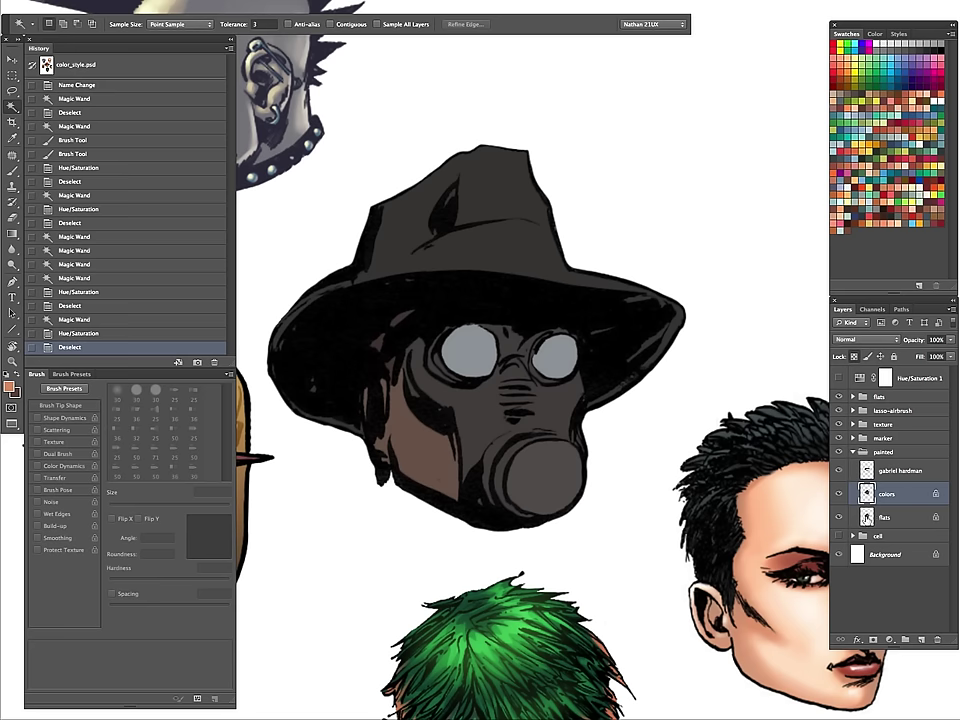
# Shift the colors layer's midtones slightly toward magenta with Color Balance.
pyautogui.hotkey('ctrl', 'b')
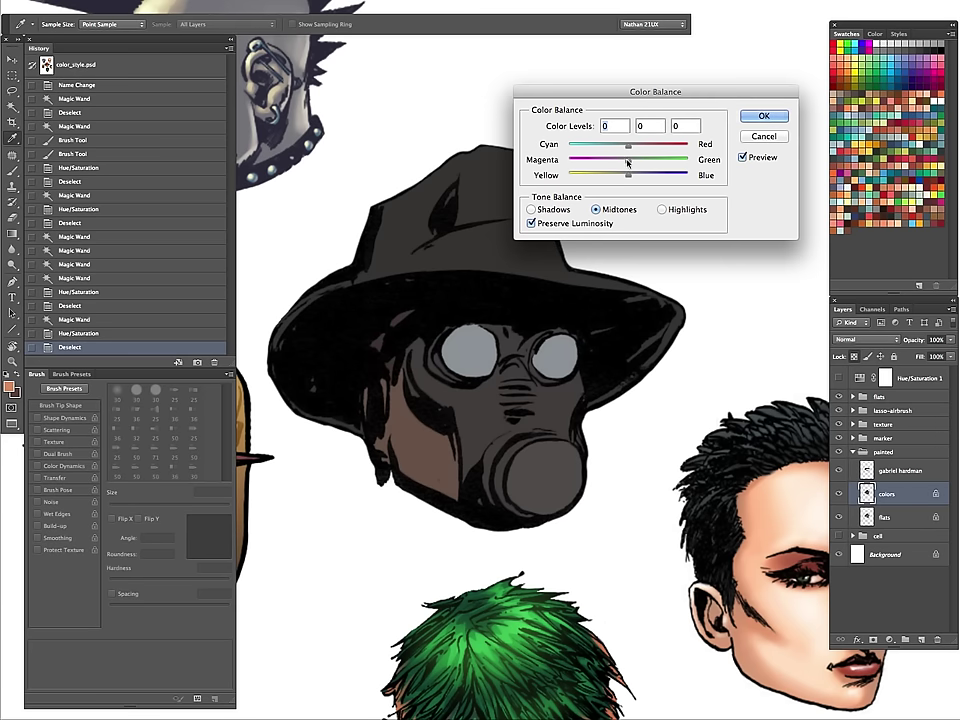
pyautogui.moveTo(627, 162); pyautogui.dragTo(620, 160)
pyautogui.click(763, 115)
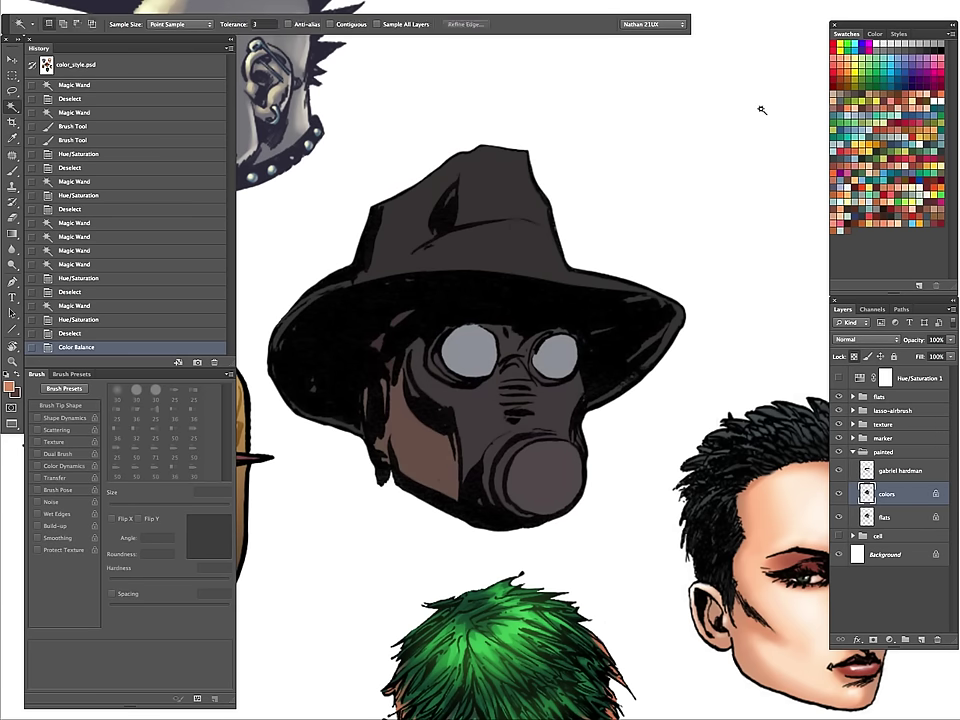
# Select the skin area on the colors layer, sample its brown and lighten the foreground color to #7e5e52.
pyautogui.moveTo(592, 388); pyautogui.dragTo(579, 469)
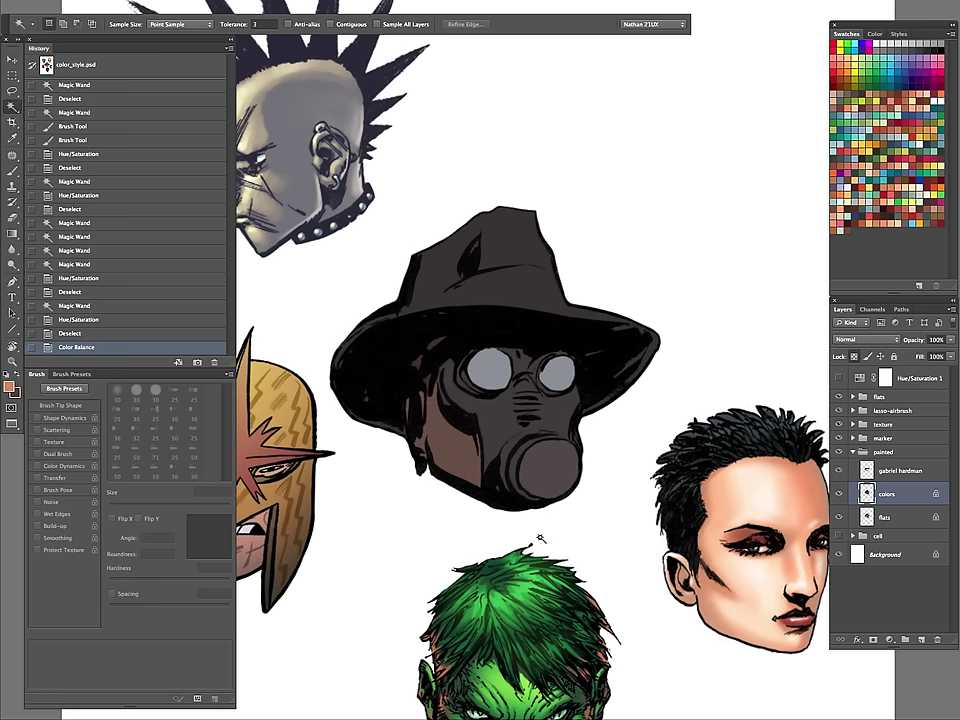
pyautogui.click(462, 459)
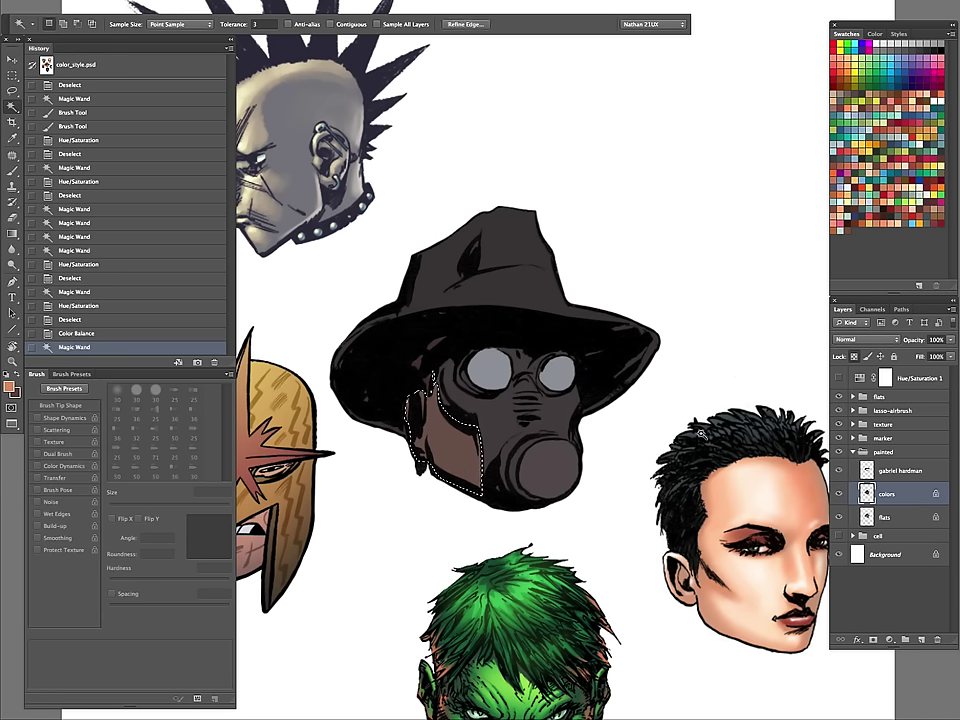
pyautogui.press('super+h')
pyautogui.press('b')
pyautogui.keyDown('alt'); pyautogui.click(454, 449); pyautogui.keyUp('alt')
pyautogui.click(10, 387)
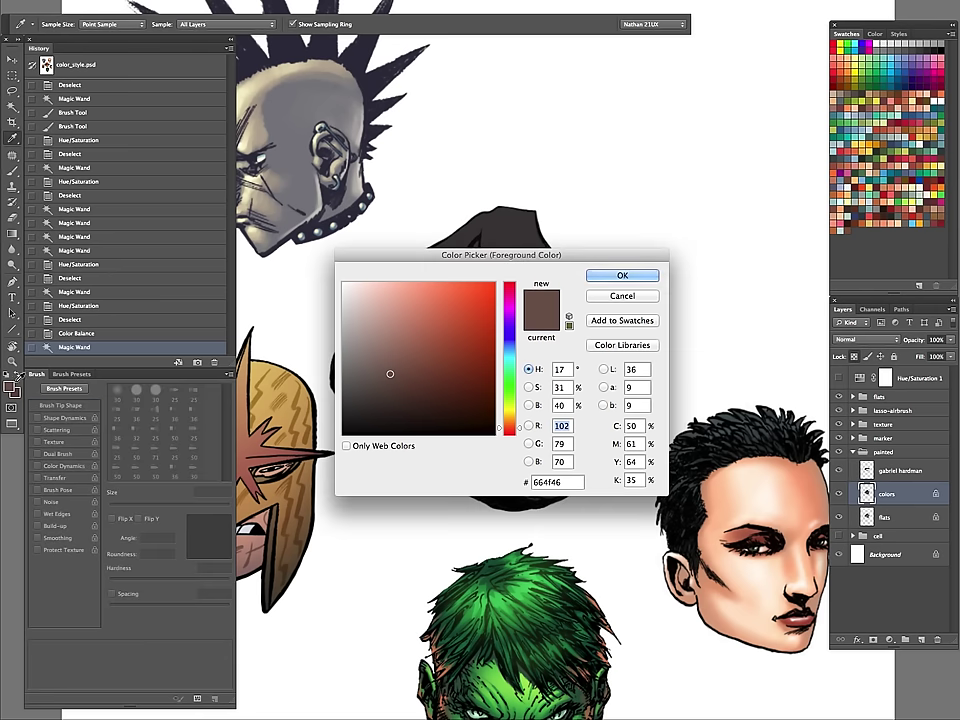
pyautogui.moveTo(390, 373); pyautogui.dragTo(396, 360)
pyautogui.click(622, 276)
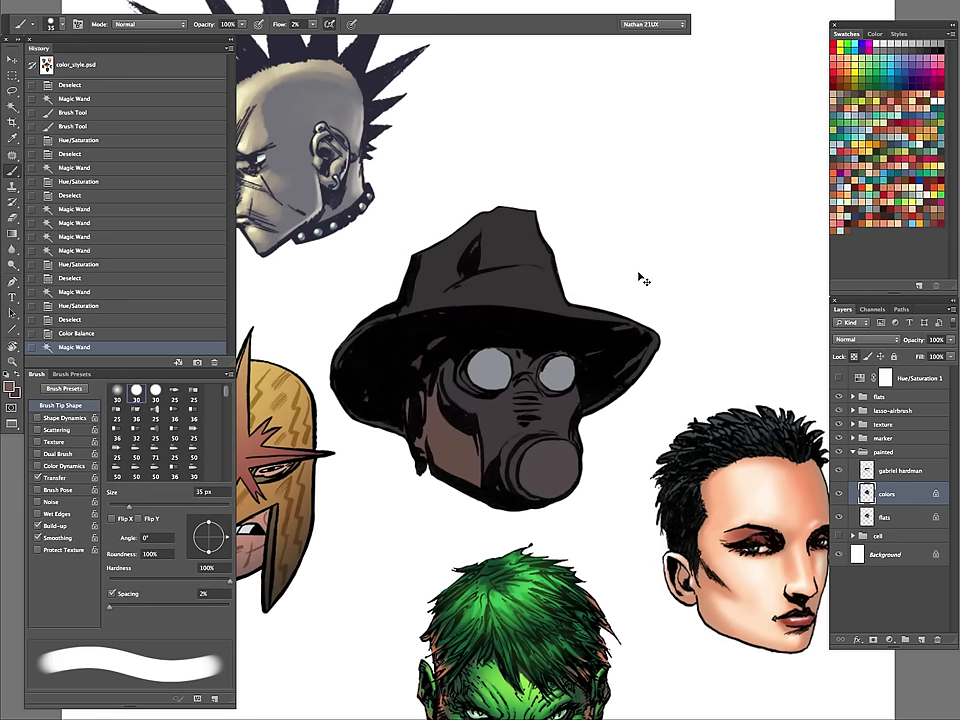
# Brush the lighter brown over the selected cheek with the brush enlarged to 45 px.
pyautogui.press('[')
pyautogui.press(']')
pyautogui.press(']')
pyautogui.press(']')
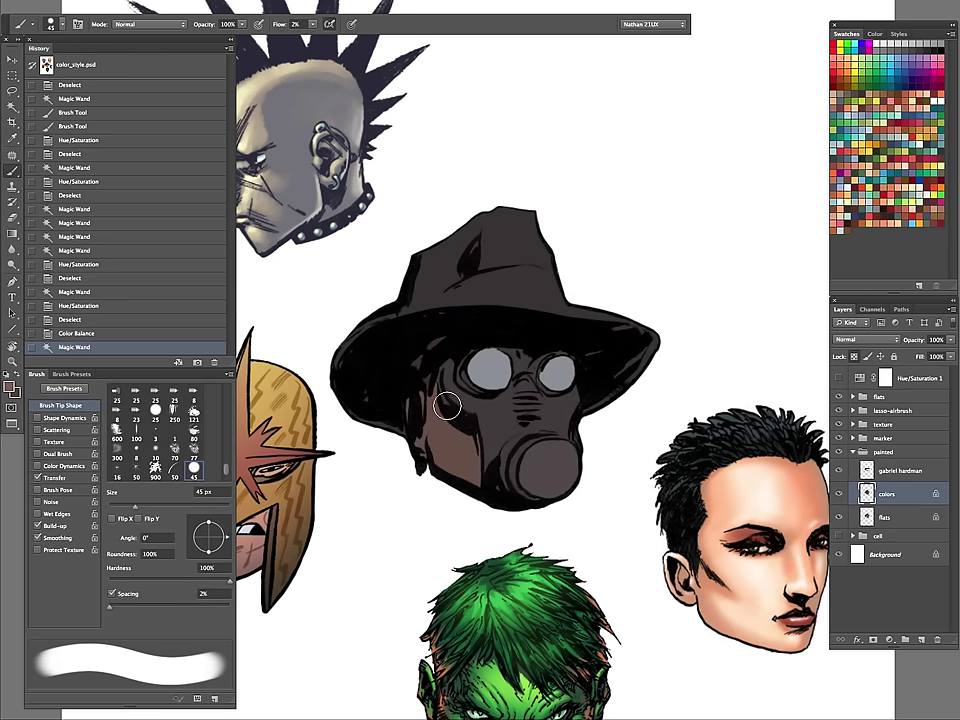
pyautogui.moveTo(447, 404)
pyautogui.mouseDown()
pyautogui.moveTo(478, 439)
pyautogui.moveTo(448, 396)
pyautogui.moveTo(472, 436)
pyautogui.moveTo(445, 426)
pyautogui.moveTo(479, 451)
pyautogui.moveTo(449, 434)
pyautogui.moveTo(467, 465)
pyautogui.moveTo(437, 392)
pyautogui.moveTo(486, 455)
pyautogui.mouseUp()
# Choose a still lighter brown, build up highlights on the cheek with a 30 px brush, and deselect.
pyautogui.click(10, 388)
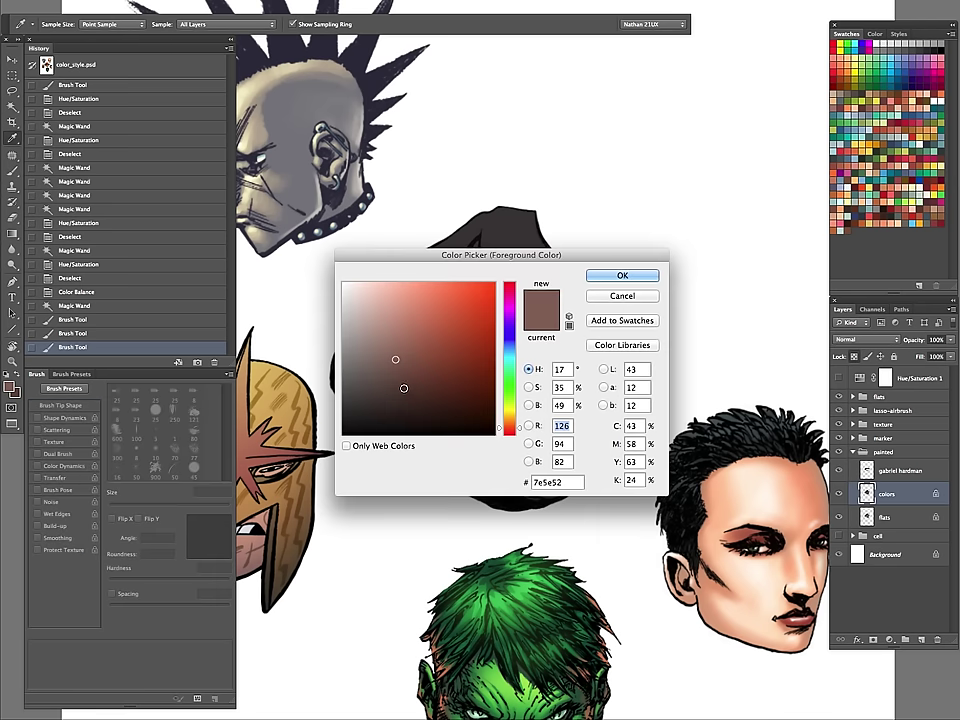
pyautogui.moveTo(396, 360); pyautogui.dragTo(402, 341)
pyautogui.click(632, 275)
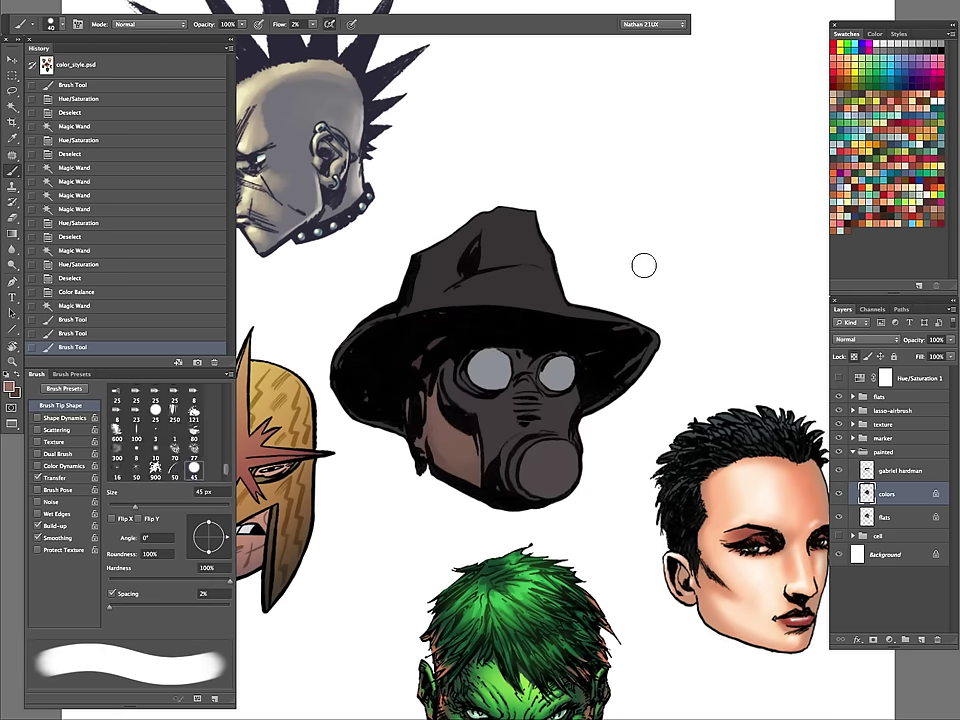
pyautogui.press('[')
pyautogui.press('[')
pyautogui.press('[')
pyautogui.moveTo(449, 421); pyautogui.dragTo(465, 441)
pyautogui.moveTo(462, 440)
pyautogui.mouseDown()
pyautogui.moveTo(448, 434)
pyautogui.moveTo(456, 455)
pyautogui.moveTo(450, 416)
pyautogui.moveTo(471, 451)
pyautogui.mouseUp()
pyautogui.moveTo(471, 451); pyautogui.dragTo(458, 447)
pyautogui.moveTo(455, 446); pyautogui.dragTo(443, 443)
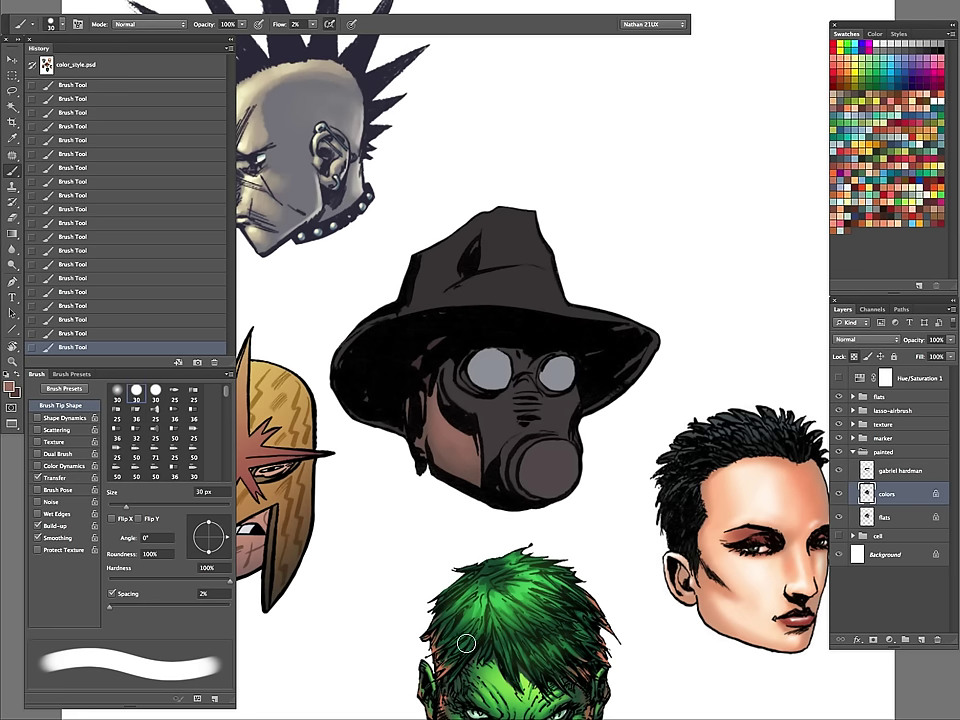
pyautogui.hotkey('ctrl', 'd')
# Select the hair area under the brim, sample its dark color and make the foreground color slightly lighter.
pyautogui.press('w')
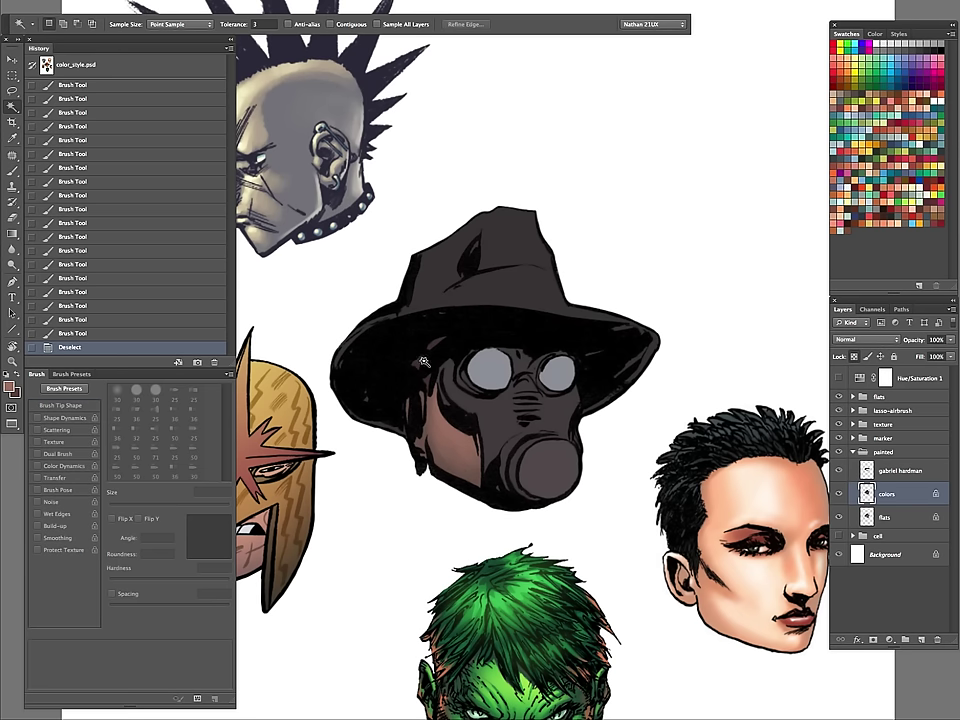
pyautogui.click(424, 362)
pyautogui.press('b')
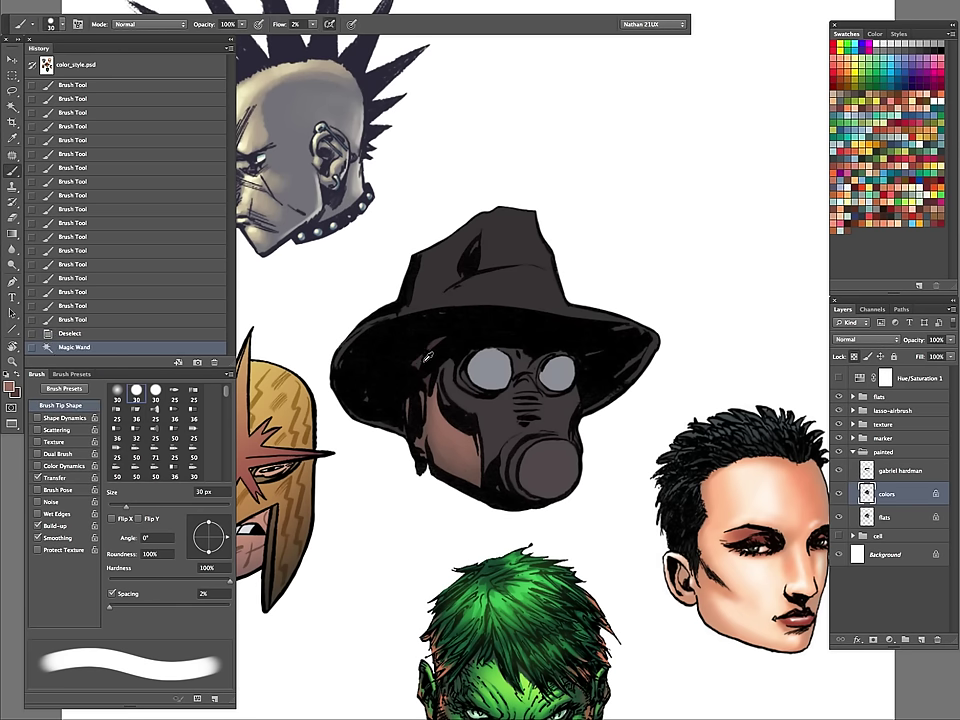
pyautogui.keyDown('alt'); pyautogui.click(425, 360); pyautogui.keyUp('alt')
pyautogui.click(10, 387)
pyautogui.moveTo(390, 396); pyautogui.dragTo(396, 384)
pyautogui.click(602, 276)
# Brush highlights into the selected hair with a brush reduced to 10 px, and deselect.
pyautogui.press('[')
pyautogui.press('[')
pyautogui.press('[')
pyautogui.press('[')
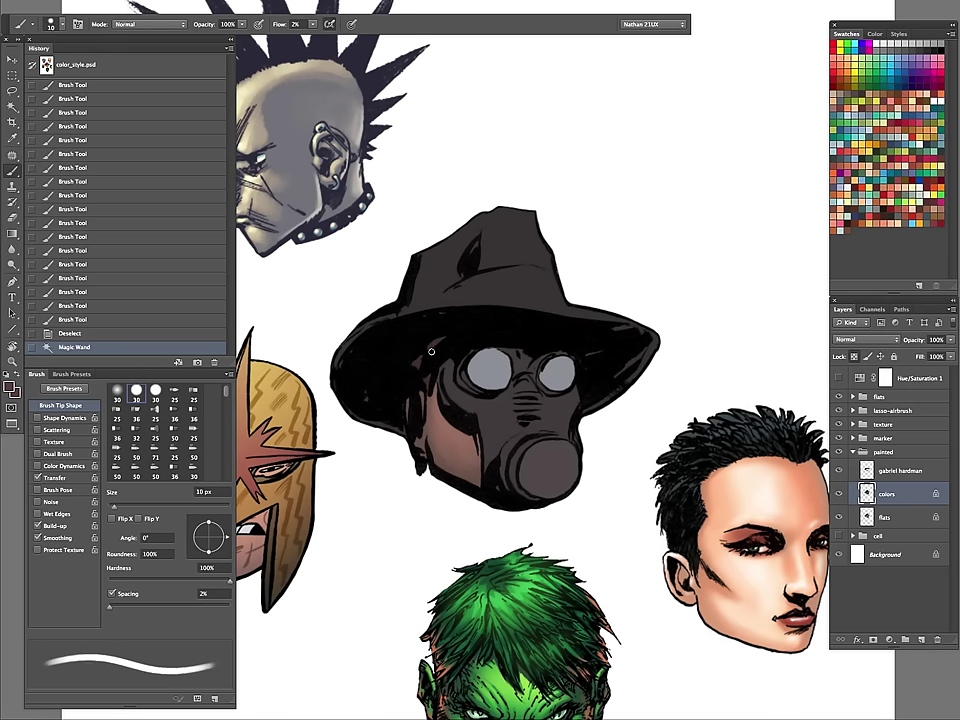
pyautogui.moveTo(439, 338)
pyautogui.mouseDown()
pyautogui.moveTo(415, 363)
pyautogui.moveTo(440, 339)
pyautogui.moveTo(525, 314)
pyautogui.mouseUp()
pyautogui.press('super+d')
# Select the mask from the flats layer, return to the colors layer and set the foreground color to #584a4e.
pyautogui.press('w')
pyautogui.click(901, 521)
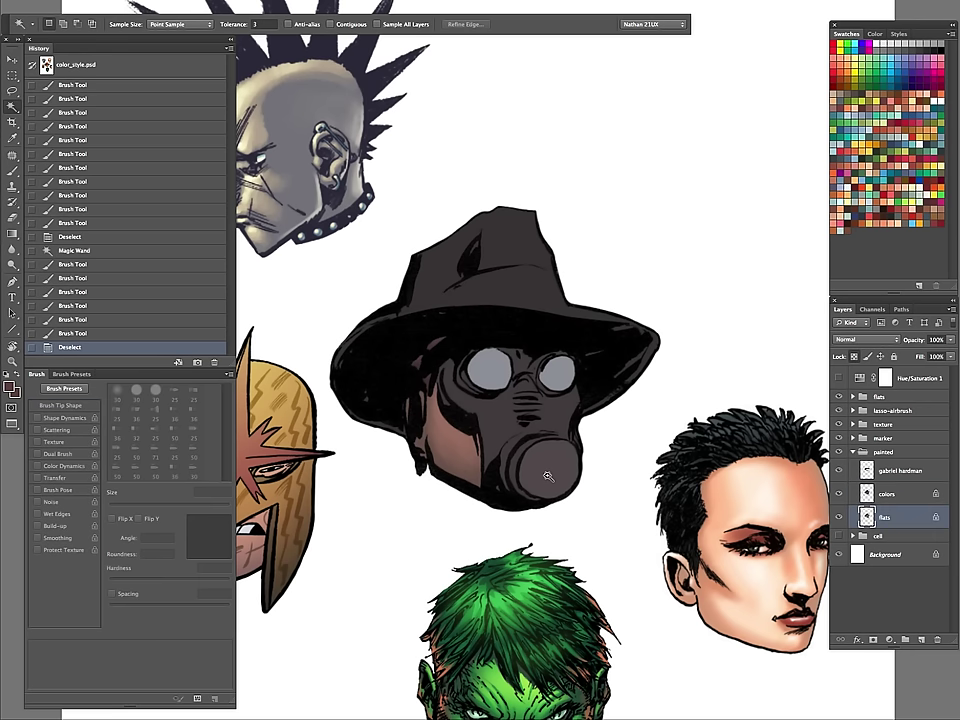
pyautogui.click(570, 366)
pyautogui.hotkey('alt', ']')
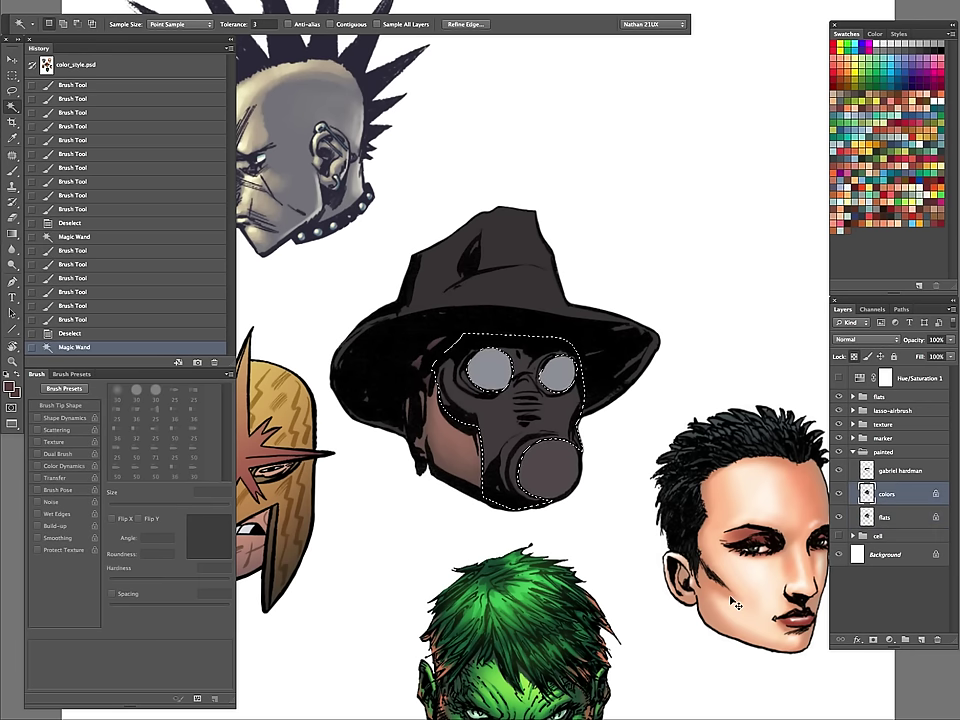
pyautogui.press('b')
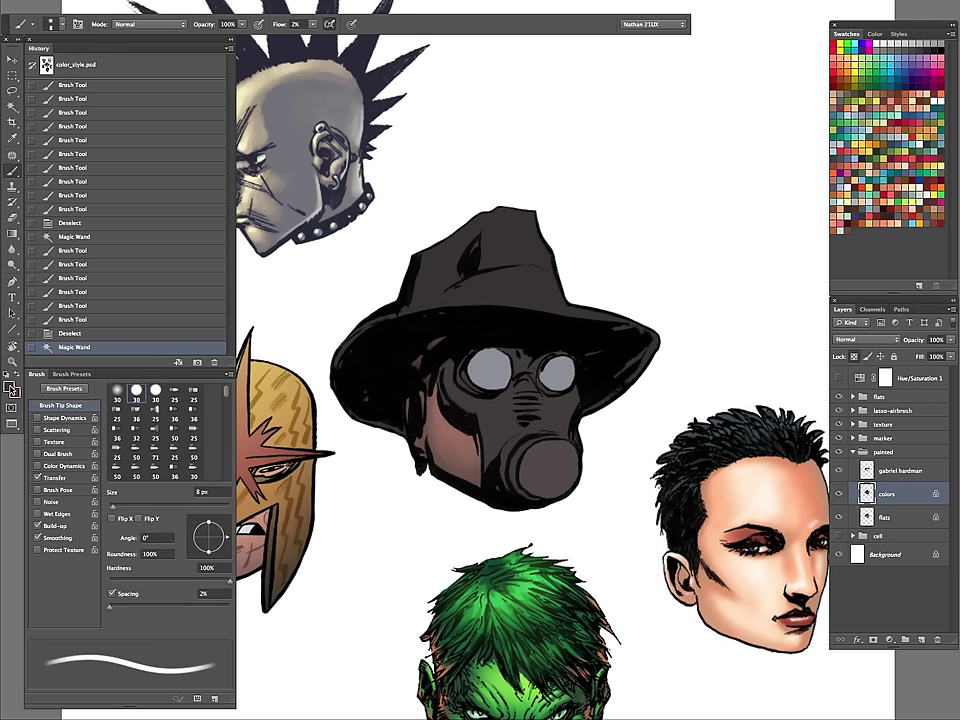
pyautogui.click(11, 388)
pyautogui.moveTo(360, 397); pyautogui.dragTo(367, 382)
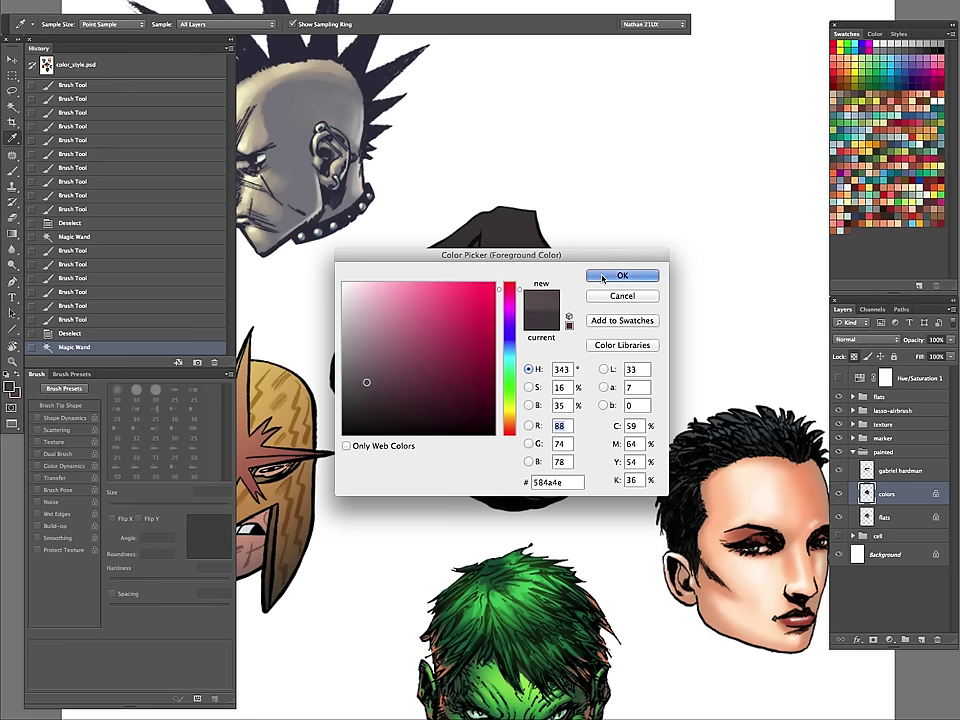
pyautogui.click(621, 276)
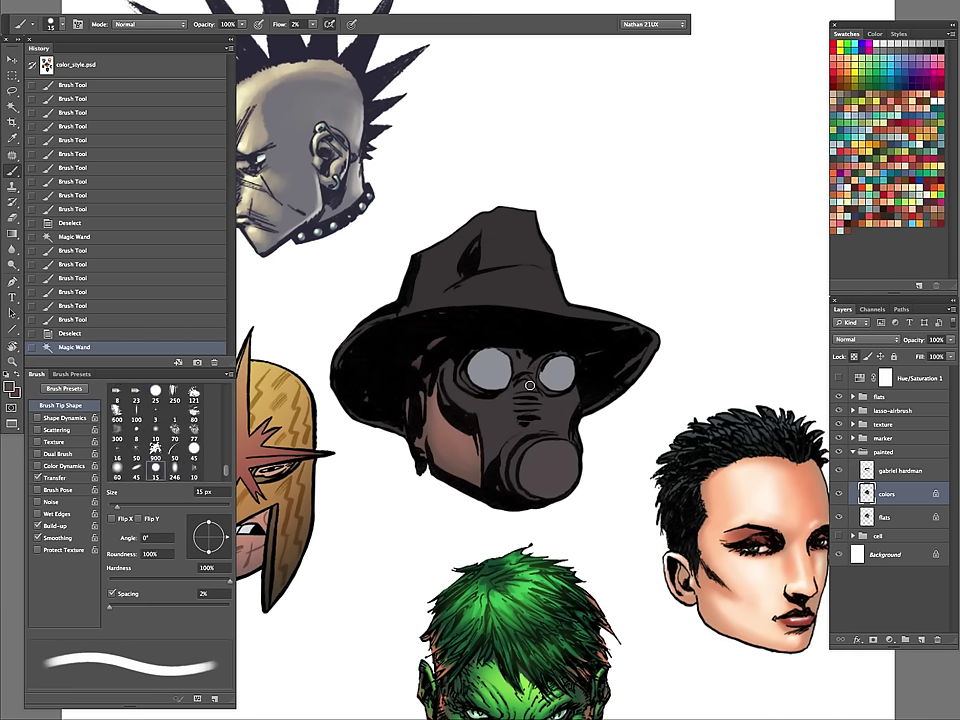
# Brush the lighter gray over the mask's nose bridge and far cheek, enlarging the brush to 30 px for broader strokes.
pyautogui.press('[')
pyautogui.press('[')
pyautogui.moveTo(530, 381)
pyautogui.mouseDown()
pyautogui.moveTo(540, 428)
pyautogui.moveTo(511, 453)
pyautogui.moveTo(537, 420)
pyautogui.moveTo(504, 456)
pyautogui.moveTo(542, 440)
pyautogui.moveTo(526, 445)
pyautogui.moveTo(570, 401)
pyautogui.mouseUp()
pyautogui.press(',')
pyautogui.press('.')
pyautogui.press(']')
pyautogui.press(']')
pyautogui.press(']')
pyautogui.press(']')
pyautogui.press(']')
pyautogui.moveTo(570, 401); pyautogui.dragTo(561, 414)
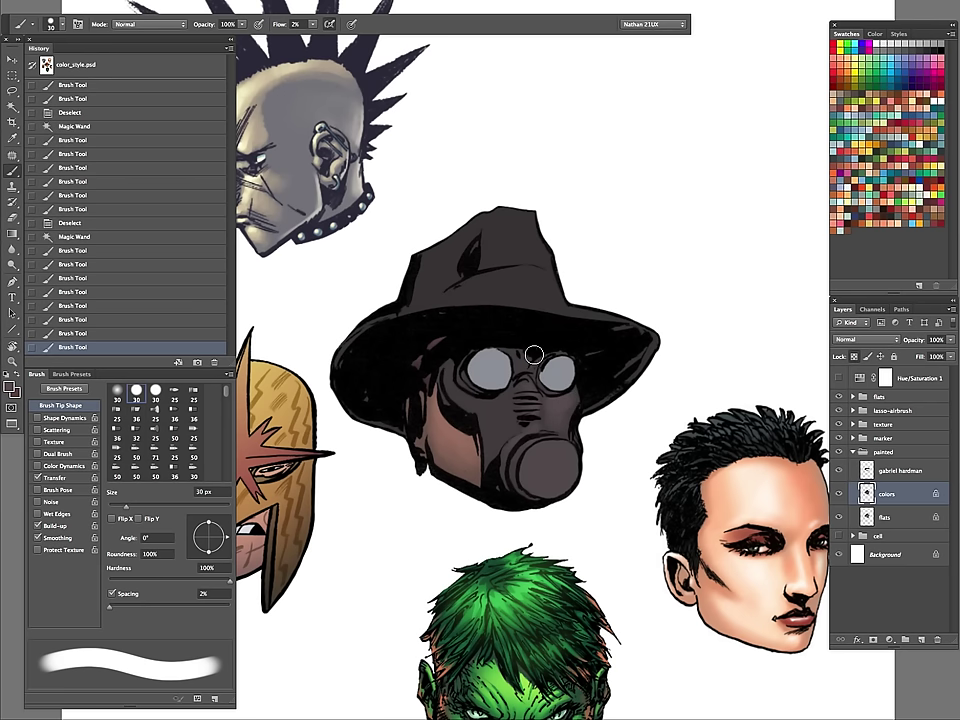
# Brush the lighter gray between and around the lenses with a smaller brush of up to 25 px.
pyautogui.press('[')
pyautogui.press('[')
pyautogui.press('[')
pyautogui.moveTo(521, 368)
pyautogui.mouseDown()
pyautogui.moveTo(540, 358)
pyautogui.moveTo(513, 355)
pyautogui.mouseUp()
pyautogui.press(']')
pyautogui.press(']')
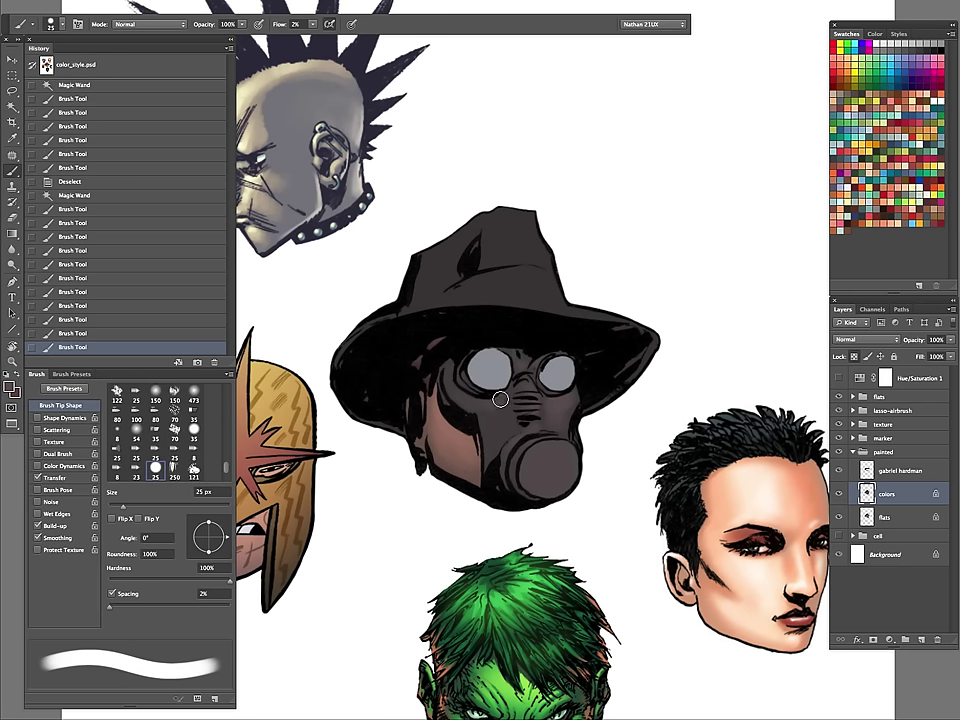
pyautogui.moveTo(501, 399)
pyautogui.mouseDown()
pyautogui.moveTo(508, 418)
pyautogui.moveTo(495, 448)
pyautogui.moveTo(502, 422)
pyautogui.moveTo(490, 404)
pyautogui.moveTo(497, 432)
pyautogui.moveTo(533, 369)
pyautogui.mouseUp()
# Build up the lighter gray on the mask's far cheek above the canister with a 25 px brush.
pyautogui.press(']')
pyautogui.press(']')
pyautogui.press('[')
pyautogui.press('[')
pyautogui.moveTo(556, 420); pyautogui.dragTo(568, 412)
pyautogui.moveTo(568, 412); pyautogui.dragTo(560, 421)
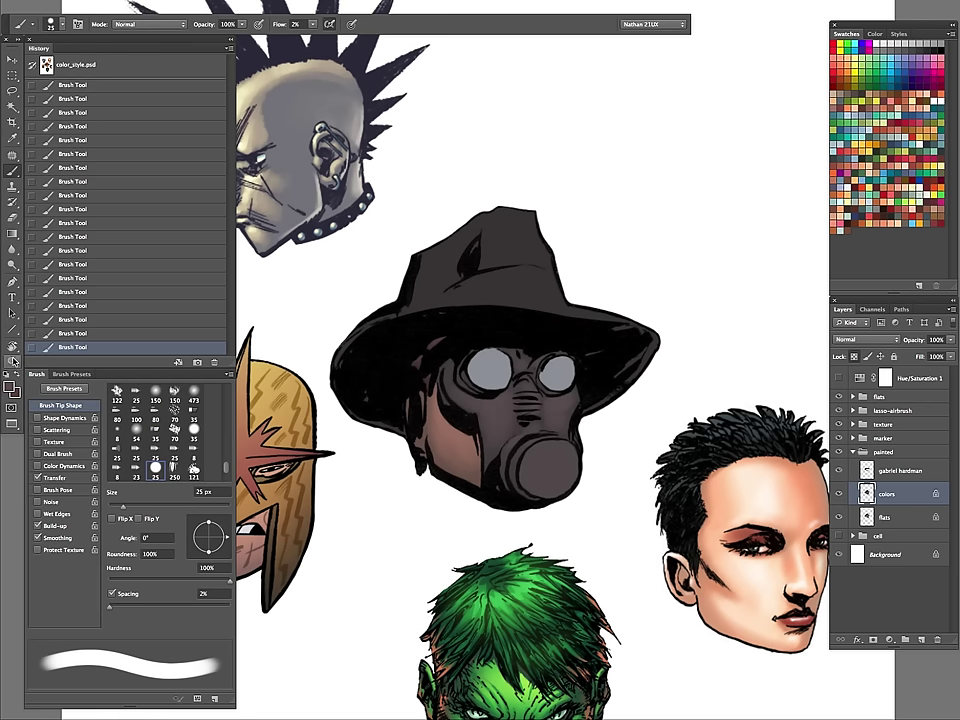
# Set the foreground color to #765e65 and brush brighter highlights on the mask's nose and lens rims at 8 to 20 px.
pyautogui.click(9, 385)
pyautogui.click(369, 369)
pyautogui.click(621, 274)
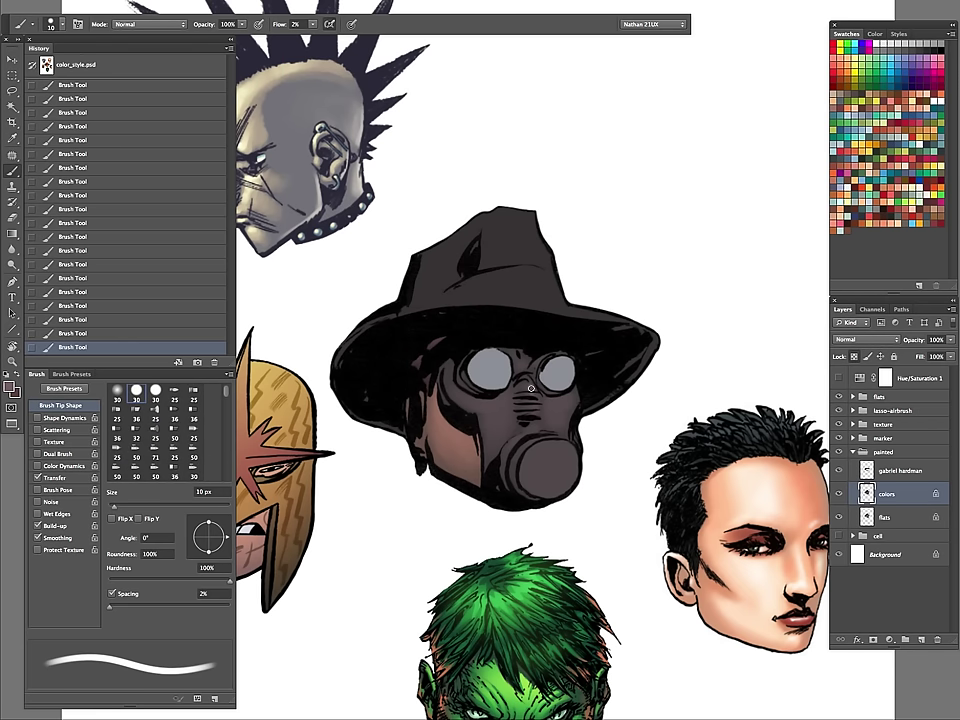
pyautogui.press(']')
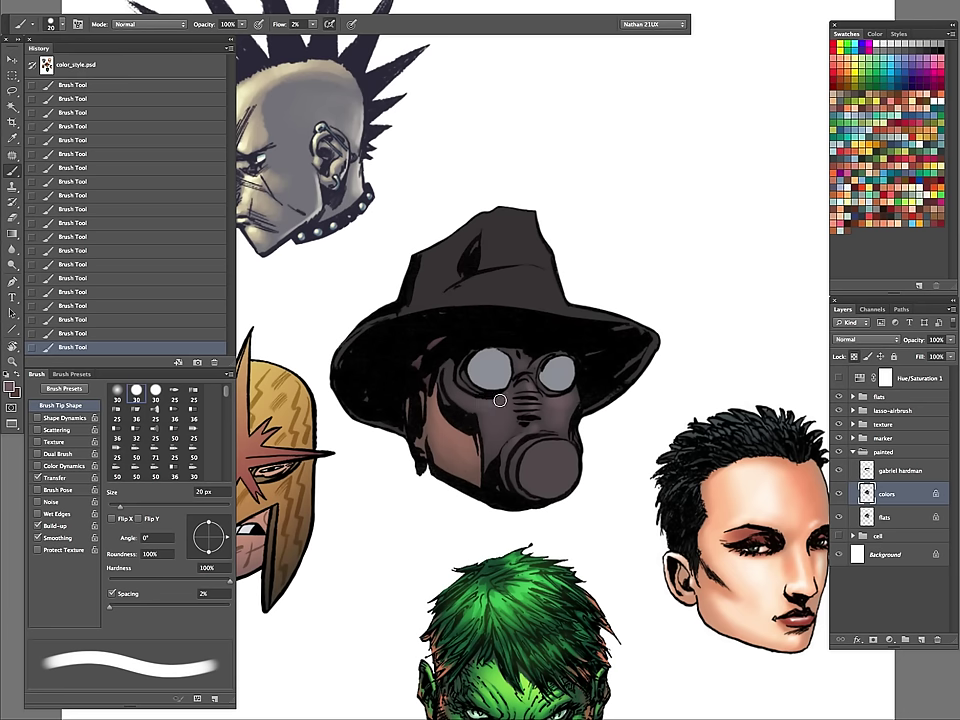
pyautogui.press('[')
pyautogui.press('[')
pyautogui.press('[')
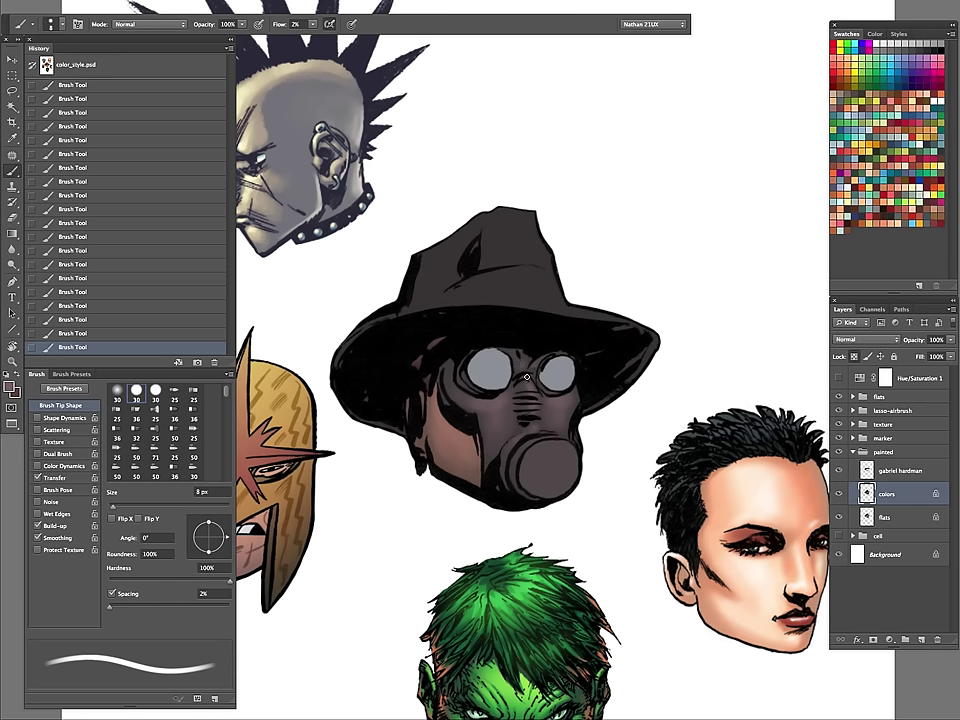
# Set a slightly brighter pinkish gray foreground color and brush fine highlights on the canister and lens rims at 6 to 8 px.
pyautogui.click(9, 387)
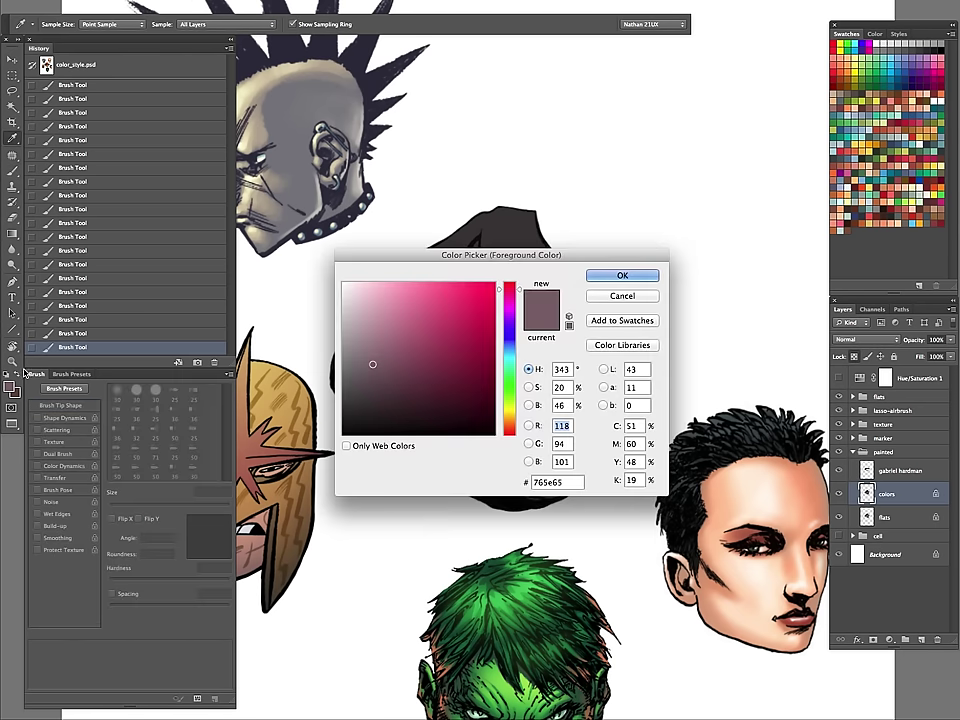
pyautogui.moveTo(373, 364); pyautogui.dragTo(381, 351)
pyautogui.click(620, 276)
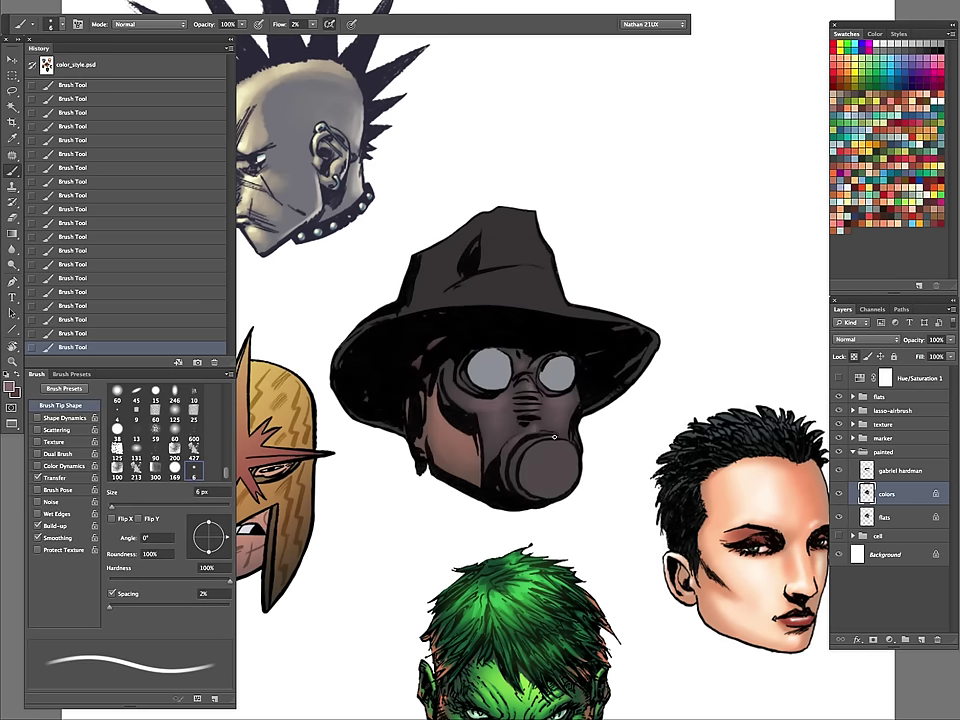
pyautogui.press(']')
pyautogui.press(']')
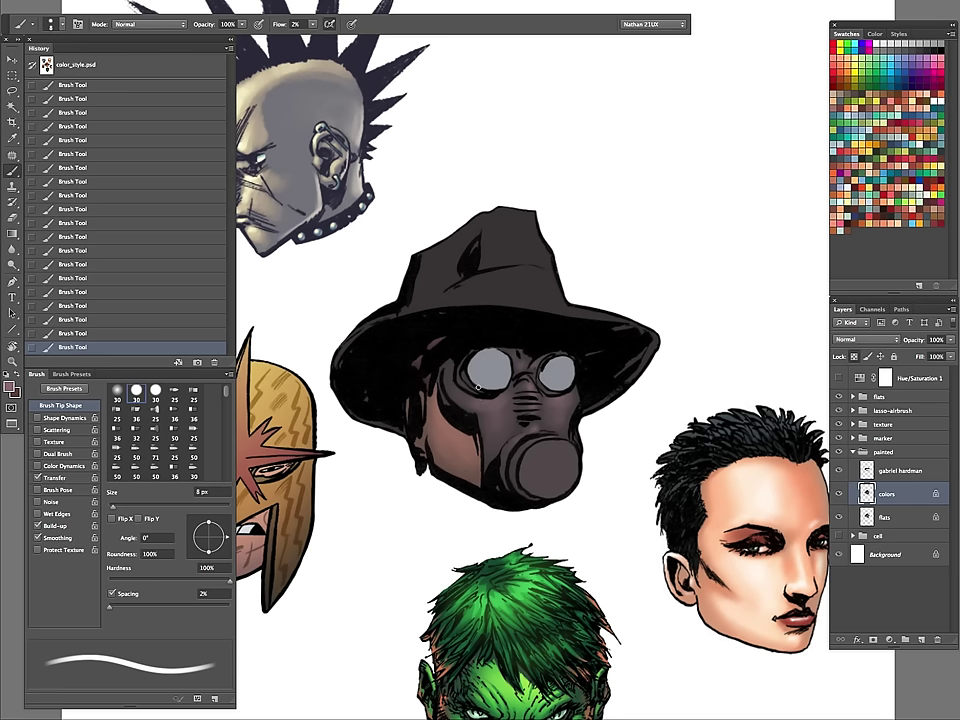
# Sample darker grays from the mask and rework the shading around the lenses and nose at 30% flow, 9 to 25 px.
pyautogui.keyDown('alt'); pyautogui.click(463, 424); pyautogui.keyUp('alt')
pyautogui.press(']')
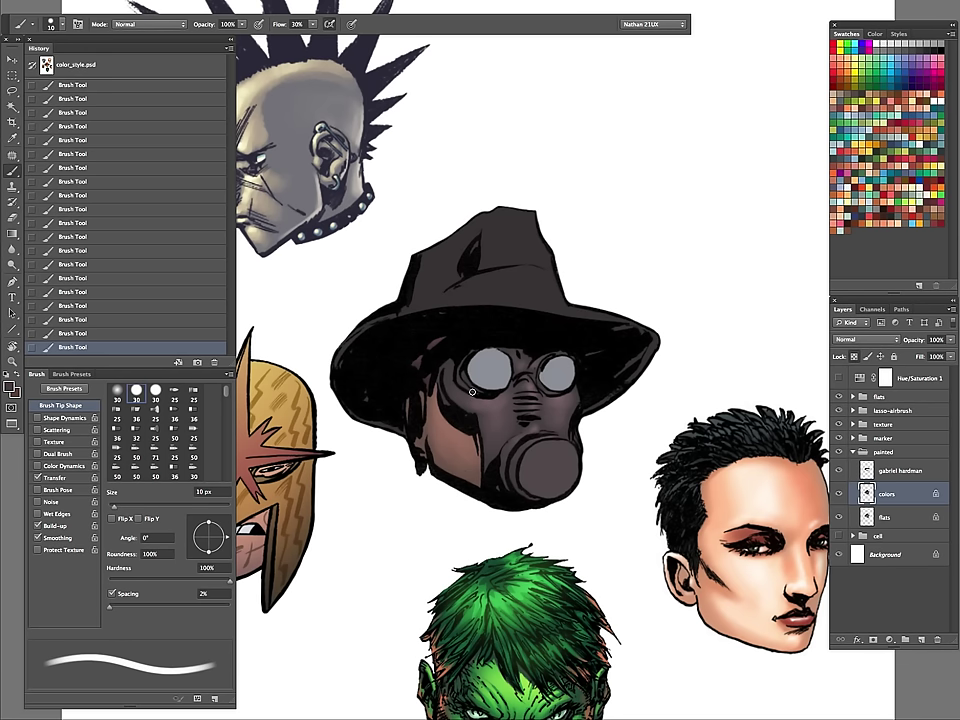
pyautogui.press(']')
pyautogui.press(']')
pyautogui.press(']')
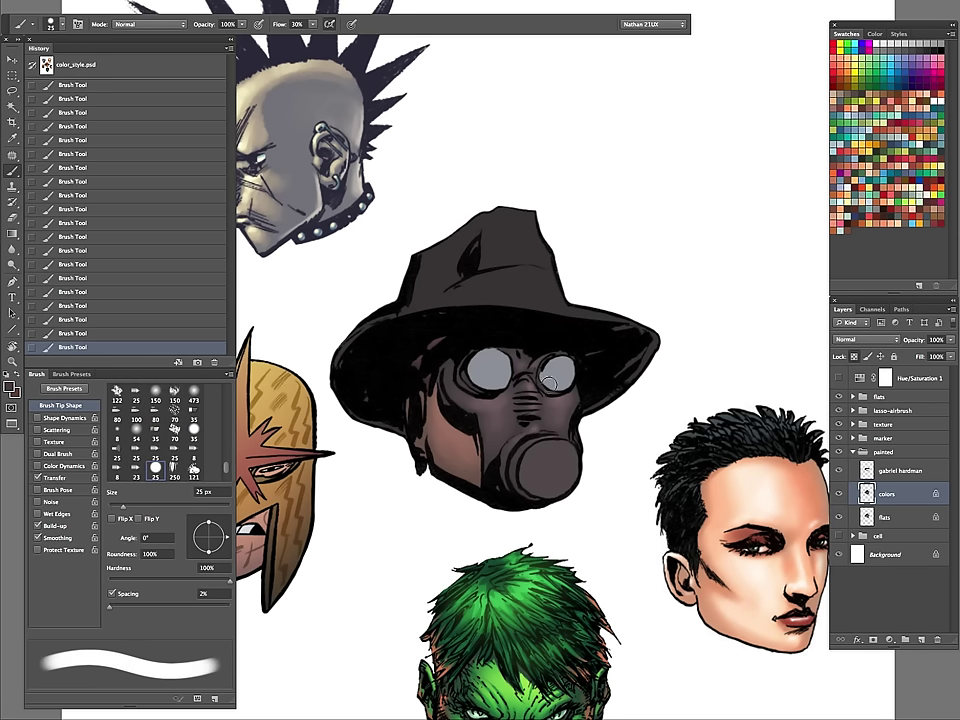
pyautogui.press('[')
pyautogui.press('[')
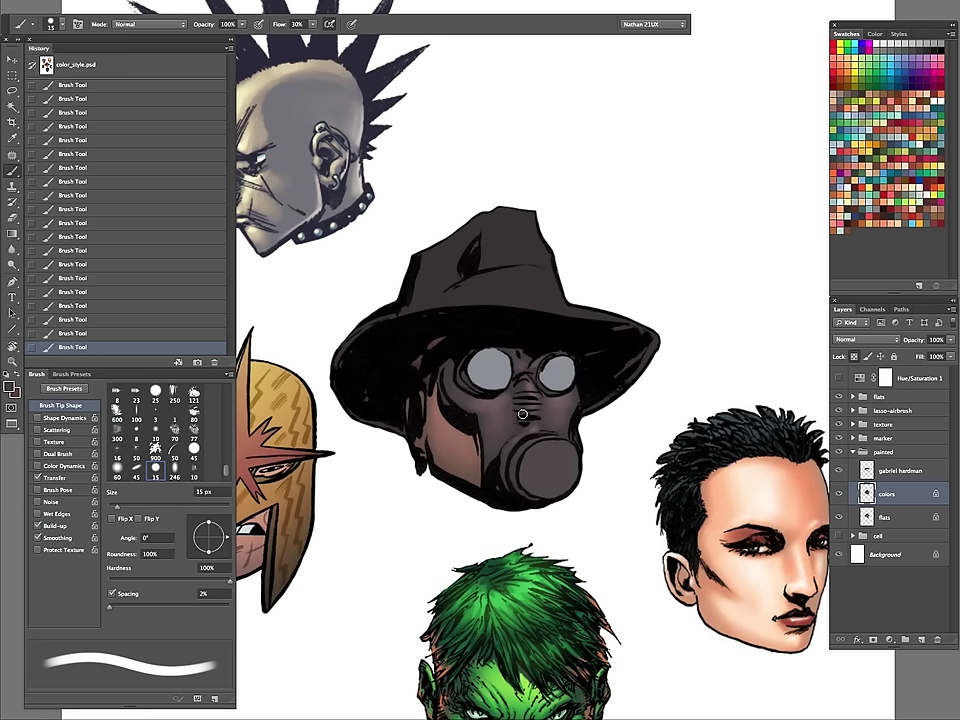
pyautogui.press('[')
pyautogui.press('[')
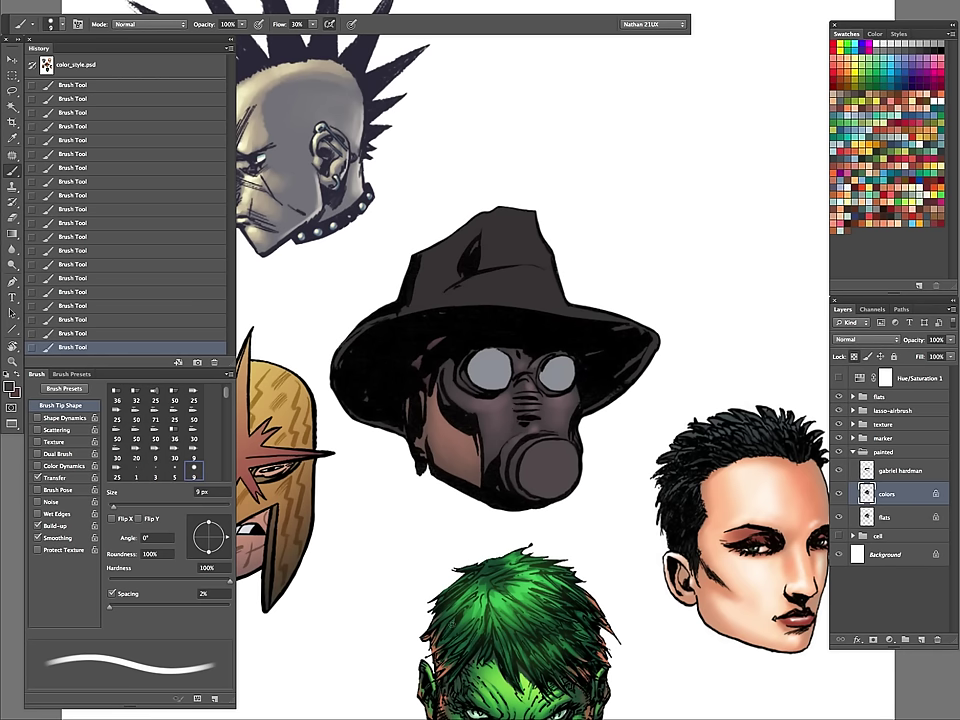
pyautogui.keyDown('alt'); pyautogui.click(511, 433); pyautogui.keyUp('alt')
# Replace the selection with the canister's front face, picked by Magic Wand on the flats layer, and return to the colors layer for brushing.
pyautogui.press('super+d')
pyautogui.press('w')
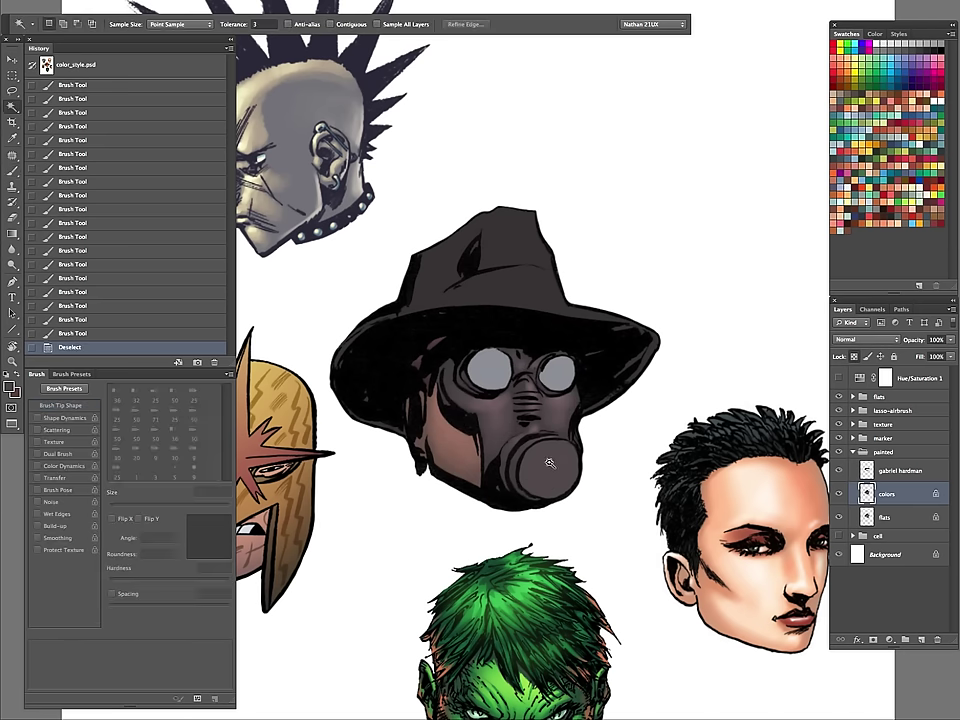
pyautogui.click(549, 463)
pyautogui.press('super+d')
pyautogui.click(902, 518)
pyautogui.click(559, 467)
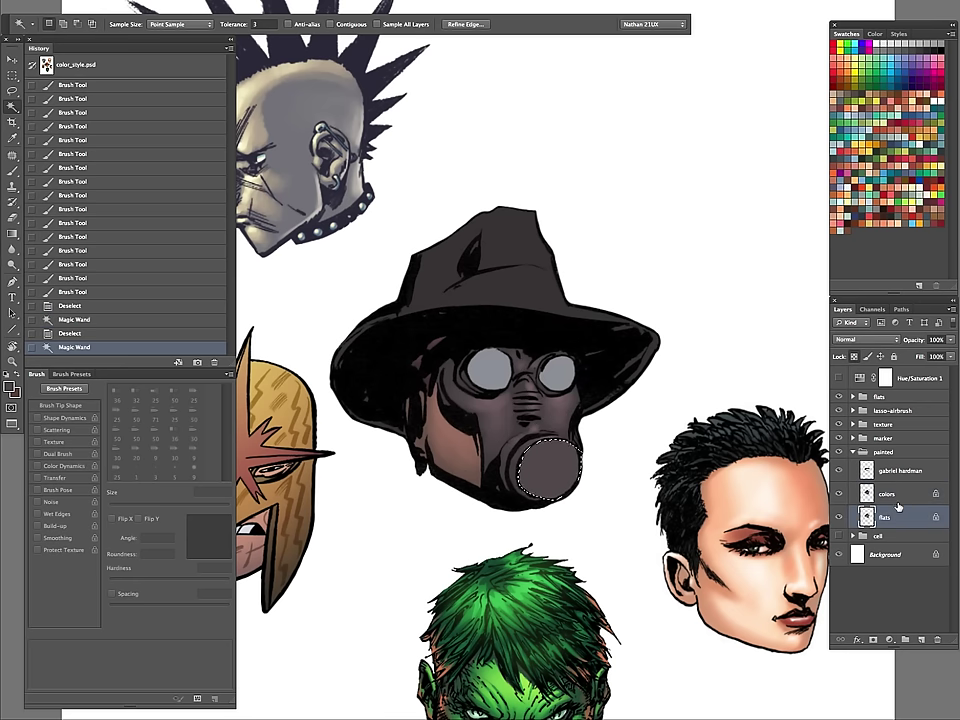
pyautogui.hotkey('alt', ']')
pyautogui.press('b')
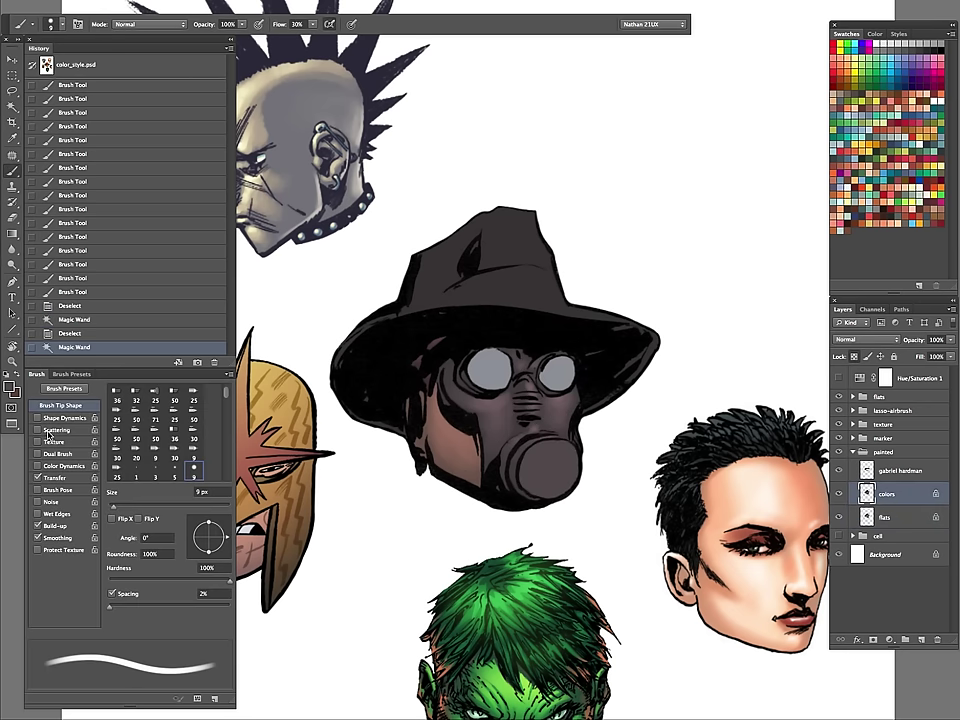
pyautogui.click(9, 386)
pyautogui.click(630, 276)
pyautogui.press('z')
pyautogui.moveTo(561, 443)
pyautogui.mouseDown()
pyautogui.moveTo(651, 420)
pyautogui.moveTo(593, 451)
pyautogui.moveTo(576, 441)
pyautogui.mouseUp()
pyautogui.hotkey('ctrl', 'b')
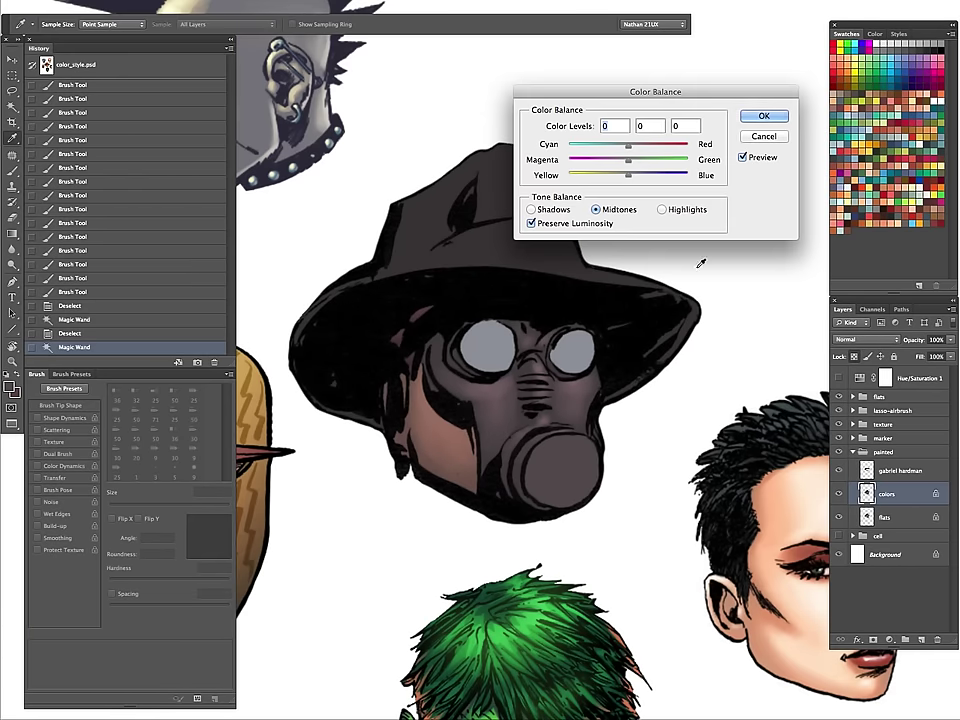
pyautogui.press('Escape')
pyautogui.press('b')
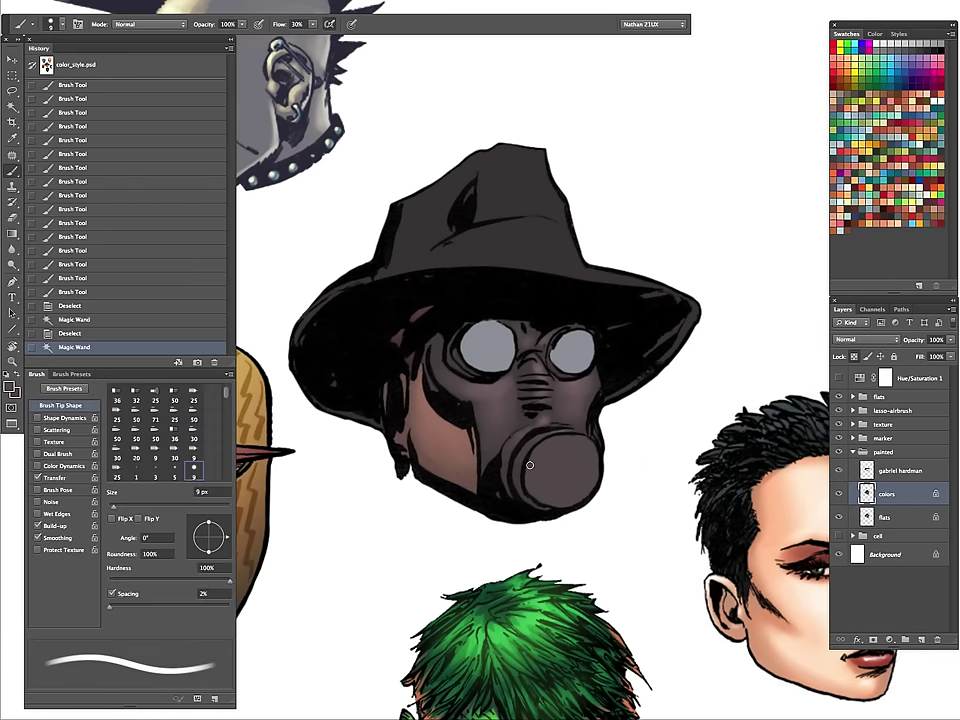
# Set the foreground color to #685a5d and try a 25 px stroke across the canister's front, undoing it.
pyautogui.click(7, 386)
pyautogui.moveTo(358, 388); pyautogui.dragTo(363, 373)
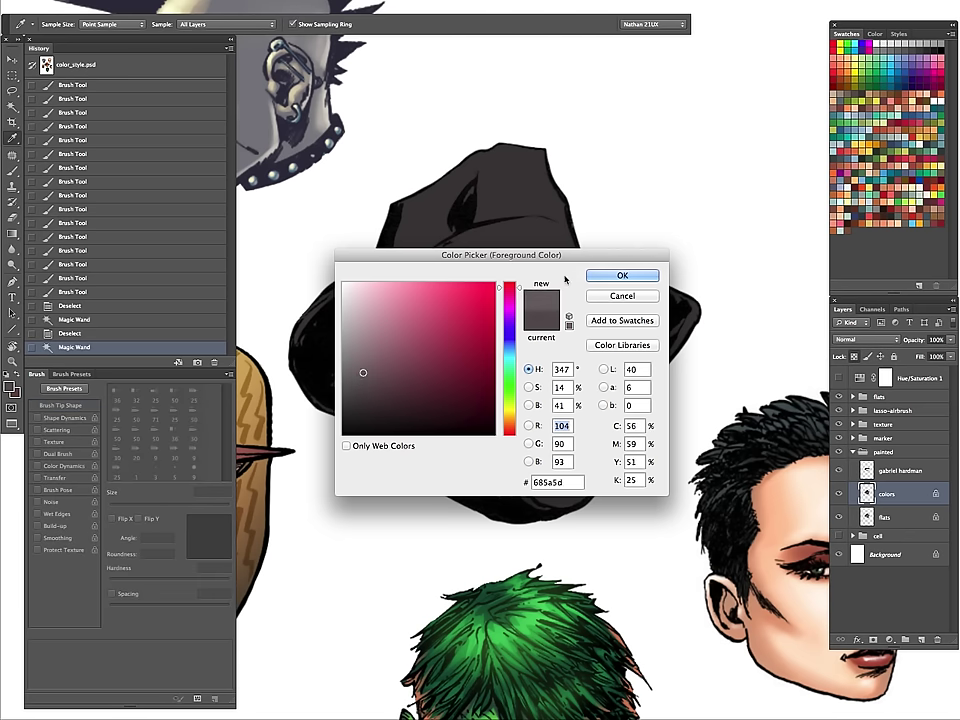
pyautogui.click(599, 276)
pyautogui.press(']')
pyautogui.press(']')
pyautogui.press(']')
pyautogui.press(']')
pyautogui.press(']')
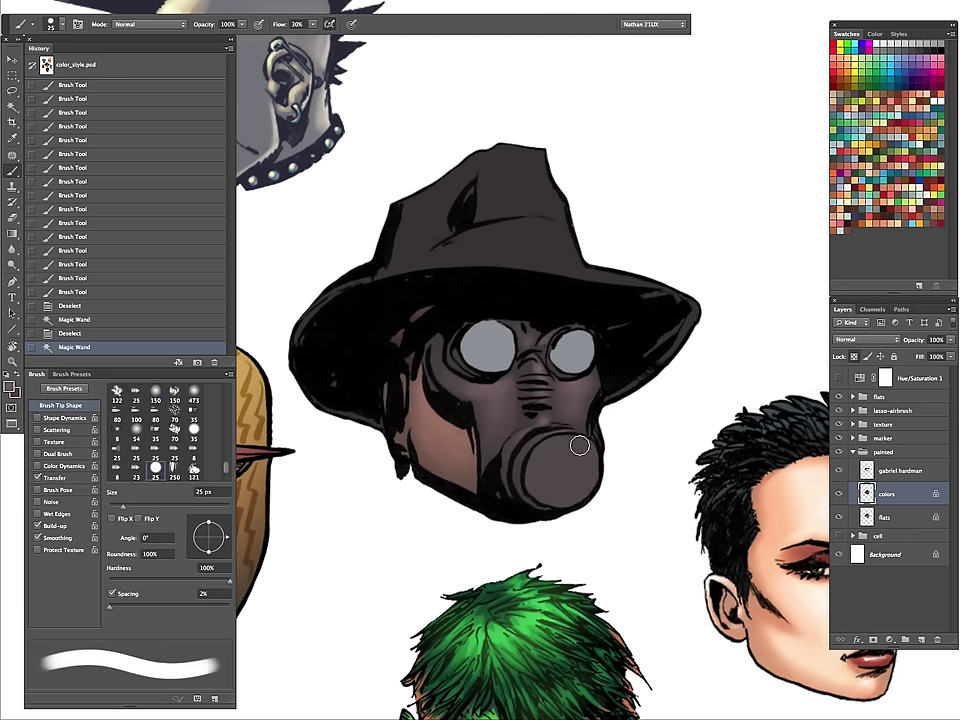
pyautogui.moveTo(594, 460)
pyautogui.mouseDown()
pyautogui.moveTo(624, 429)
pyautogui.moveTo(581, 468)
pyautogui.moveTo(557, 446)
pyautogui.mouseUp()
pyautogui.hotkey('ctrl', 'z')
# Lower the brush flow to 1% and build up soft light on the canister's front at 60 and 45 px.
pyautogui.press('0')
pyautogui.press('1')
pyautogui.press(']')
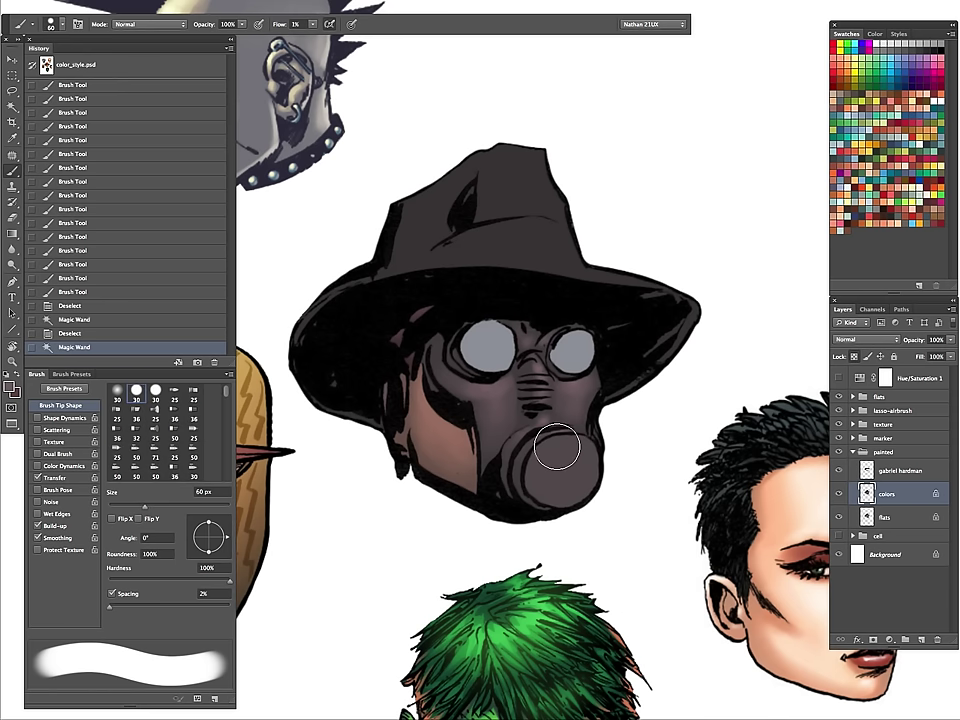
pyautogui.moveTo(574, 463); pyautogui.dragTo(551, 486)
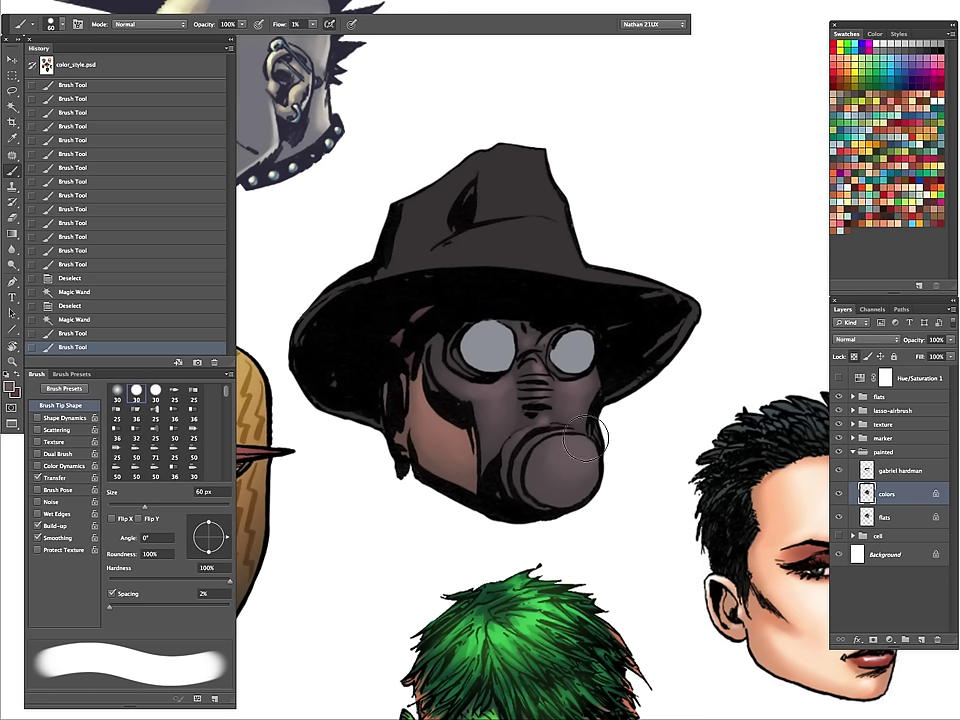
pyautogui.moveTo(588, 440)
pyautogui.mouseDown()
pyautogui.moveTo(578, 472)
pyautogui.moveTo(564, 454)
pyautogui.moveTo(595, 452)
pyautogui.moveTo(580, 470)
pyautogui.moveTo(592, 468)
pyautogui.moveTo(580, 452)
pyautogui.moveTo(546, 454)
pyautogui.moveTo(596, 460)
pyautogui.moveTo(566, 438)
pyautogui.moveTo(596, 452)
pyautogui.mouseUp()
pyautogui.press('[')
pyautogui.press('[')
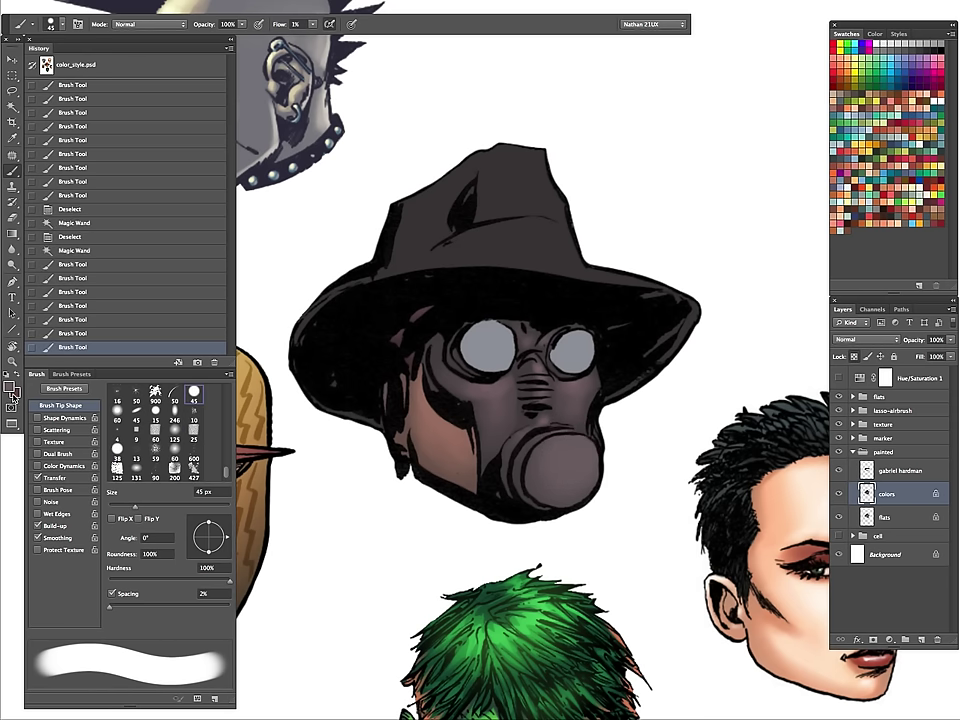
# Choose a brighter mauve-gray foreground color and brush the canister front's far side with a 40 px brush.
pyautogui.click(11, 391)
pyautogui.moveTo(365, 373); pyautogui.dragTo(371, 358)
pyautogui.click(609, 279)
pyautogui.press('[')
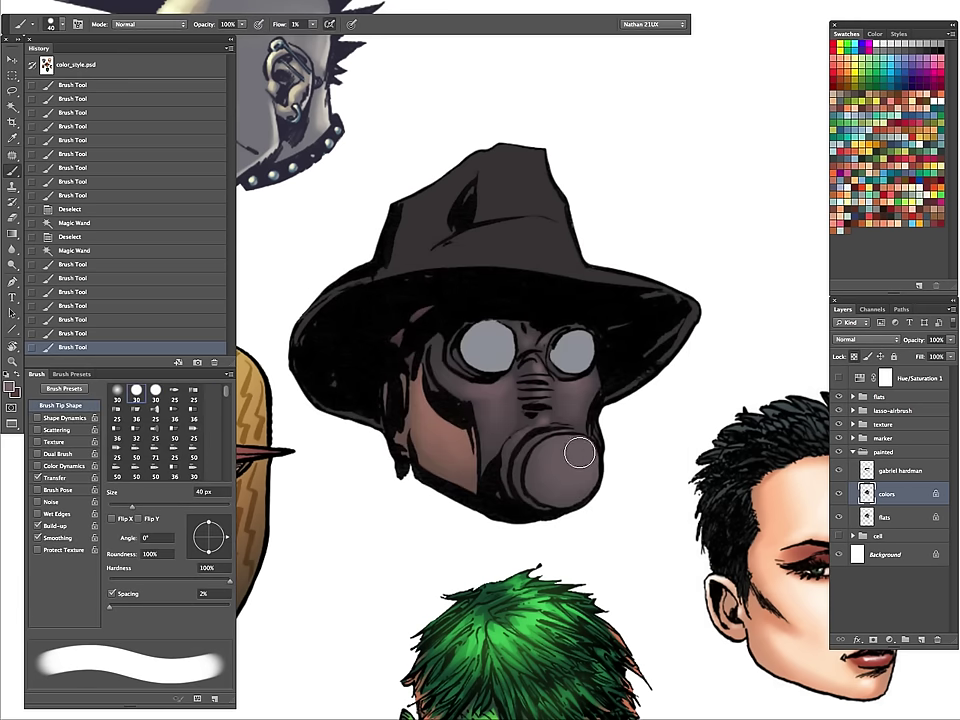
pyautogui.moveTo(579, 453)
pyautogui.mouseDown()
pyautogui.moveTo(549, 470)
pyautogui.moveTo(584, 441)
pyautogui.moveTo(582, 491)
pyautogui.mouseUp()
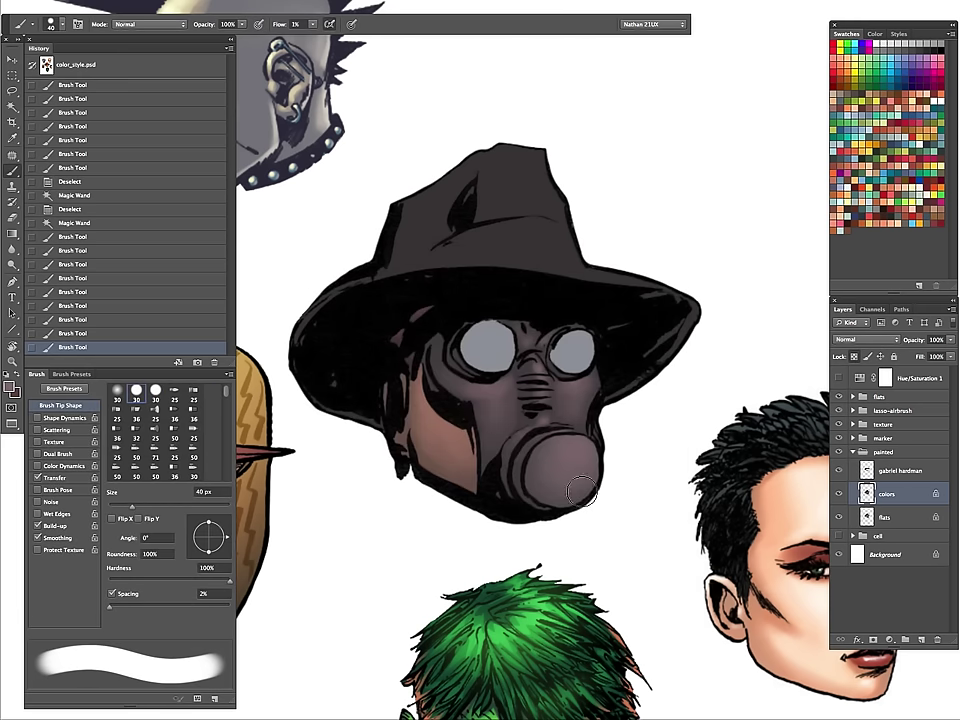
# Set the foreground color to #8c6f76 and brush a brighter highlight on the canister's front with a smaller brush.
pyautogui.click(9, 385)
pyautogui.click(377, 341)
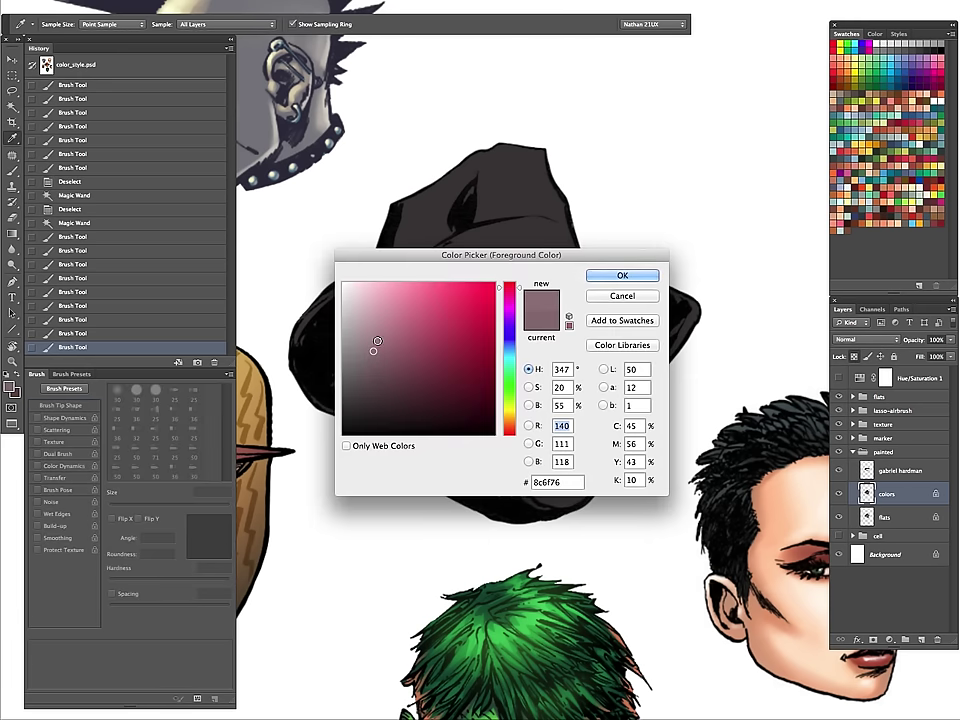
pyautogui.click(630, 274)
pyautogui.press('[')
pyautogui.moveTo(588, 455); pyautogui.dragTo(564, 458)
# Try thin 8 px highlight strokes along the canister front's lower edge and undo them.
pyautogui.press('[')
pyautogui.press('[')
pyautogui.press('[')
pyautogui.press('[')
pyautogui.press('[')
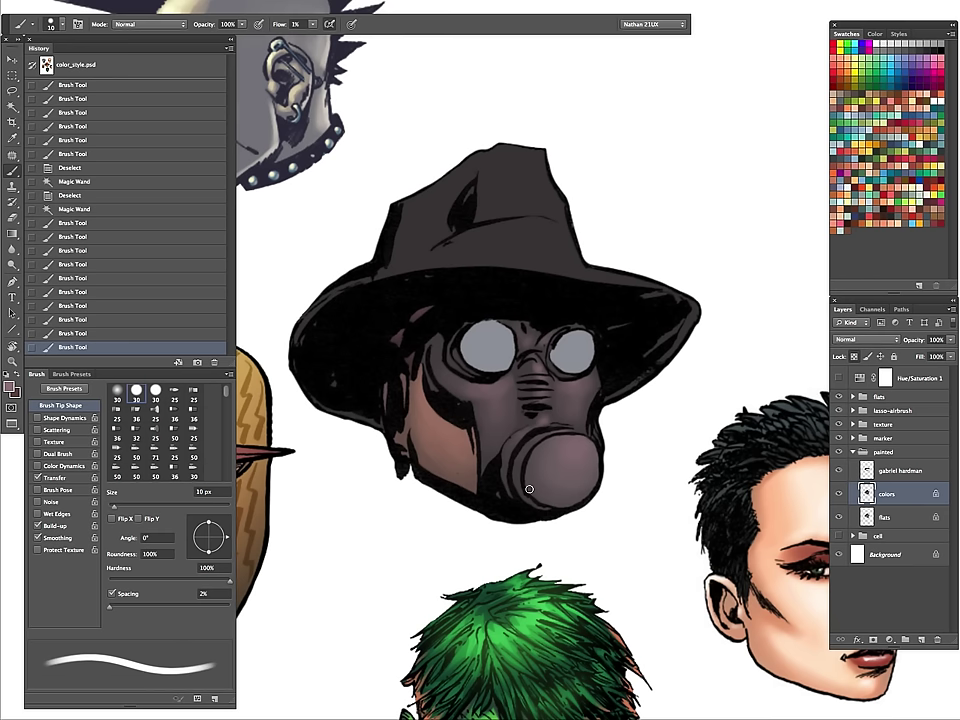
pyautogui.press('[')
pyautogui.press('[')
pyautogui.moveTo(535, 499); pyautogui.dragTo(552, 508)
pyautogui.moveTo(538, 501); pyautogui.dragTo(558, 510)
pyautogui.press('alt+super+z')
pyautogui.press('alt+super+z')
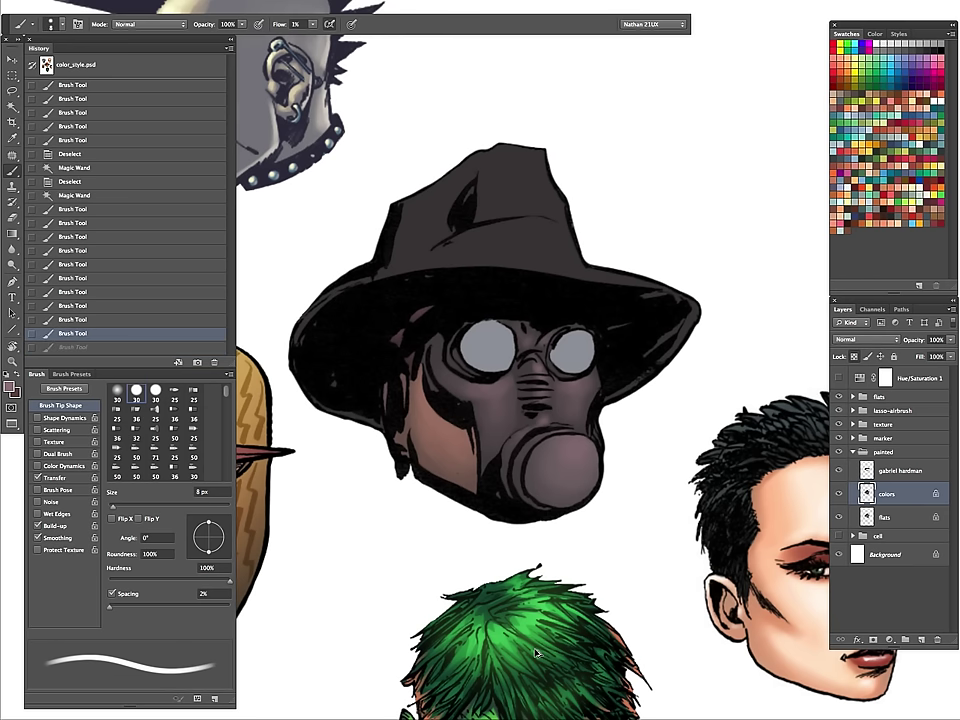
# Select both goggle lenses with the Magic Wand, hide the selection edges and return to the Brush tool.
pyautogui.press('super+d')
pyautogui.press('w')
pyautogui.click(490, 347)
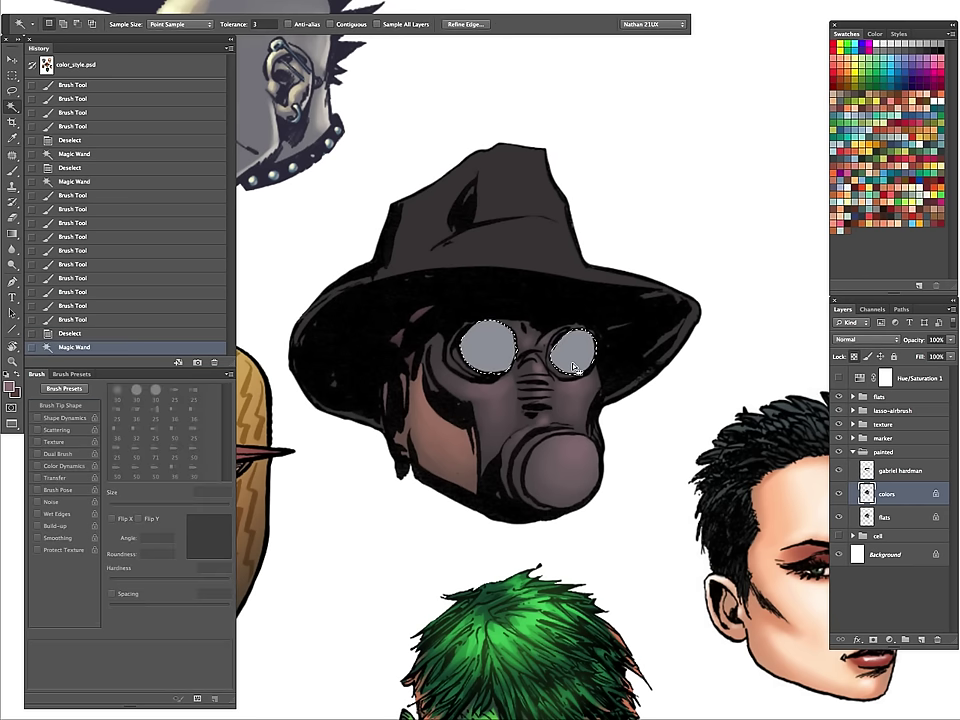
pyautogui.press('super+h')
pyautogui.press('b')
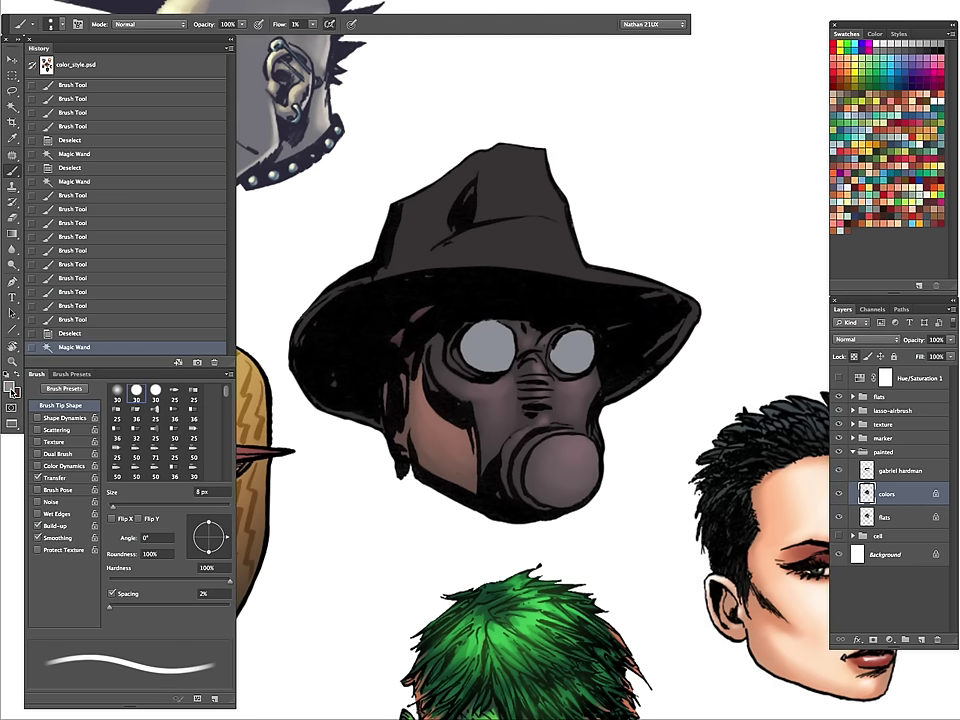
# Choose a foreground color lighter than the lens gray #8e9299 and brush soft light onto both lenses at 35 px.
pyautogui.click(11, 388)
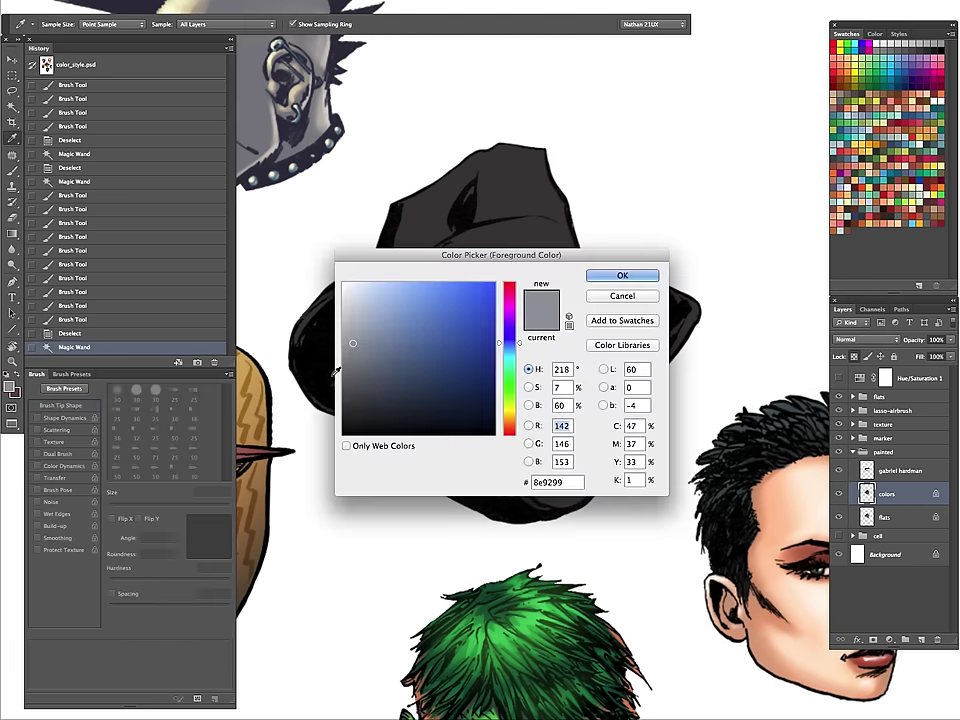
pyautogui.moveTo(354, 341); pyautogui.dragTo(360, 326)
pyautogui.click(622, 277)
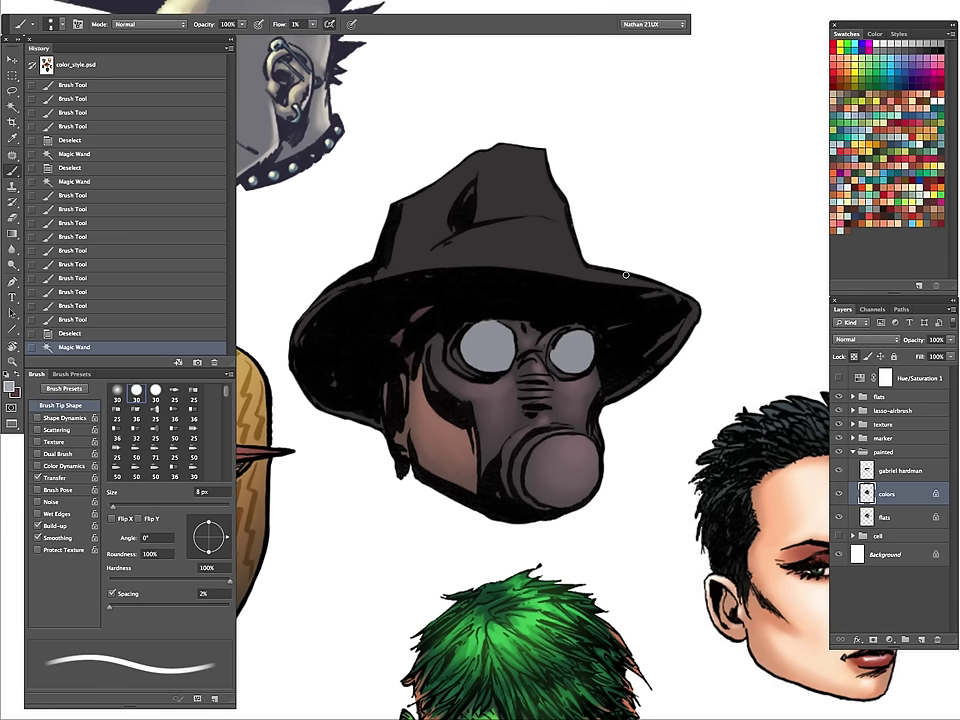
pyautogui.press(']')
pyautogui.press(']')
pyautogui.press(']')
pyautogui.press(']')
pyautogui.press(']')
pyautogui.press(']')
pyautogui.press(']')
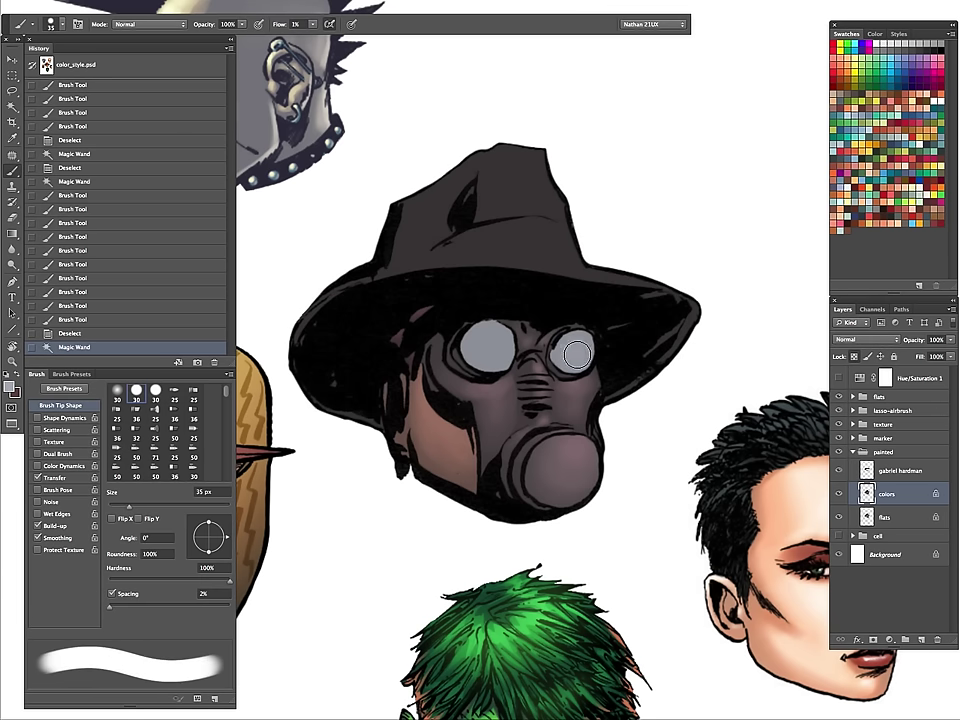
pyautogui.moveTo(581, 342)
pyautogui.mouseDown()
pyautogui.moveTo(588, 328)
pyautogui.moveTo(575, 352)
pyautogui.moveTo(590, 325)
pyautogui.mouseUp()
pyautogui.moveTo(489, 333); pyautogui.dragTo(497, 350)
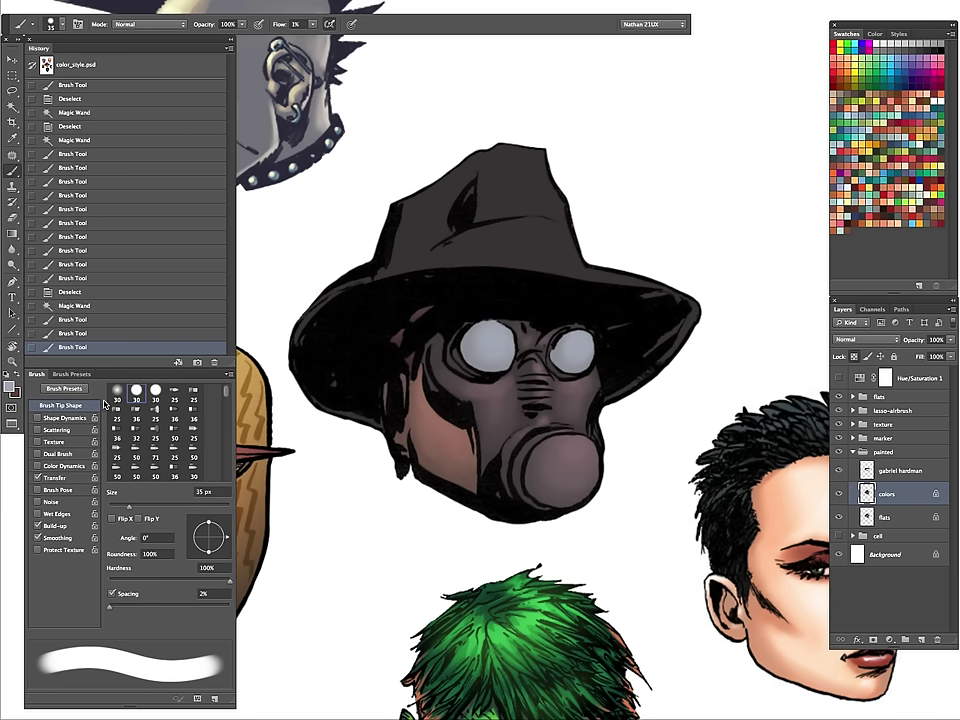
# Choose a lighter blue-gray foreground color and brighten both lenses with a 25 px brush.
pyautogui.click(12, 388)
pyautogui.moveTo(361, 326); pyautogui.dragTo(368, 299)
pyautogui.click(622, 275)
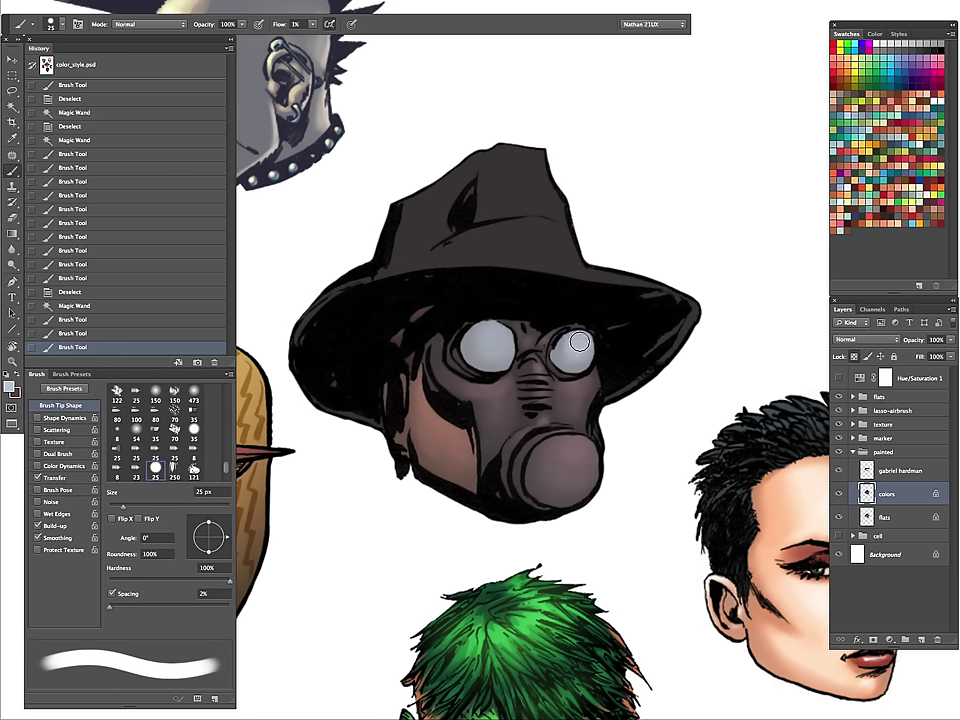
pyautogui.moveTo(579, 339); pyautogui.dragTo(610, 338)
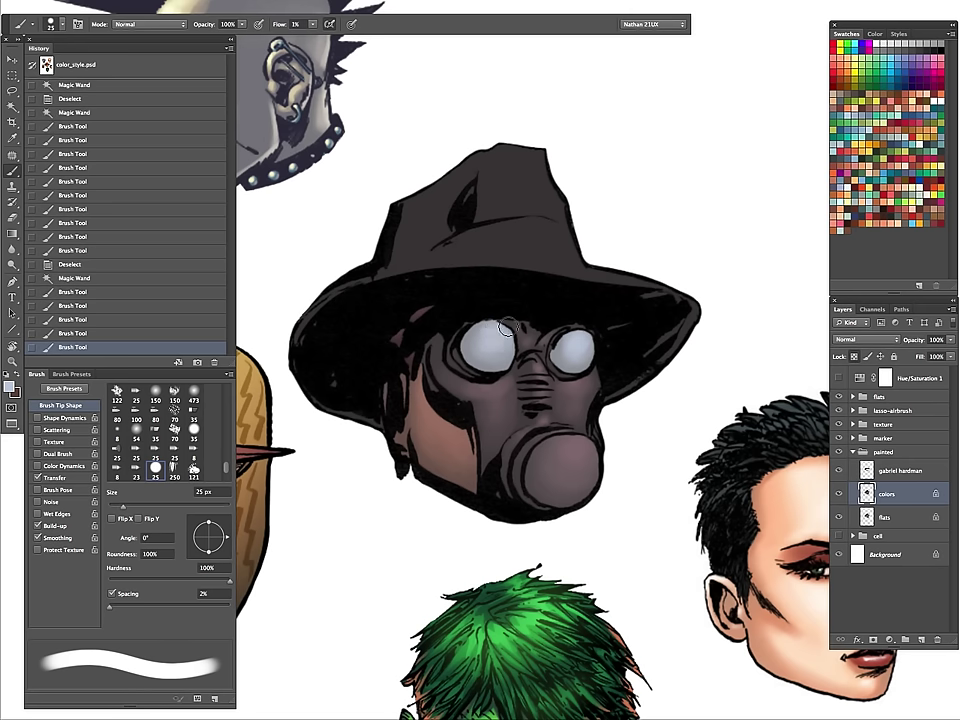
pyautogui.moveTo(490, 336); pyautogui.dragTo(500, 337)
pyautogui.moveTo(562, 357); pyautogui.dragTo(590, 352)
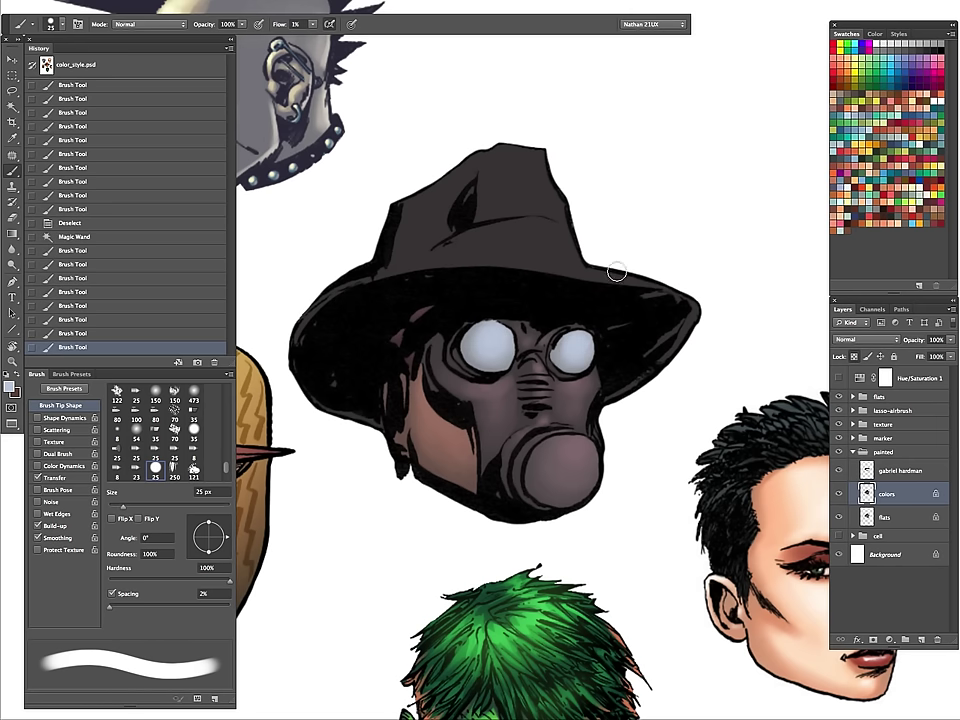
# Set the foreground color to #d6e1f3 and brush highlights on both lenses with a 20 px brush.
pyautogui.click(10, 387)
pyautogui.moveTo(366, 302); pyautogui.dragTo(360, 289)
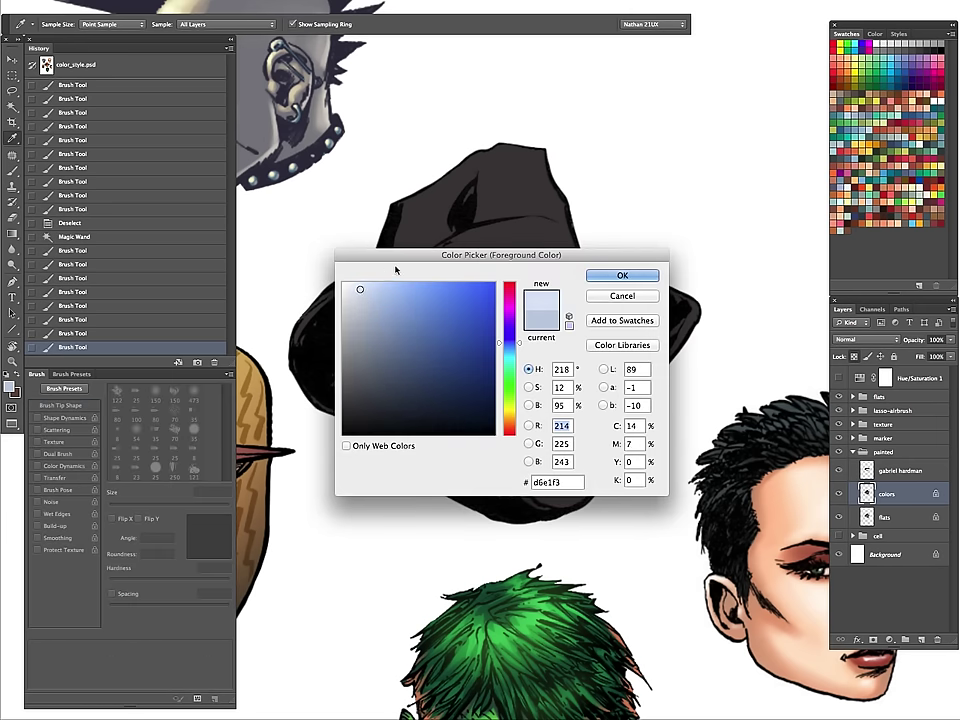
pyautogui.click(622, 275)
pyautogui.press('[')
pyautogui.moveTo(581, 339); pyautogui.dragTo(584, 336)
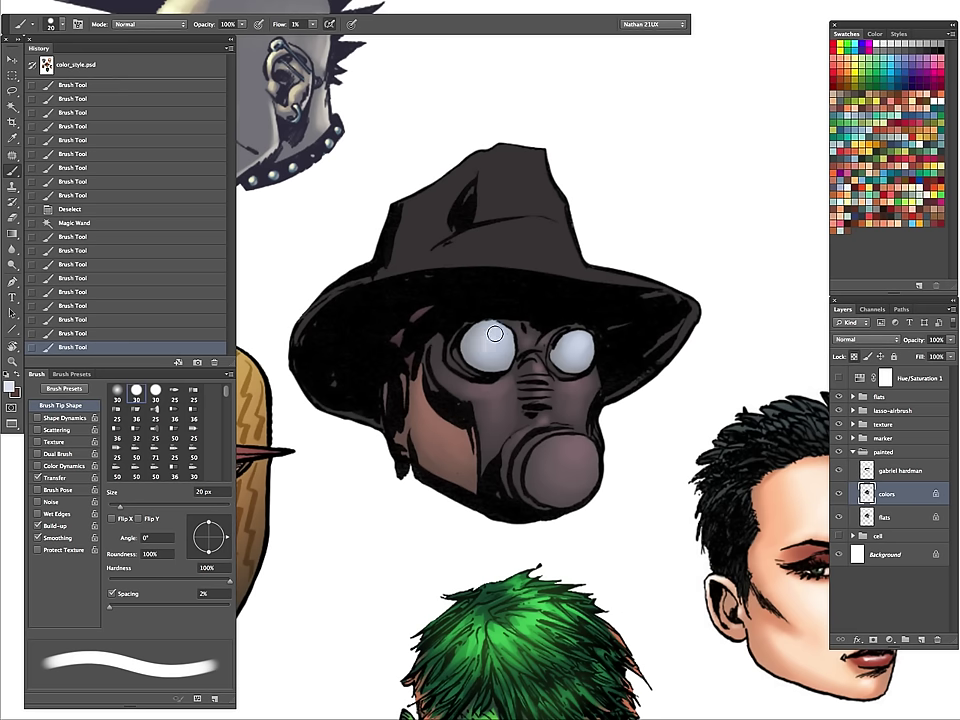
pyautogui.moveTo(495, 333); pyautogui.dragTo(503, 314)
pyautogui.moveTo(567, 349); pyautogui.dragTo(575, 345)
# Raise the brush flow to 2% and strengthen the pale blue light on the lenses at 25 to 30 px.
pyautogui.press(']')
pyautogui.press(']')
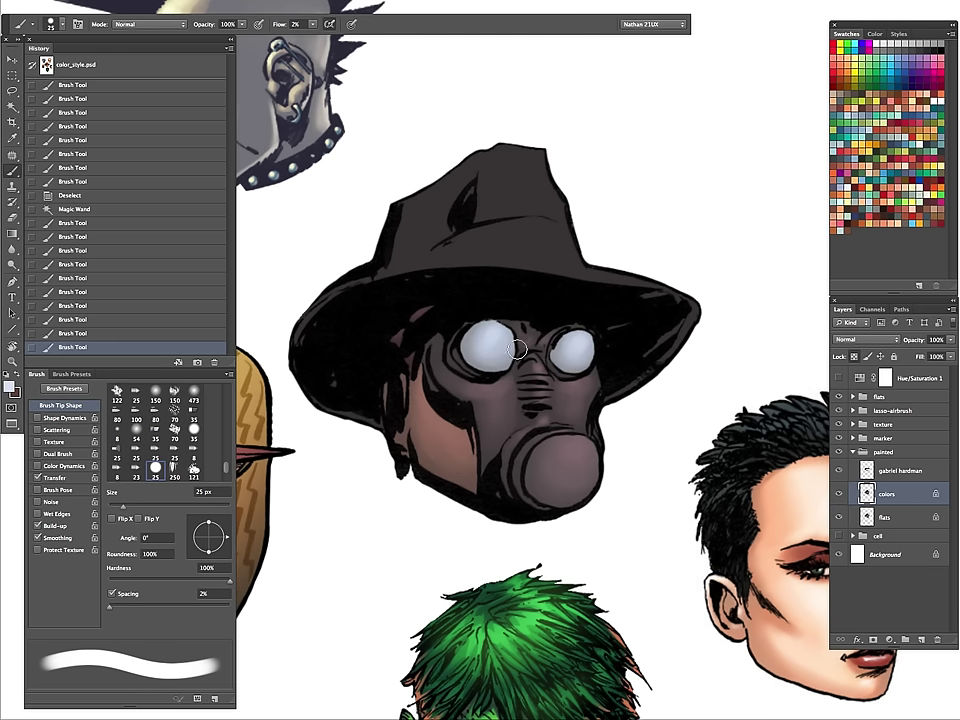
pyautogui.press('[')
pyautogui.press('[')
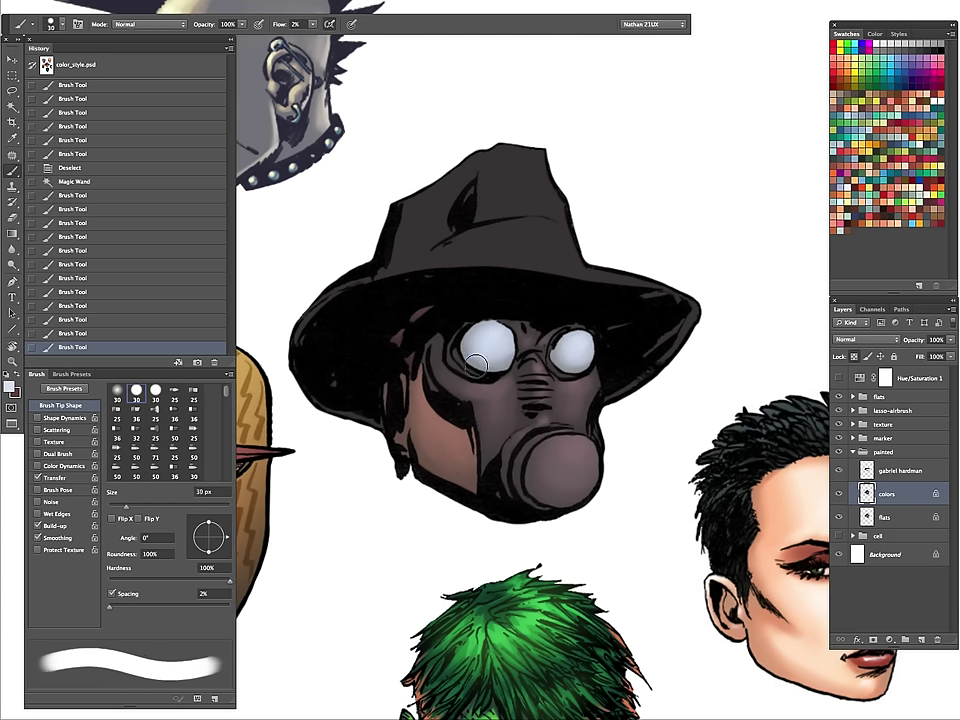
# Select the hat by its flat color with the Magic Wand and set the foreground color to #483e40, starting from the hat's sampled gray.
pyautogui.press('super+d')
pyautogui.press('w')
pyautogui.click(599, 300)
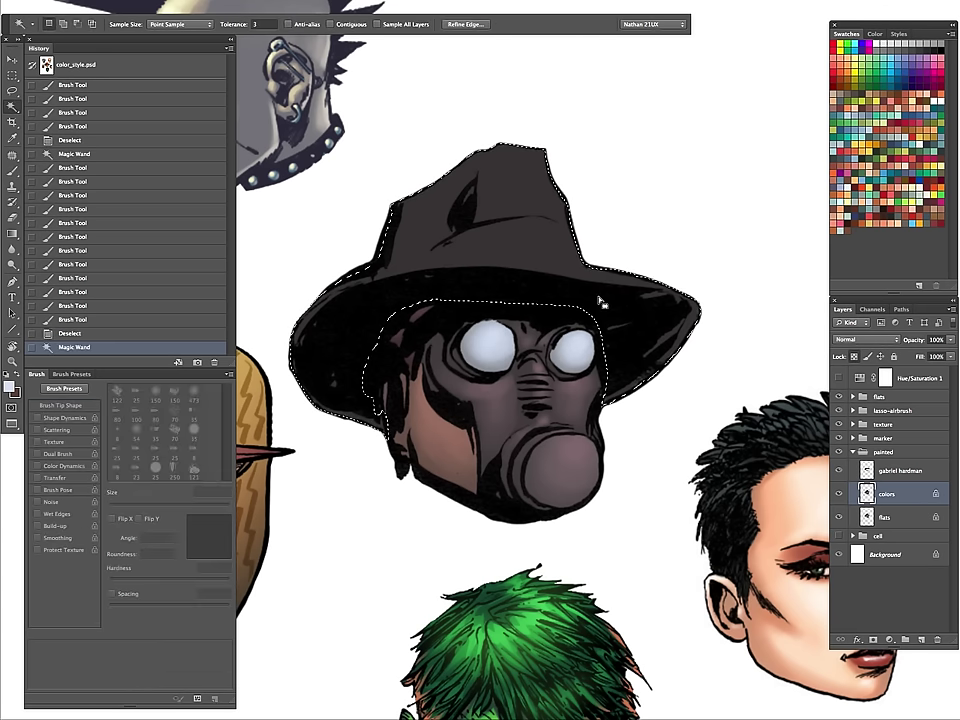
pyautogui.press('super+h')
pyautogui.press('b')
pyautogui.keyDown('alt'); pyautogui.click(547, 246); pyautogui.keyUp('alt')
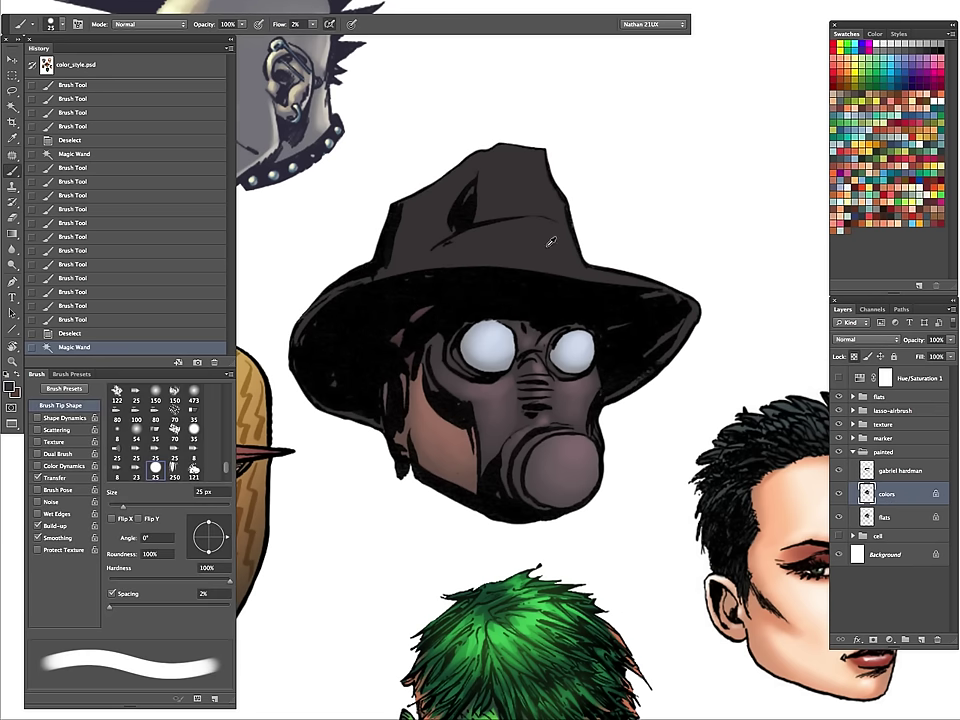
pyautogui.click(9, 384)
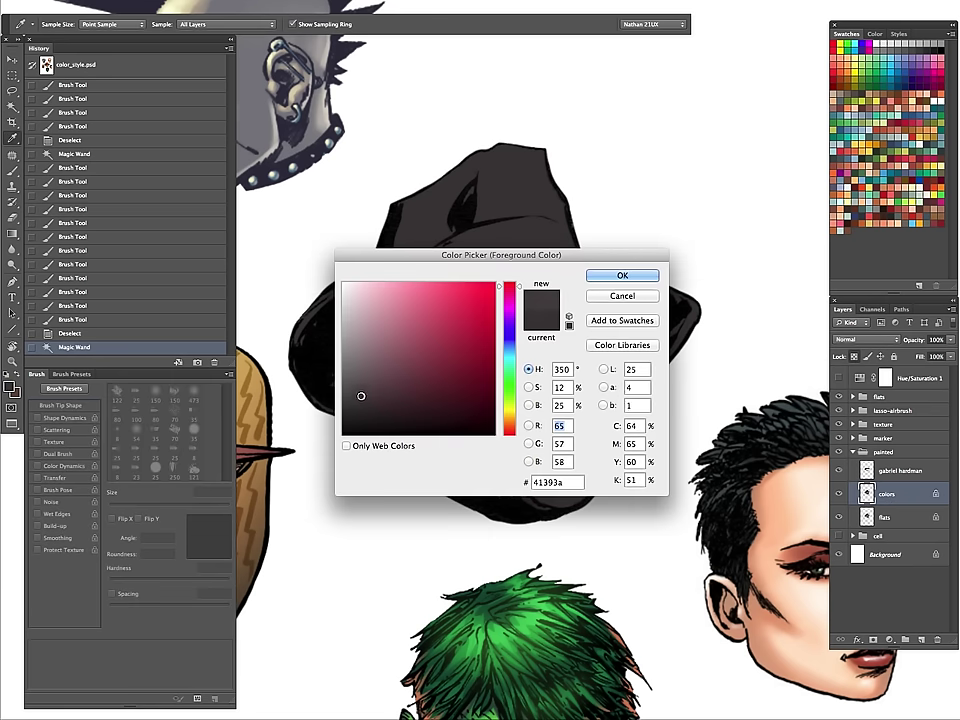
pyautogui.click(601, 276)
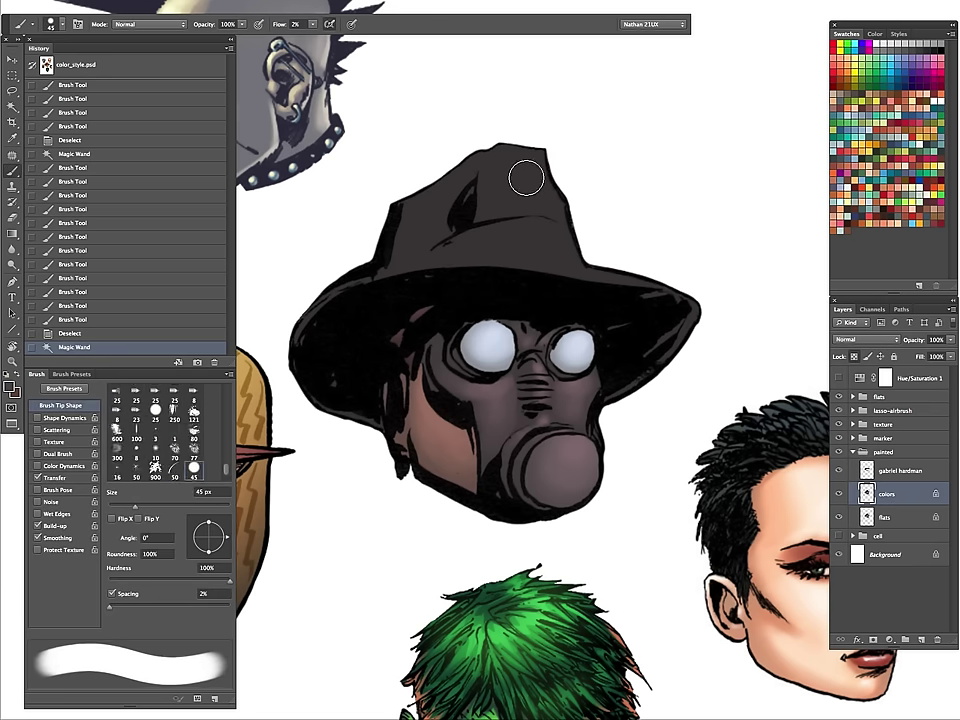
# Brush soft light onto the front of the hat's crown, starting with a 45 px brush.
pyautogui.moveTo(514, 150)
pyautogui.mouseDown()
pyautogui.moveTo(531, 213)
pyautogui.moveTo(518, 240)
pyautogui.moveTo(509, 140)
pyautogui.moveTo(516, 207)
pyautogui.moveTo(504, 174)
pyautogui.moveTo(500, 246)
pyautogui.moveTo(481, 263)
pyautogui.moveTo(528, 227)
pyautogui.moveTo(541, 251)
pyautogui.moveTo(577, 276)
pyautogui.moveTo(554, 260)
pyautogui.moveTo(511, 266)
pyautogui.moveTo(501, 178)
pyautogui.mouseUp()
pyautogui.press('[')
pyautogui.press('[')
pyautogui.moveTo(501, 178)
pyautogui.mouseDown()
pyautogui.moveTo(487, 283)
pyautogui.moveTo(486, 260)
pyautogui.mouseUp()
pyautogui.moveTo(486, 260); pyautogui.dragTo(545, 270)
# Brush light down the crown's edge to where it meets the brim with a 30 px brush.
pyautogui.press('[')
pyautogui.press('[')
pyautogui.press('[')
pyautogui.press('[')
pyautogui.press('[')
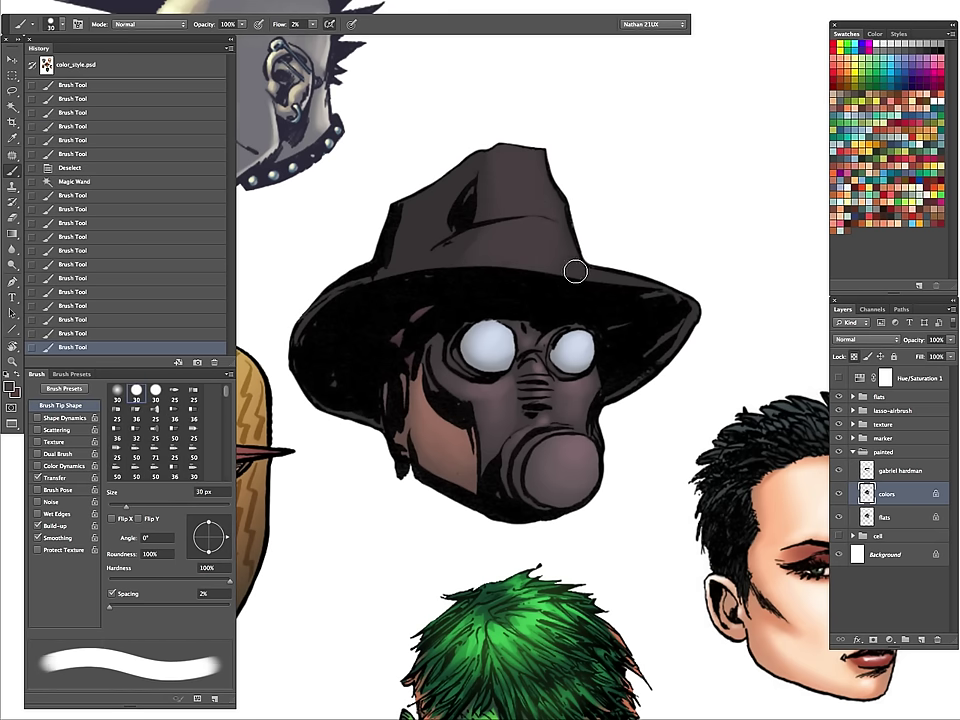
pyautogui.moveTo(563, 223); pyautogui.dragTo(590, 280)
# Brush light along the brim's upper edge at 9 px and across the brim's side at 25 px.
pyautogui.press('[')
pyautogui.press('[')
pyautogui.press('[')
pyautogui.press('[')
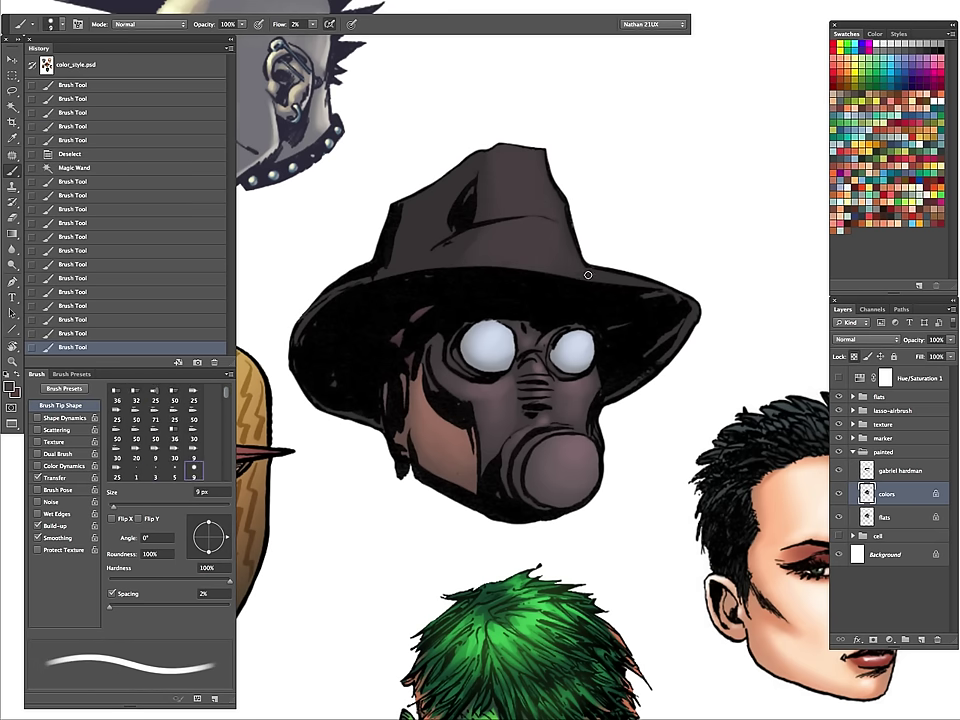
pyautogui.moveTo(665, 288); pyautogui.dragTo(640, 280)
pyautogui.press(']')
pyautogui.press(']')
pyautogui.press(']')
pyautogui.press(']')
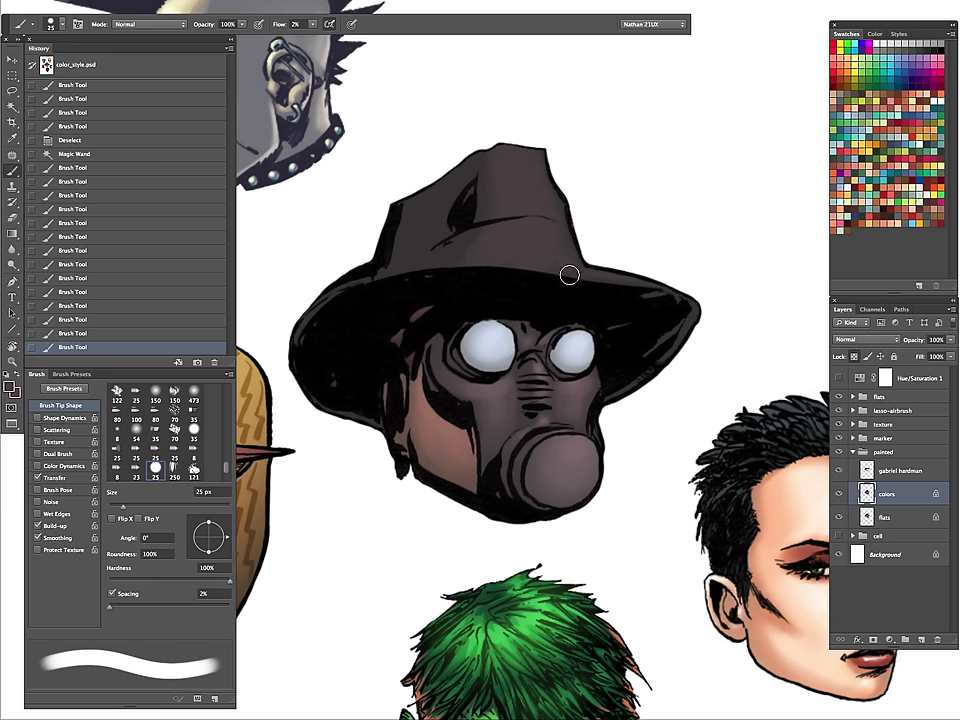
pyautogui.moveTo(568, 274)
pyautogui.mouseDown()
pyautogui.moveTo(570, 257)
pyautogui.moveTo(582, 268)
pyautogui.moveTo(690, 285)
pyautogui.moveTo(651, 351)
pyautogui.mouseUp()
# Brush the same gray light onto the shaded side of the crown, from the peak down to the brim.
pyautogui.press(',')
pyautogui.press(',')
pyautogui.press(',')
pyautogui.press(']')
pyautogui.press(']')
pyautogui.press(']')
pyautogui.moveTo(493, 167)
pyautogui.mouseDown()
pyautogui.moveTo(493, 233)
pyautogui.moveTo(493, 160)
pyautogui.moveTo(455, 183)
pyautogui.moveTo(441, 249)
pyautogui.moveTo(462, 173)
pyautogui.moveTo(477, 156)
pyautogui.moveTo(392, 273)
pyautogui.mouseUp()
pyautogui.press(']')
pyautogui.press(']')
pyautogui.press(']')
pyautogui.press(',')
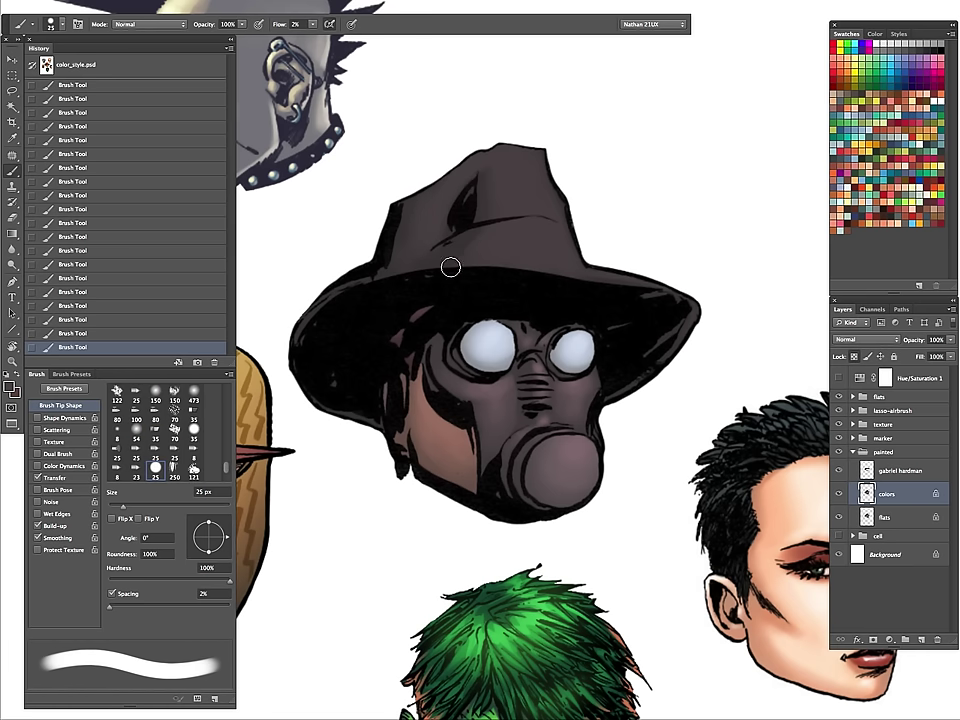
# Set the foreground color to #5b4e50 and brush lighter tone onto the front of the crown with a 30 to 50 px brush.
pyautogui.click(10, 386)
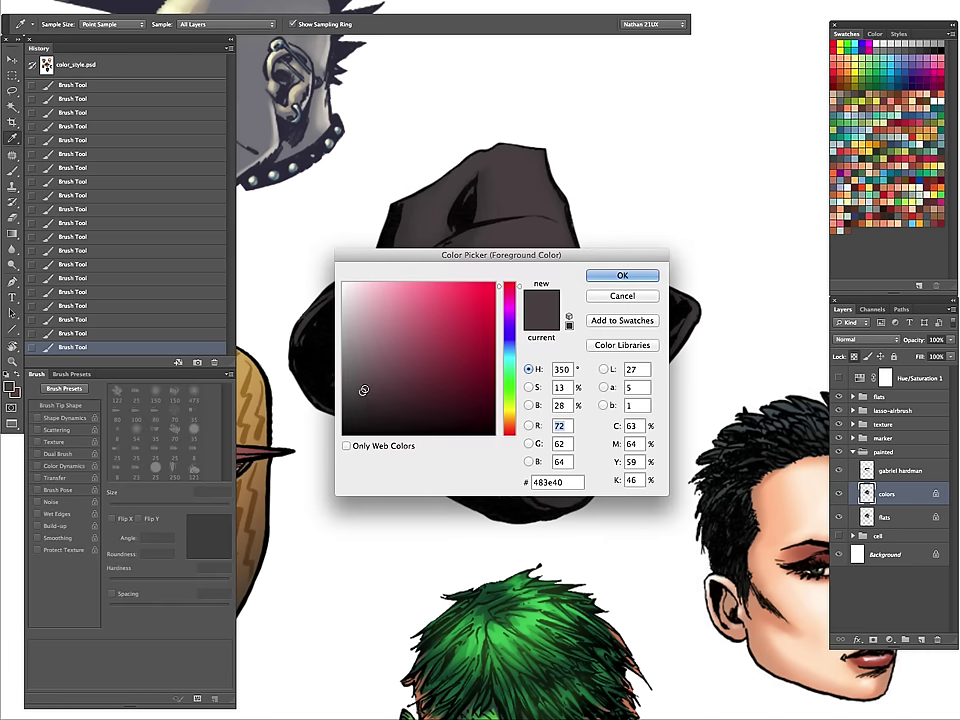
pyautogui.click(365, 380)
pyautogui.click(621, 274)
pyautogui.press(']')
pyautogui.press(']')
pyautogui.press(']')
pyautogui.press(']')
pyautogui.press(']')
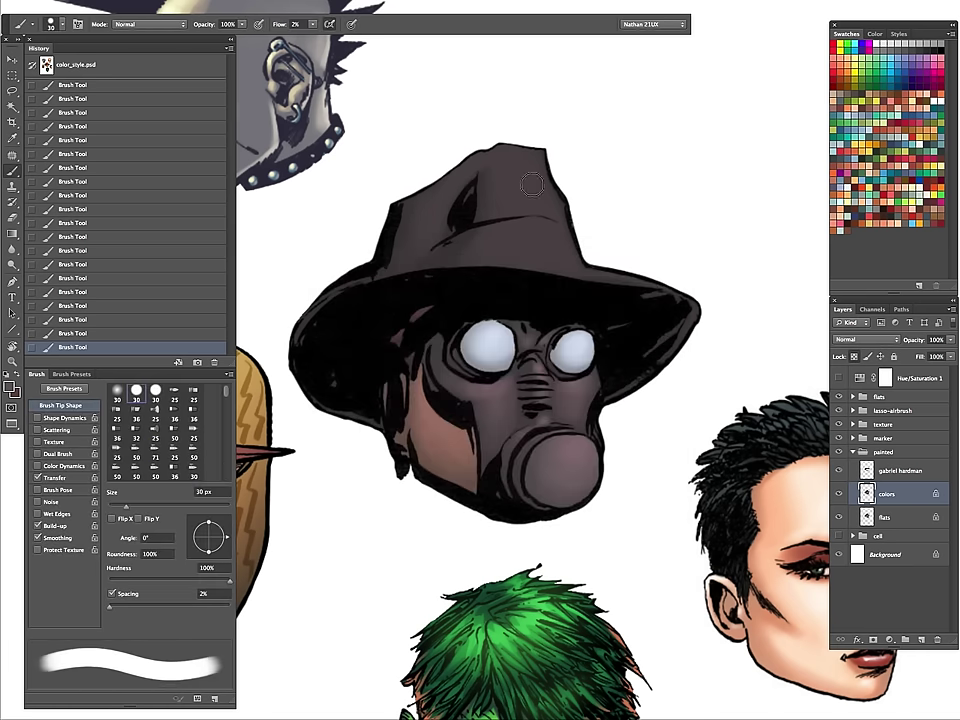
pyautogui.moveTo(512, 141)
pyautogui.mouseDown()
pyautogui.moveTo(535, 218)
pyautogui.moveTo(493, 238)
pyautogui.moveTo(540, 212)
pyautogui.moveTo(527, 178)
pyautogui.moveTo(511, 233)
pyautogui.mouseUp()
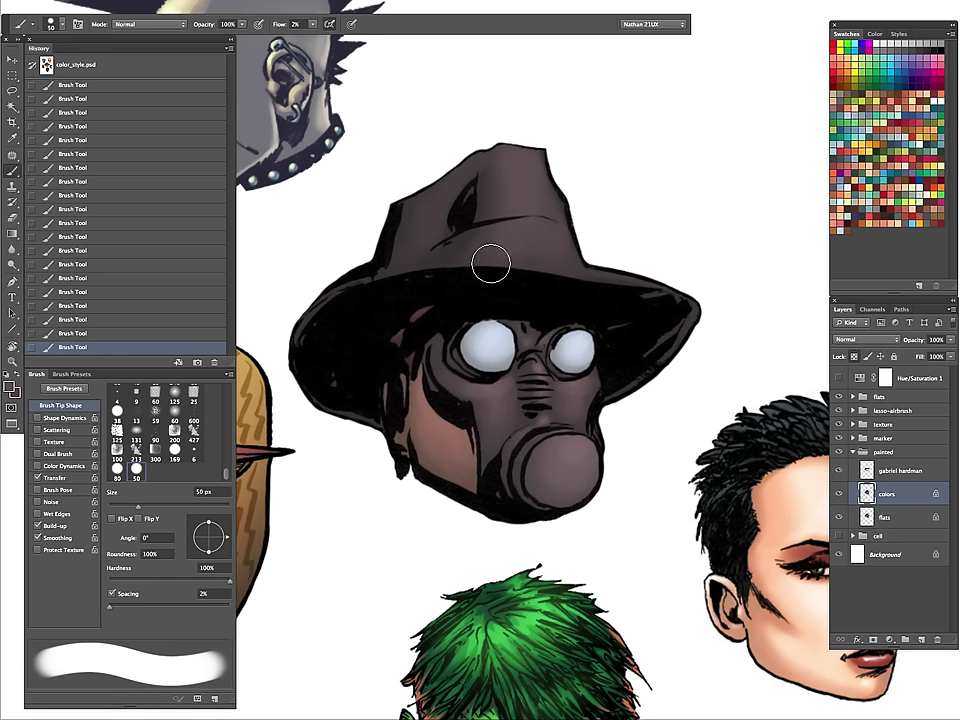
# Build up the #5b4e50 light on the crown and along the brim's base, reducing the brush from 50 to 9 px.
pyautogui.press(',')
pyautogui.press(',')
pyautogui.press(',')
pyautogui.press(',')
pyautogui.press(',')
pyautogui.press(',')
pyautogui.press(',')
pyautogui.press(',')
pyautogui.press(',')
pyautogui.press(',')
pyautogui.press(',')
pyautogui.press(',')
pyautogui.press('[')
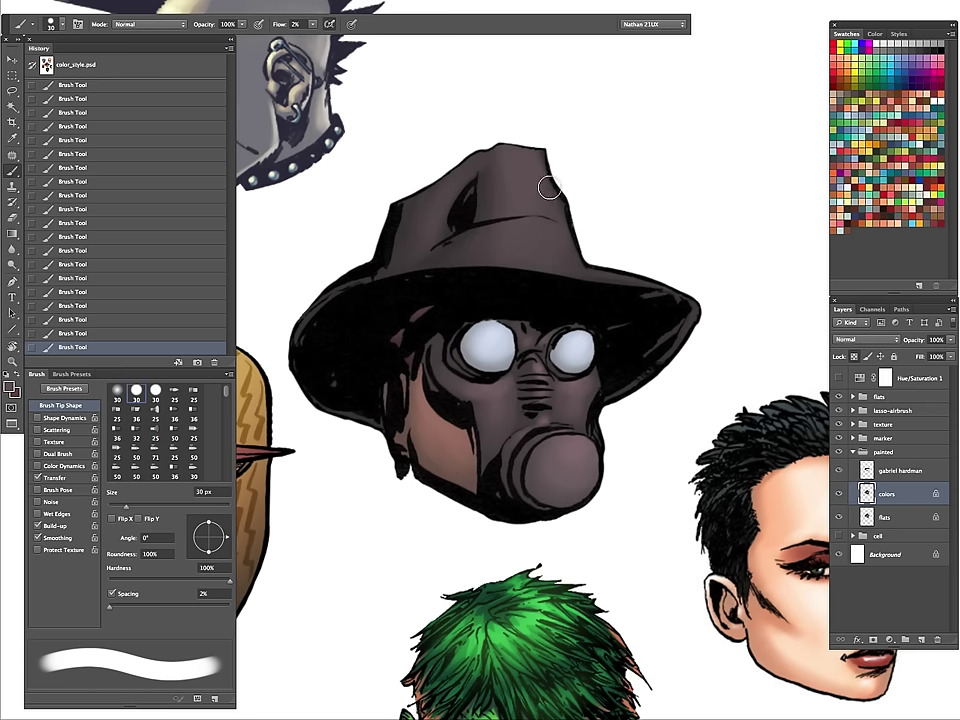
pyautogui.press(',')
pyautogui.press(',')
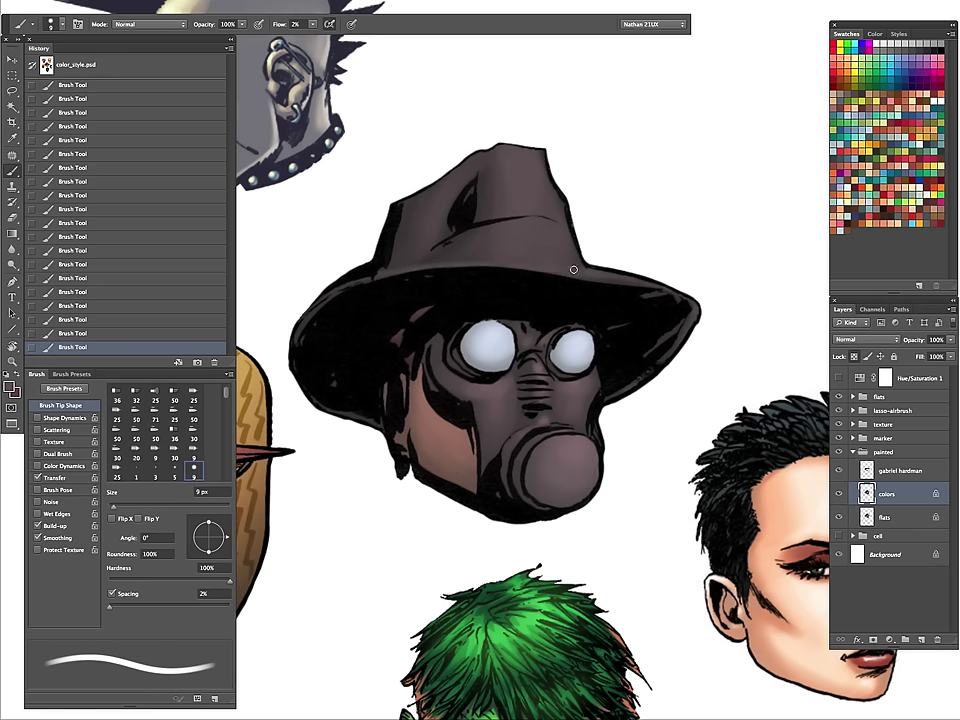
# Choose a lighter, slightly redder foreground color and brush highlights along the hat brim at 10 px.
pyautogui.click(10, 387)
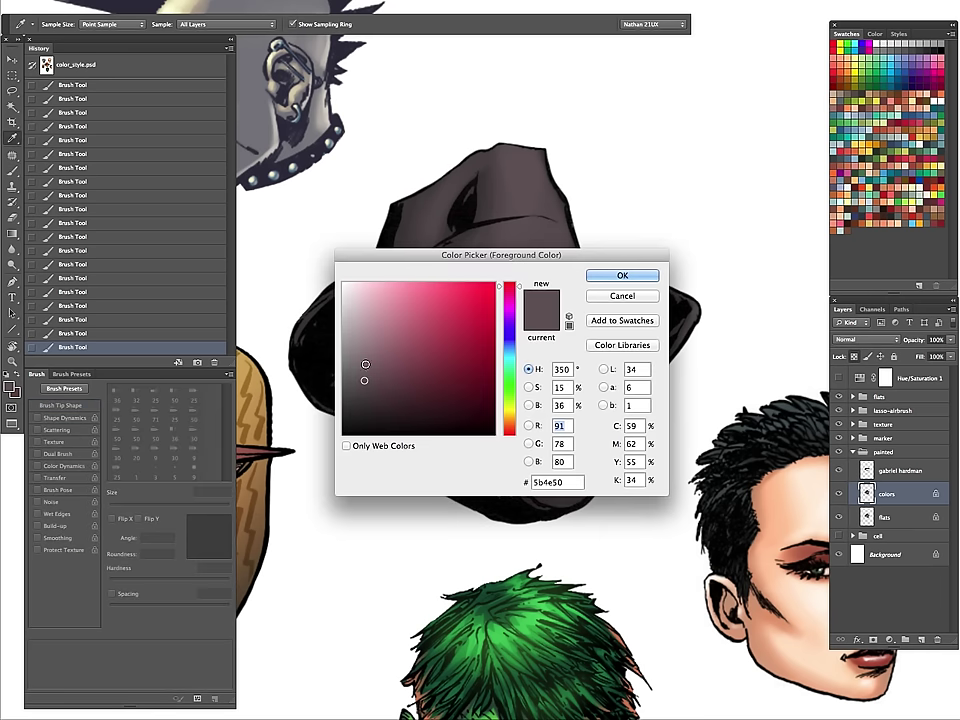
pyautogui.moveTo(365, 369); pyautogui.dragTo(375, 366)
pyautogui.click(622, 275)
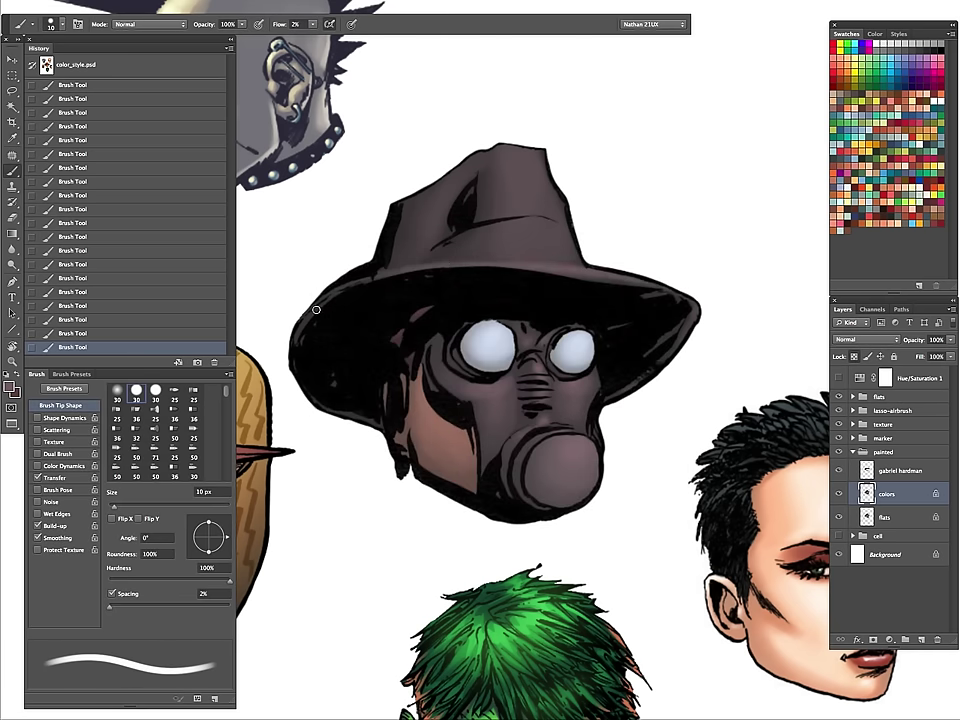
# Brush the lighter reddish tone onto the crown at 50 px, then refine it around the creases at 20 px.
pyautogui.press(']')
pyautogui.press(']')
pyautogui.press(']')
pyautogui.press(']')
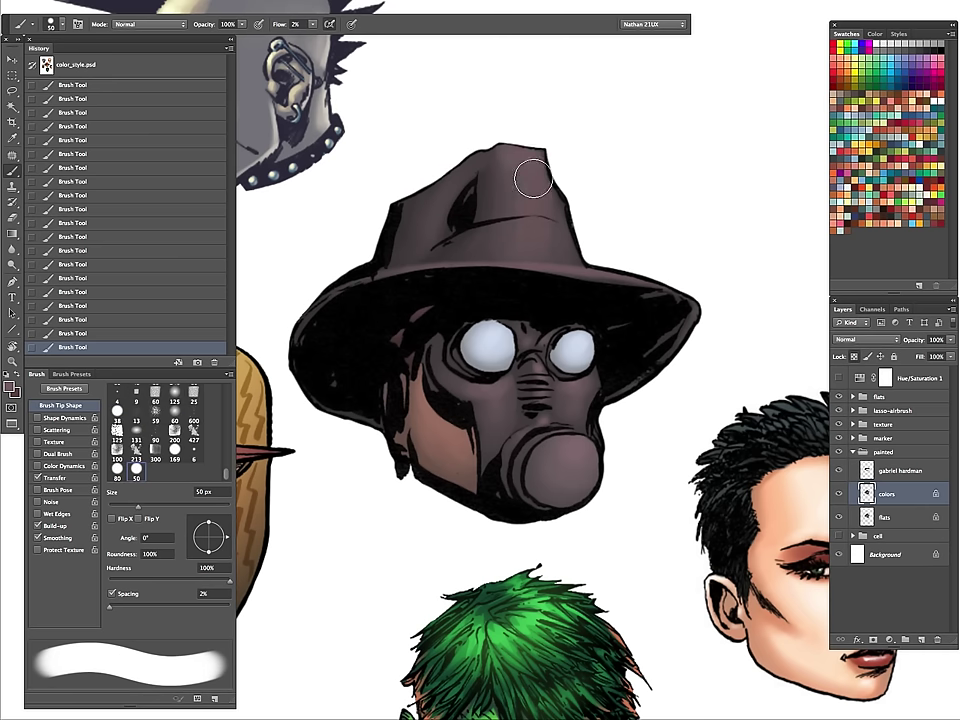
pyautogui.press('[')
pyautogui.press('[')
pyautogui.press('[')
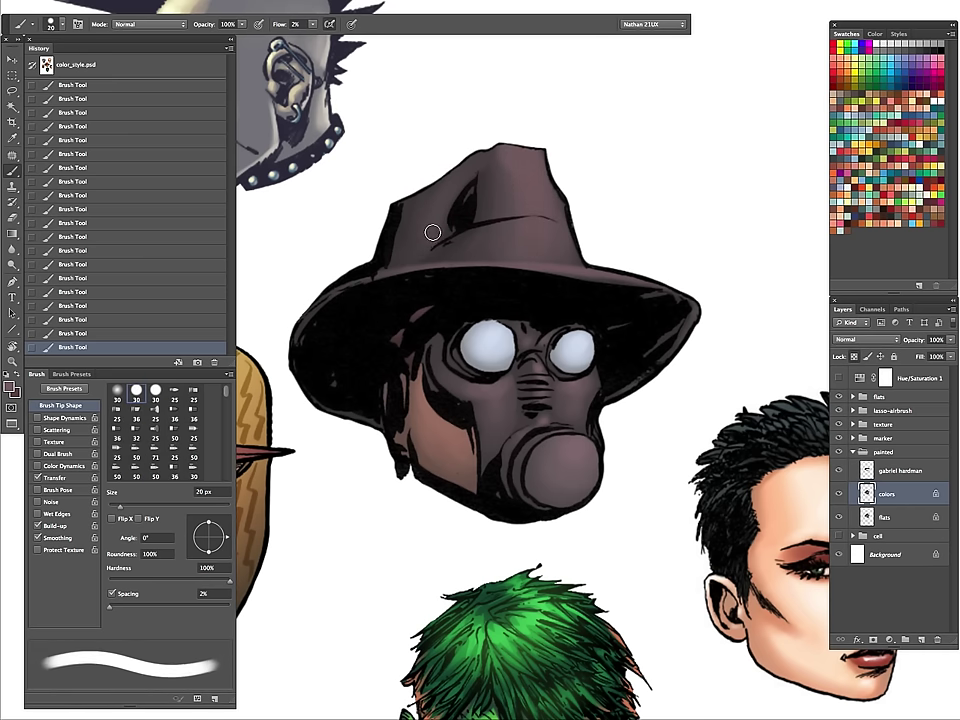
# Strengthen the reddish light on the hat at 35 px and refine the line where crown meets brim at 9 px.
pyautogui.press('[')
pyautogui.press(']')
pyautogui.press(']')
pyautogui.press(']')
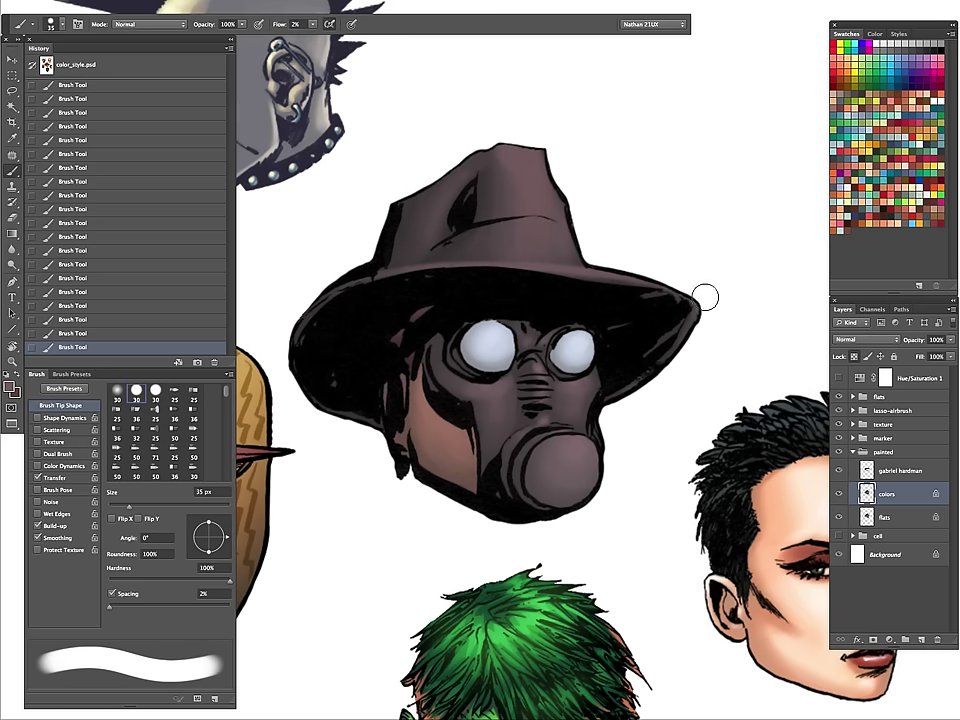
pyautogui.press('[')
pyautogui.press('[')
pyautogui.press('[')
pyautogui.press('[')
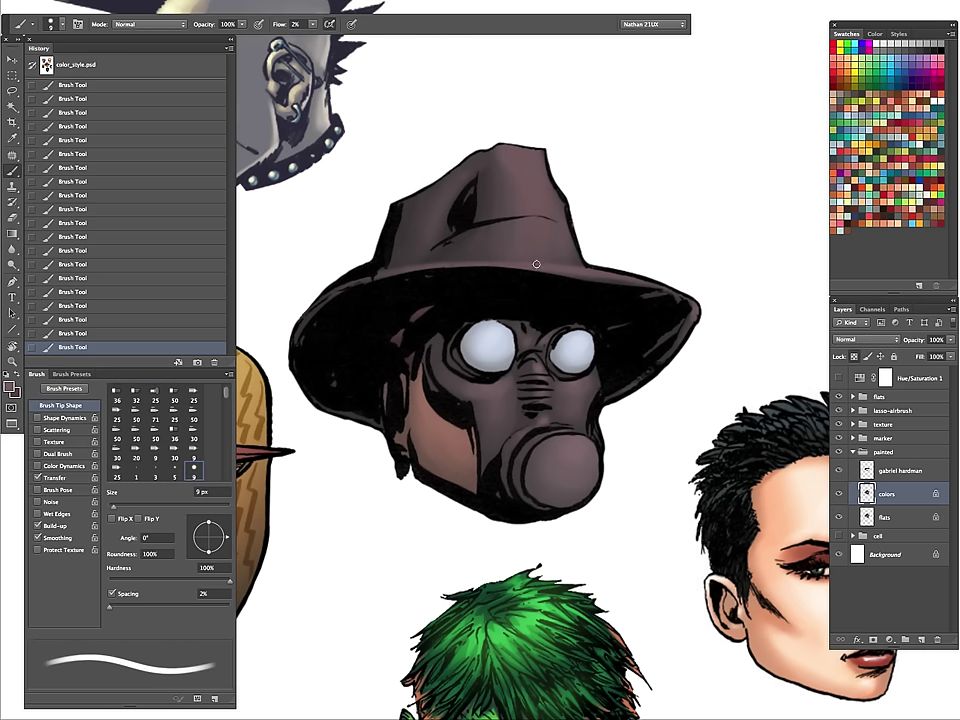
# Load the painted group's flats layer as a selection and add a Hue/Saturation adjustment layer that turns the head grayscale.
pyautogui.press('z')
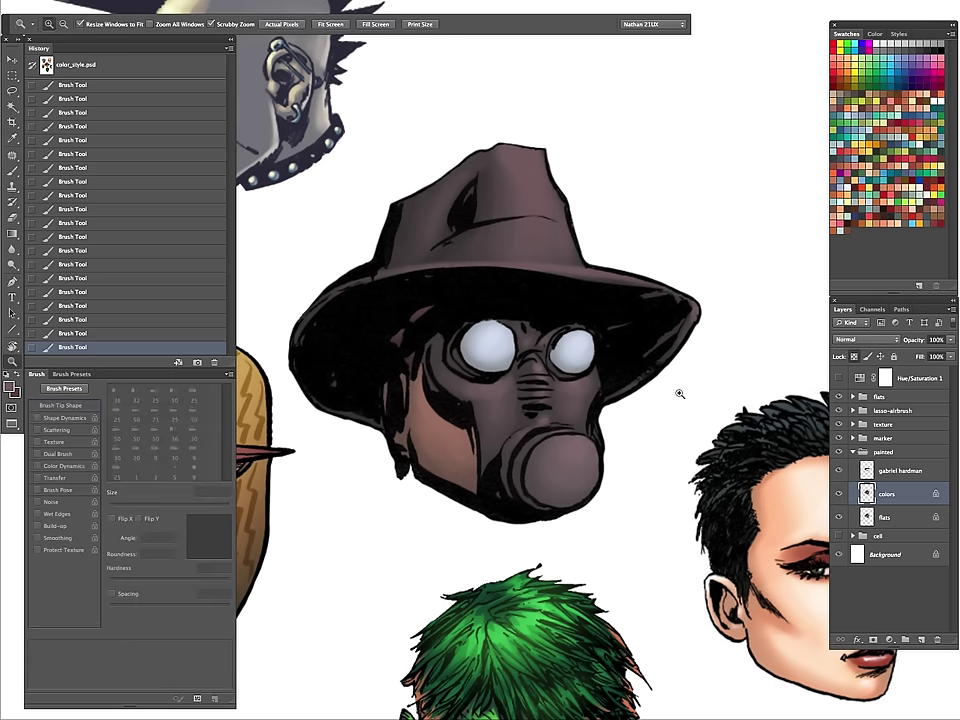
pyautogui.moveTo(682, 392); pyautogui.dragTo(604, 495)
pyautogui.moveTo(672, 374); pyautogui.dragTo(703, 364)
pyautogui.moveTo(741, 416); pyautogui.dragTo(638, 445)
pyautogui.moveTo(552, 404); pyautogui.dragTo(598, 382)
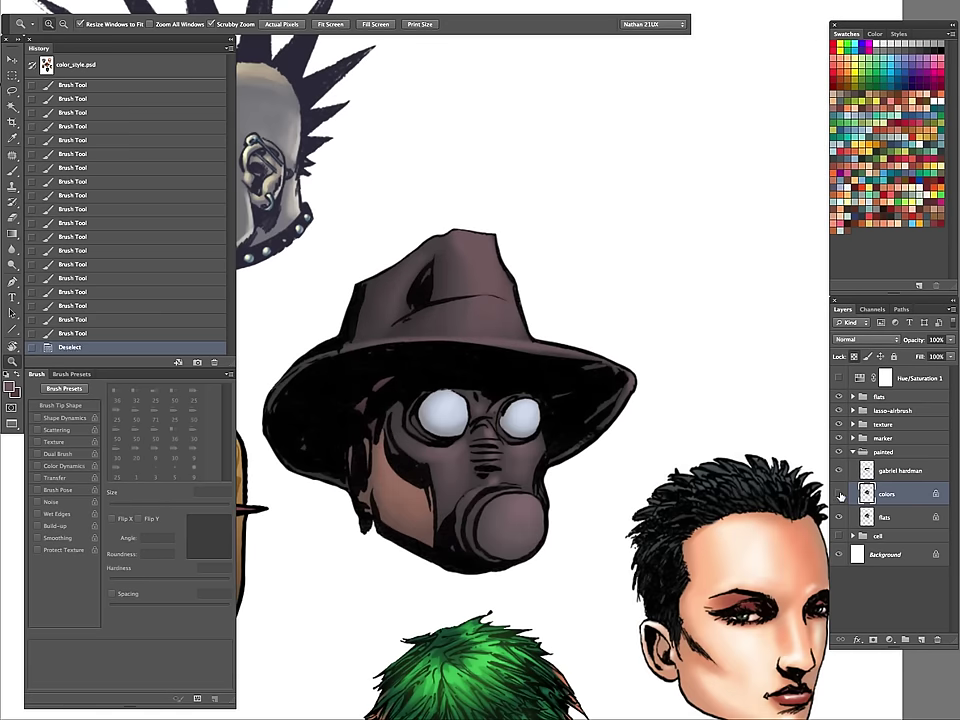
pyautogui.keyDown('ctrl'); pyautogui.click(868, 519); pyautogui.keyUp('ctrl')
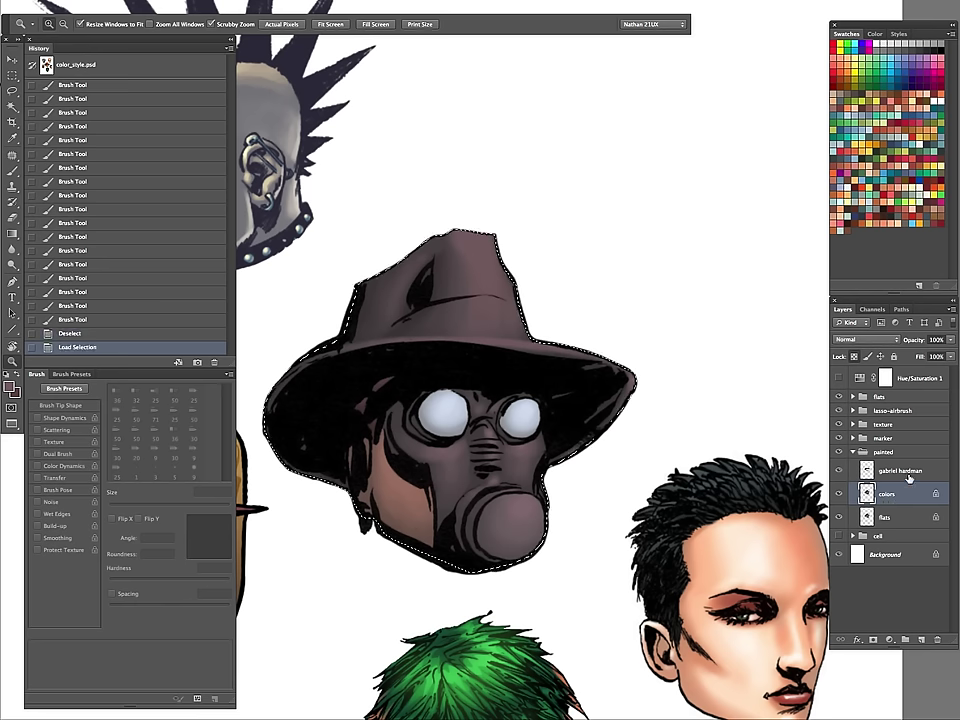
pyautogui.click(889, 640)
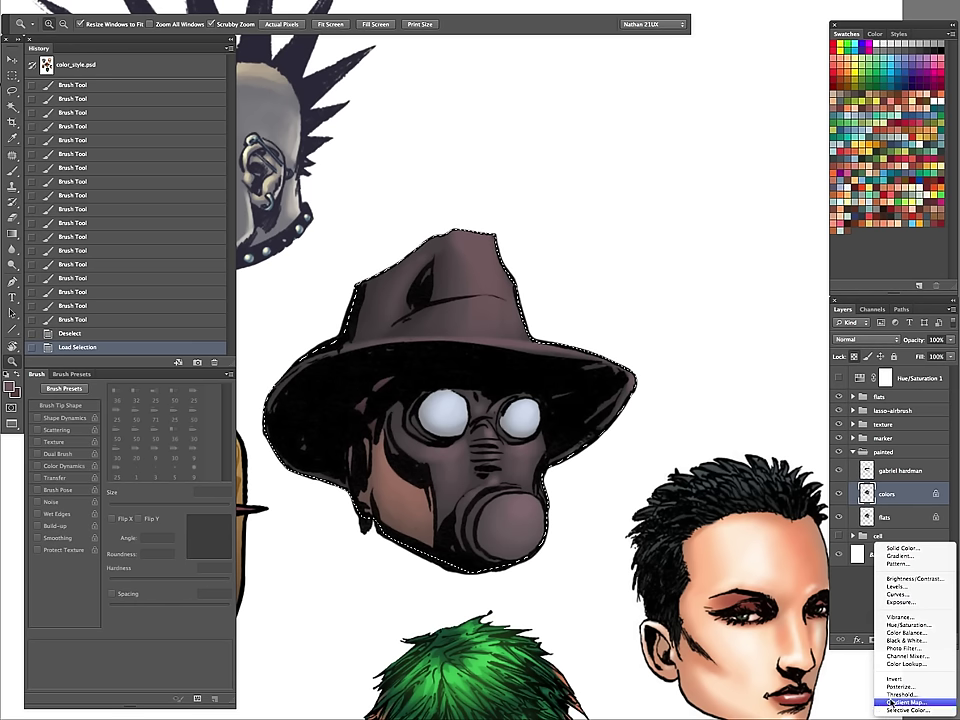
pyautogui.click(905, 626)
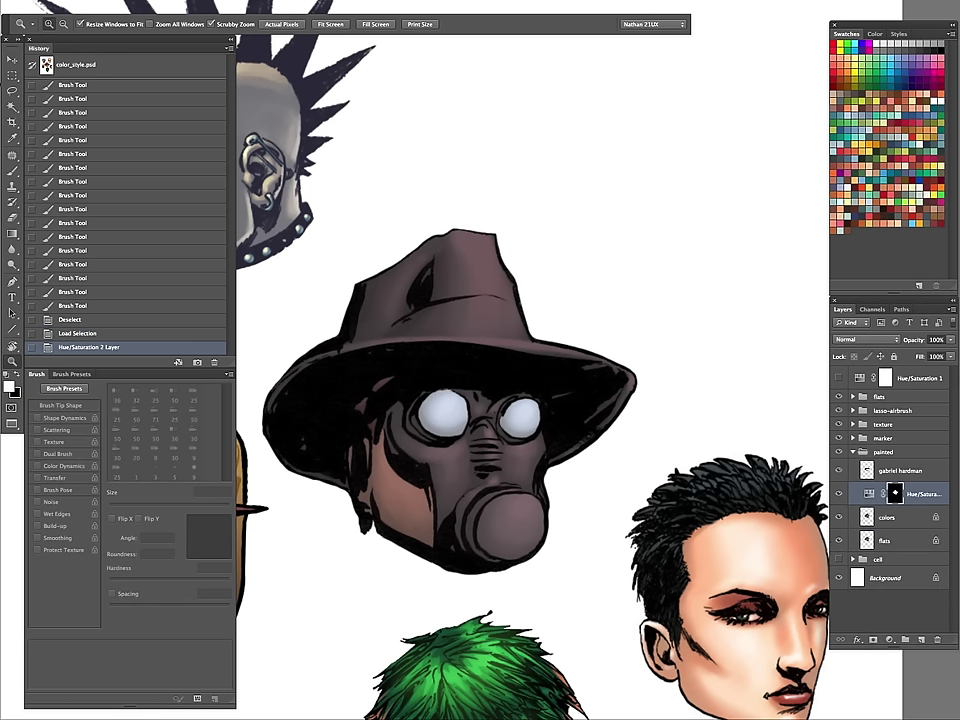
pyautogui.keyDown('alt'); pyautogui.click(578, 417); pyautogui.keyUp('alt')
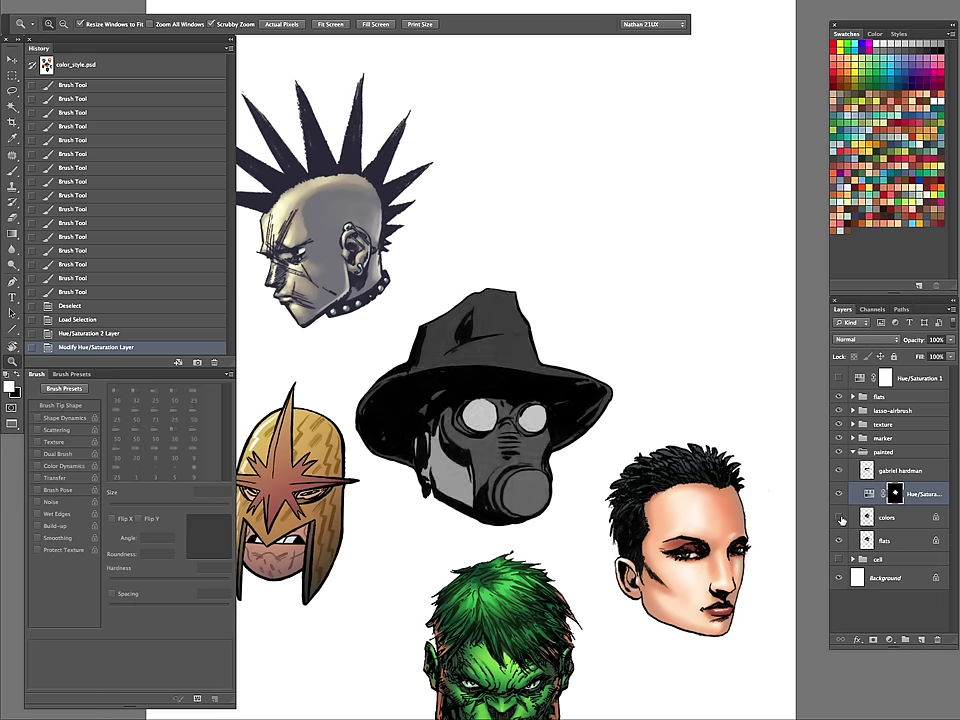
# Apply Levels to the colors layer with input black 4 and input white 230, and hide the head's Hue/Saturation adjustment.
pyautogui.click(866, 519)
pyautogui.hotkey('ctrl', 'l')
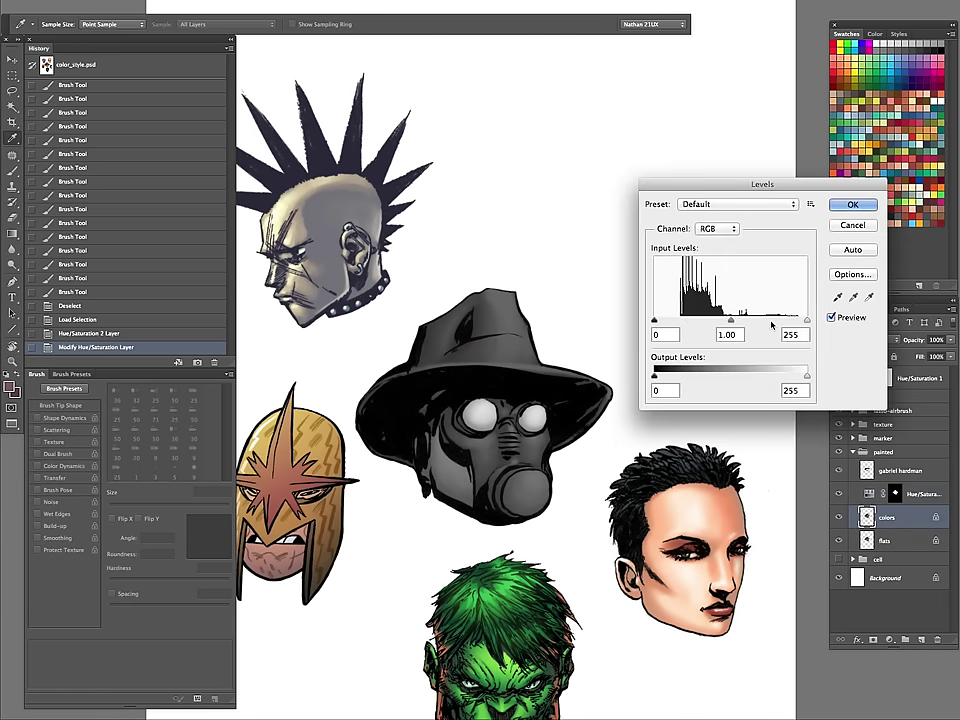
pyautogui.moveTo(806, 321); pyautogui.dragTo(792, 322)
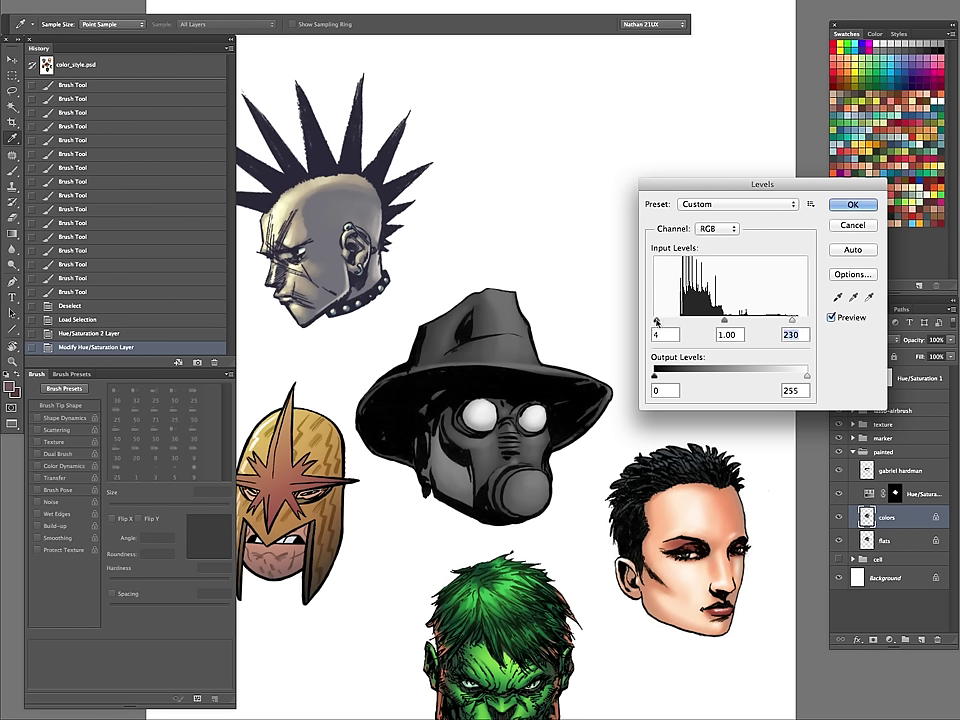
pyautogui.moveTo(654, 321); pyautogui.dragTo(658, 320)
pyautogui.click(853, 205)
pyautogui.click(838, 493)
pyautogui.click(838, 493)
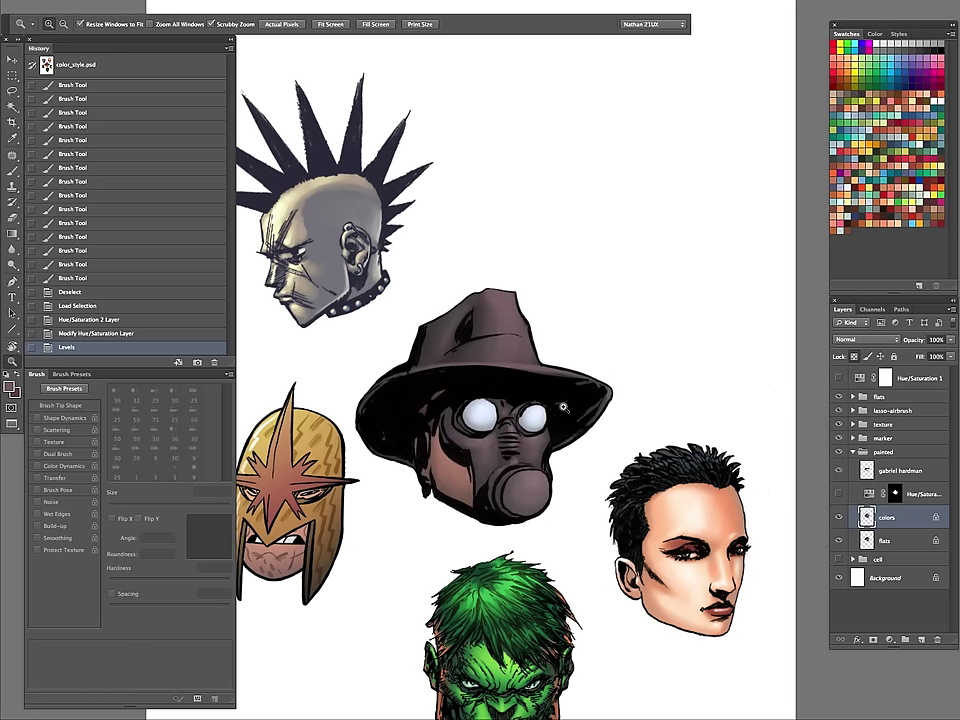
# Select the face skin from the flats layer and brush brown tone beside the mask on the colors layer, enlarging the brush to 20 px.
pyautogui.moveTo(564, 407)
pyautogui.mouseDown()
pyautogui.moveTo(514, 491)
pyautogui.moveTo(581, 418)
pyautogui.mouseUp()
pyautogui.moveTo(553, 487); pyautogui.dragTo(549, 474)
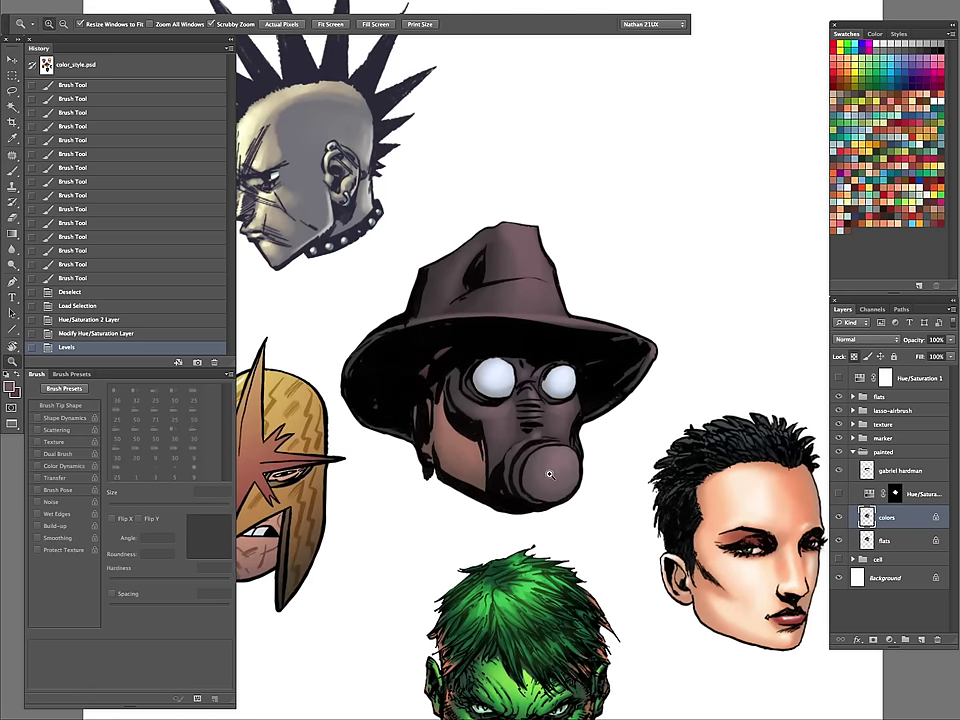
pyautogui.press('b')
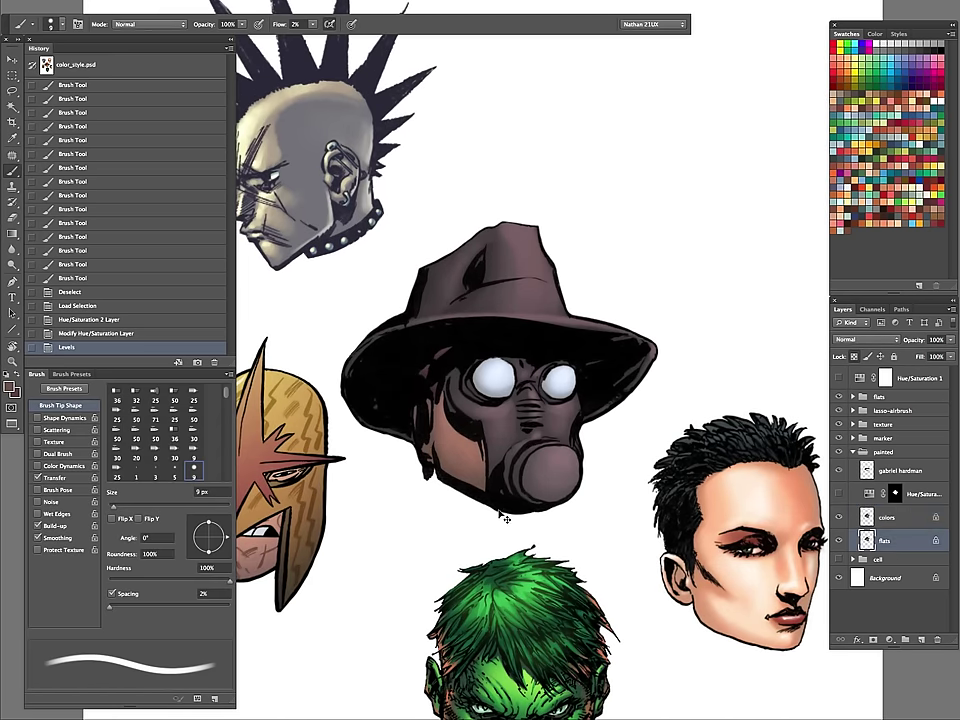
pyautogui.press('w')
pyautogui.click(450, 445)
pyautogui.press('b')
pyautogui.hotkey('ctrl', 'h')
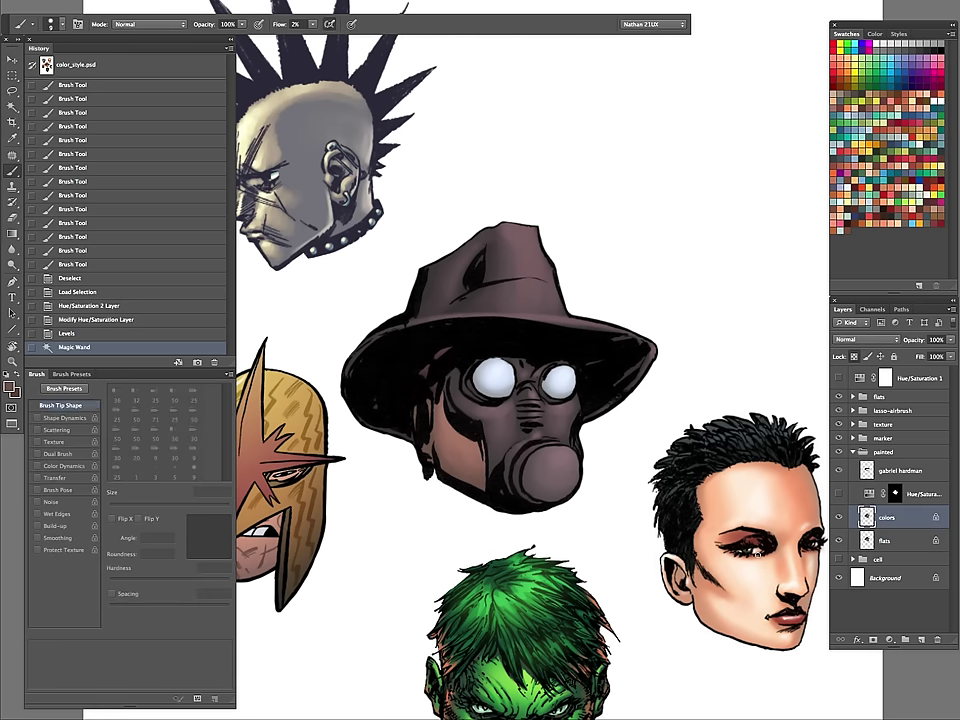
pyautogui.moveTo(447, 392)
pyautogui.mouseDown()
pyautogui.moveTo(455, 425)
pyautogui.moveTo(480, 442)
pyautogui.mouseUp()
pyautogui.moveTo(468, 430); pyautogui.dragTo(488, 437)
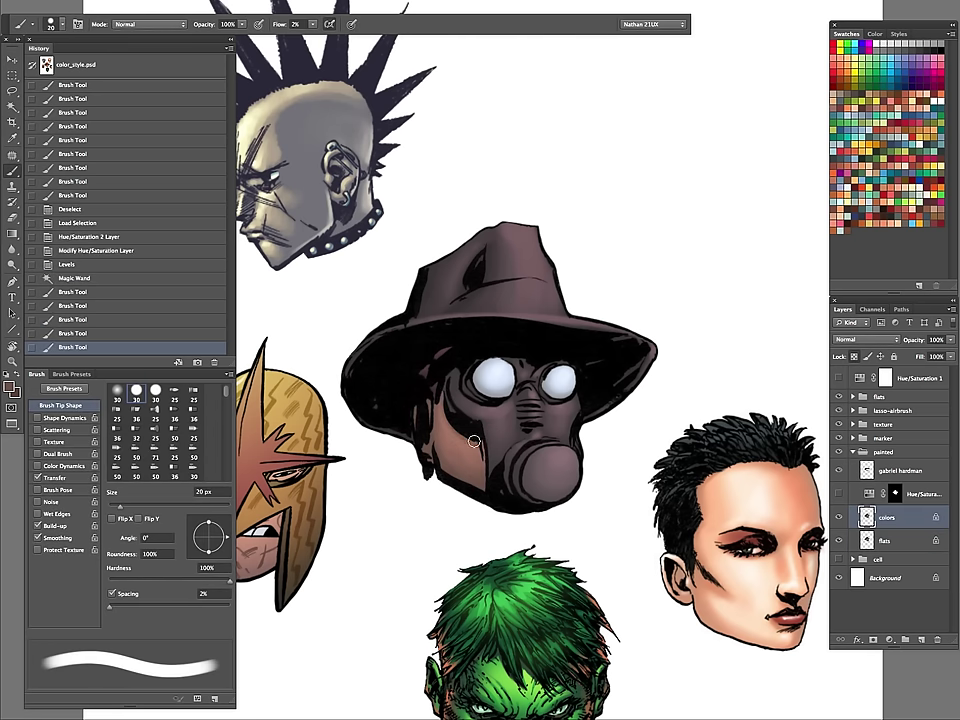
# Raise the brush flow to 30% and brush a firmer brown tone on the skin along the mask's edge at about 20 px.
pyautogui.press('[')
pyautogui.press('3')
pyautogui.moveTo(446, 394)
pyautogui.mouseDown()
pyautogui.moveTo(474, 442)
pyautogui.moveTo(483, 432)
pyautogui.moveTo(488, 486)
pyautogui.mouseUp()
pyautogui.press(']')
pyautogui.moveTo(486, 448)
pyautogui.mouseDown()
pyautogui.moveTo(485, 496)
pyautogui.moveTo(451, 388)
pyautogui.mouseUp()
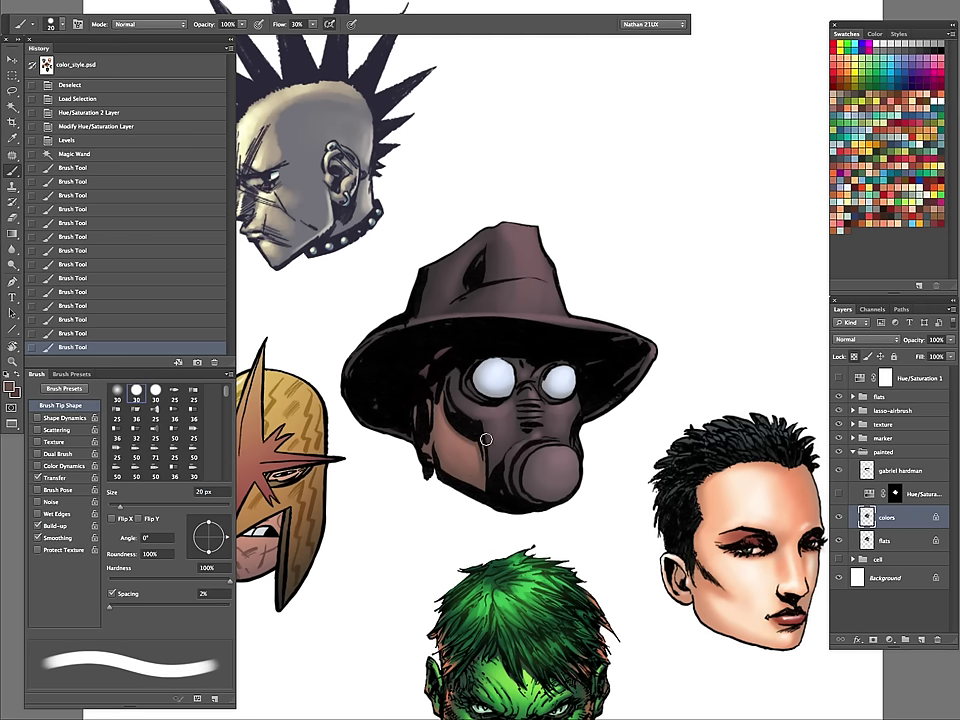
pyautogui.moveTo(486, 439); pyautogui.dragTo(486, 468)
pyautogui.moveTo(485, 456); pyautogui.dragTo(485, 492)
# Check the head against the full page and undo the most recent brush strokes on the skin.
pyautogui.press('z')
pyautogui.moveTo(537, 446); pyautogui.dragTo(460, 592)
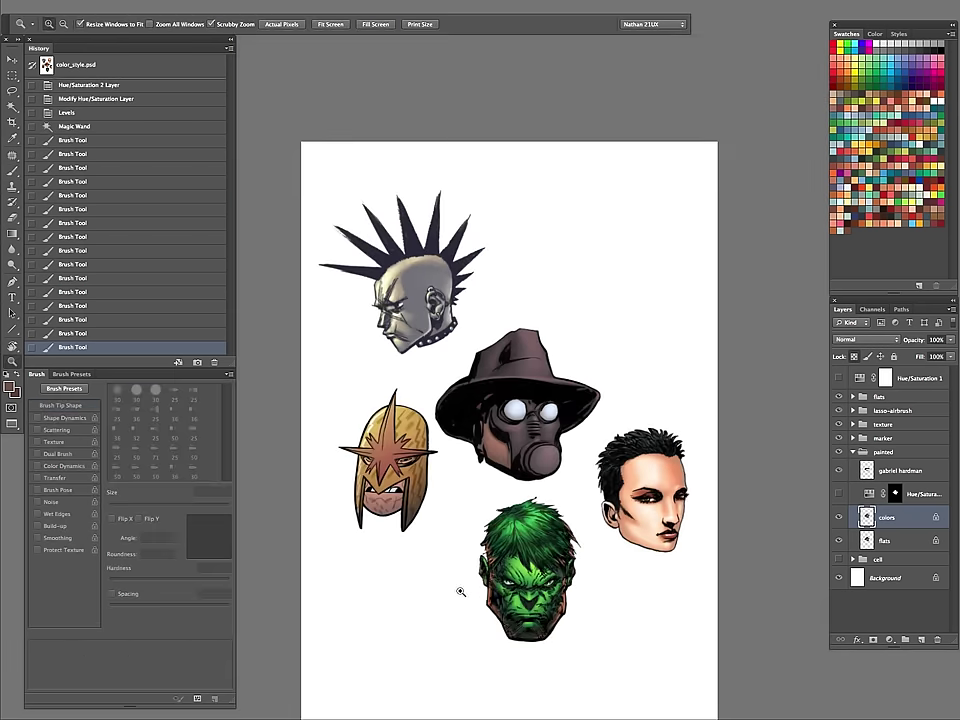
pyautogui.click(535, 451)
pyautogui.hotkey('ctrl', 'alt', 'z')
pyautogui.hotkey('ctrl', 'alt', 'z')
pyautogui.hotkey('ctrl', 'alt', 'z')
pyautogui.hotkey('ctrl', 'alt', 'z')
pyautogui.hotkey('ctrl', 'alt', 'z')
pyautogui.hotkey('ctrl', 'alt', 'z')
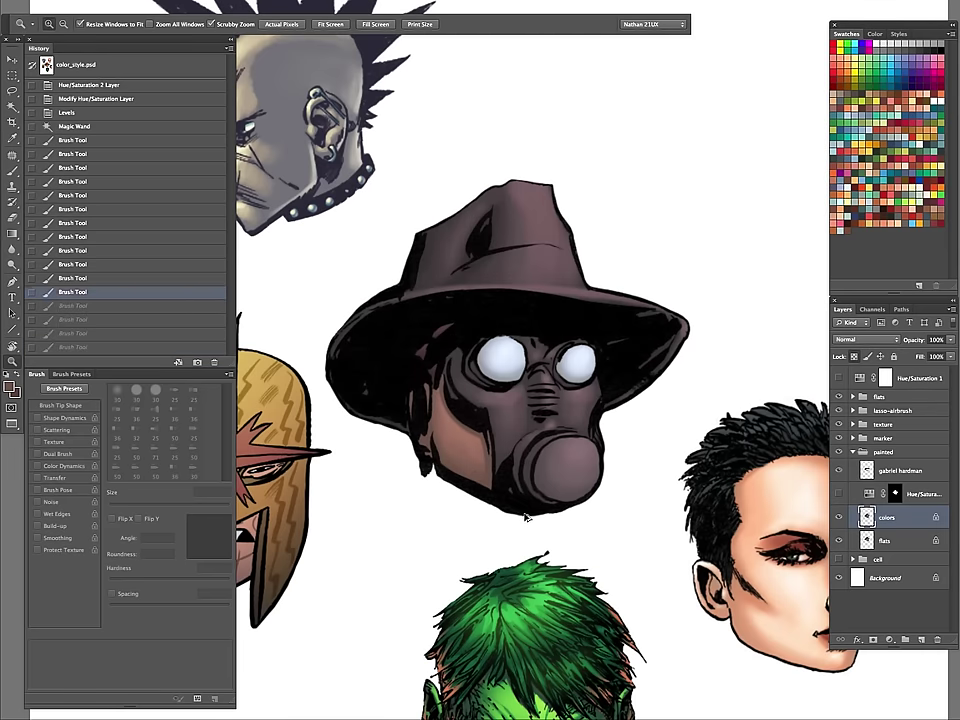
# Undo more of the recent brown brush strokes on the face skin, keeping only the earliest ones.
pyautogui.hotkey('ctrl', 'alt', 'z')
pyautogui.hotkey('ctrl', 'alt', 'z')
pyautogui.hotkey('ctrl', 'alt', 'z')
pyautogui.hotkey('ctrl', 'alt', 'z')
pyautogui.hotkey('ctrl', 'alt', 'z')
pyautogui.hotkey('ctrl', 'alt', 'z')
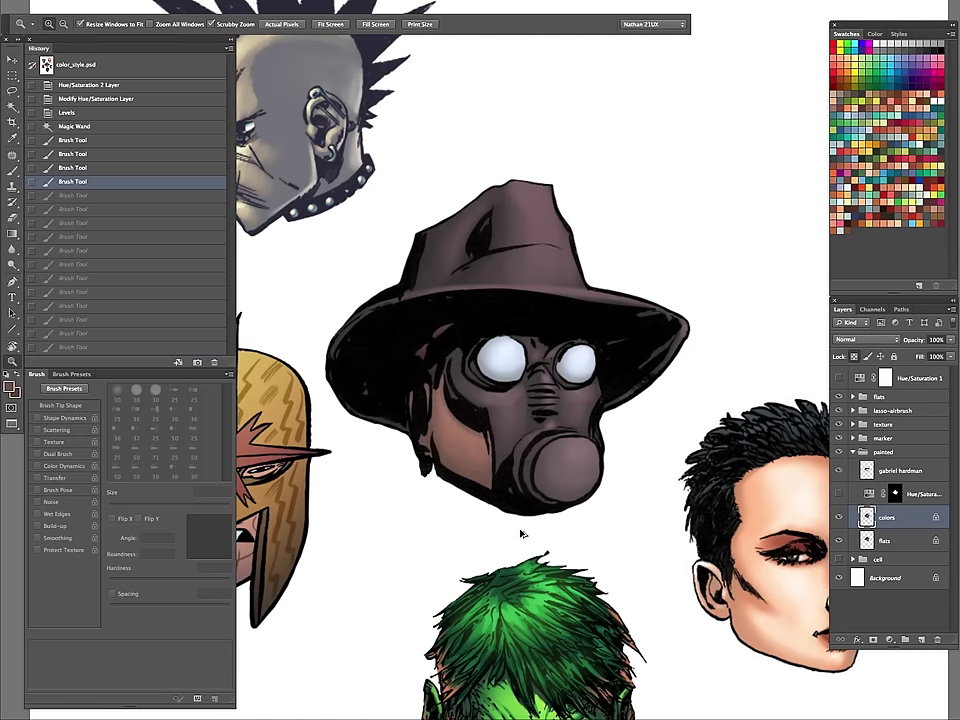
# Repaint the skin along the mask's edge on the colors layer with a 15 px brush at 10% flow.
pyautogui.press('b')
pyautogui.moveTo(450, 392); pyautogui.dragTo(488, 433)
pyautogui.hotkey('ctrl', 'alt', 'z')
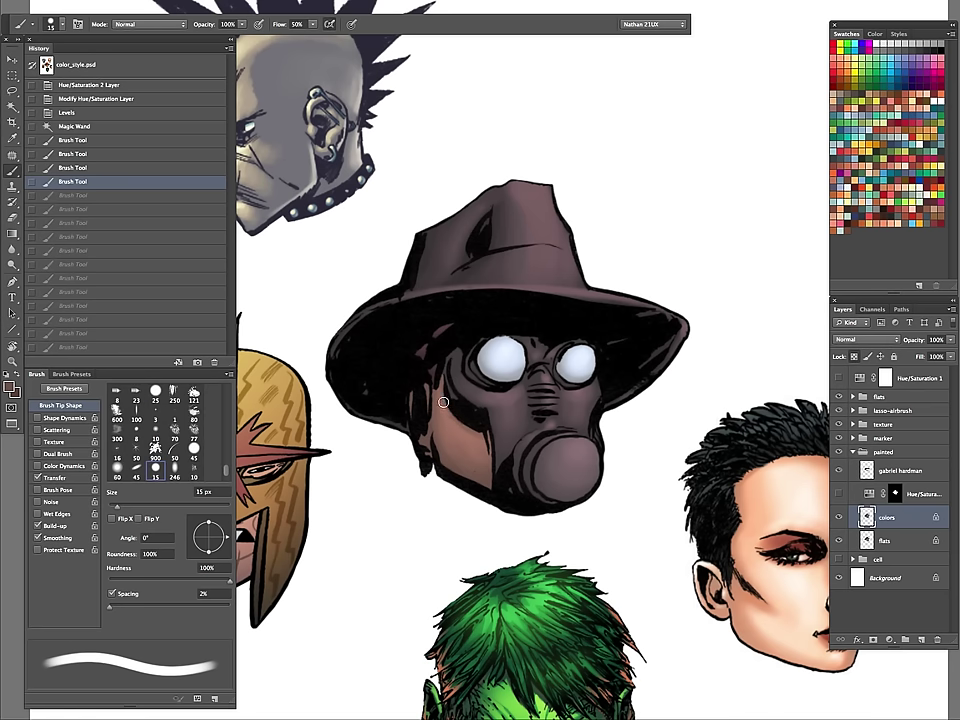
pyautogui.moveTo(447, 387)
pyautogui.mouseDown()
pyautogui.moveTo(495, 425)
pyautogui.moveTo(497, 493)
pyautogui.mouseUp()
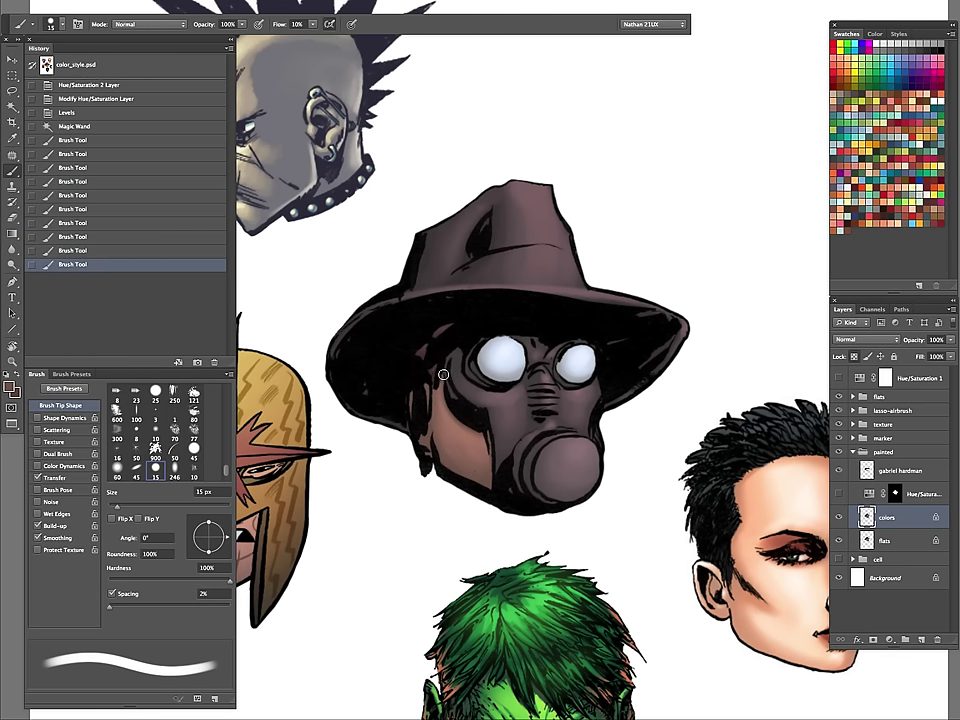
pyautogui.moveTo(461, 412); pyautogui.dragTo(497, 444)
pyautogui.moveTo(497, 448); pyautogui.dragTo(496, 480)
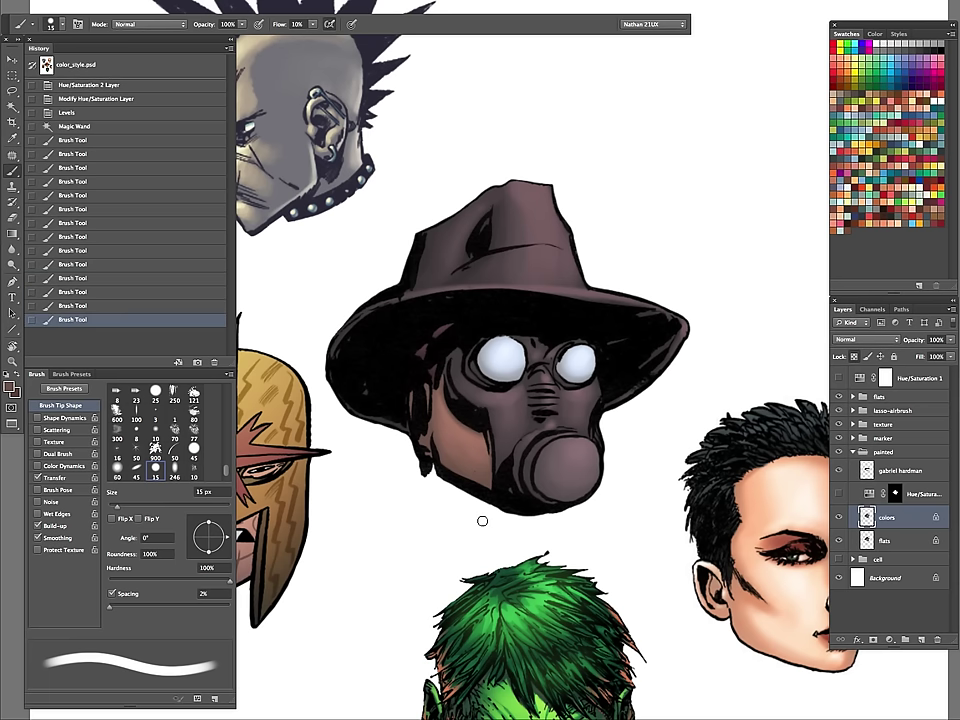
# Clear the face skin selection and delete the hidden Hue/Saturation adjustment layer directly above the colors layer.
pyautogui.press('z')
pyautogui.moveTo(585, 430); pyautogui.dragTo(516, 491)
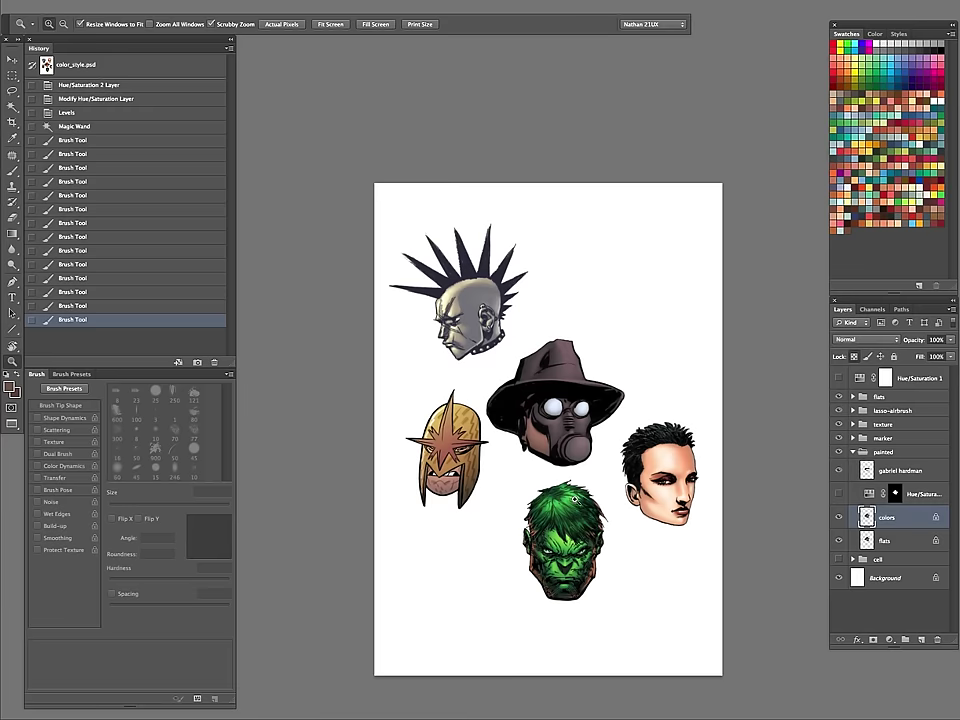
pyautogui.moveTo(575, 499); pyautogui.dragTo(640, 495)
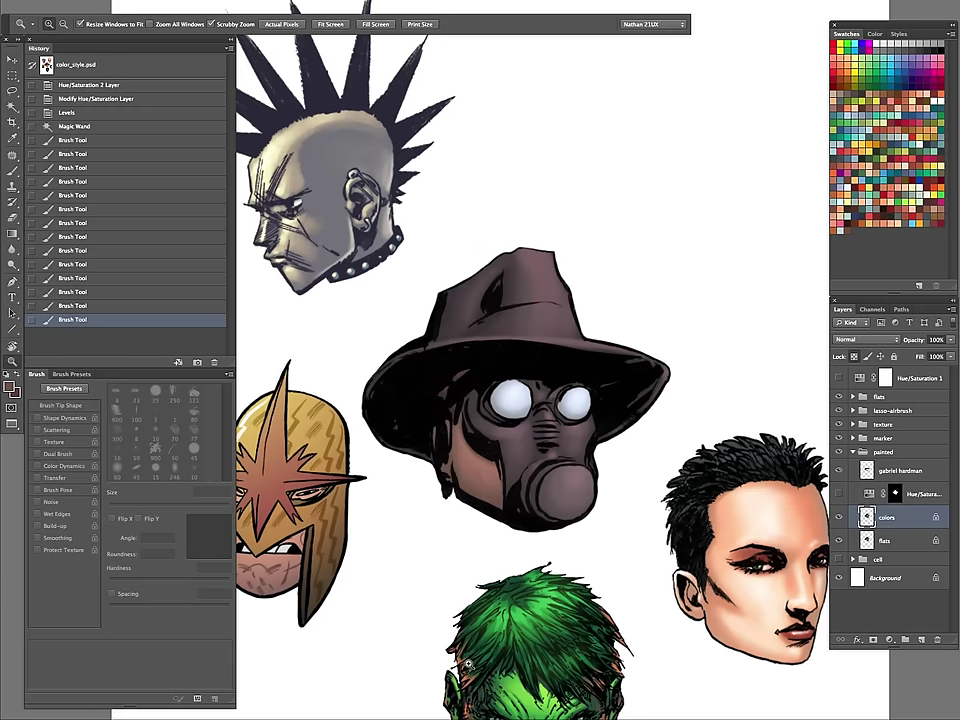
pyautogui.hotkey('ctrl', 'd')
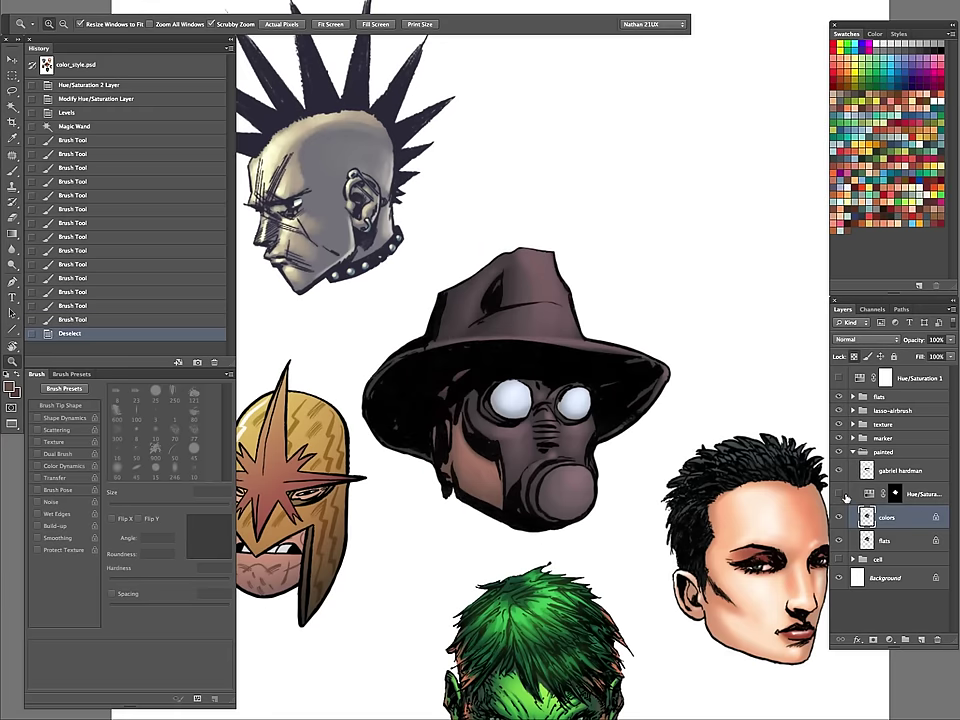
pyautogui.moveTo(672, 485); pyautogui.dragTo(632, 503)
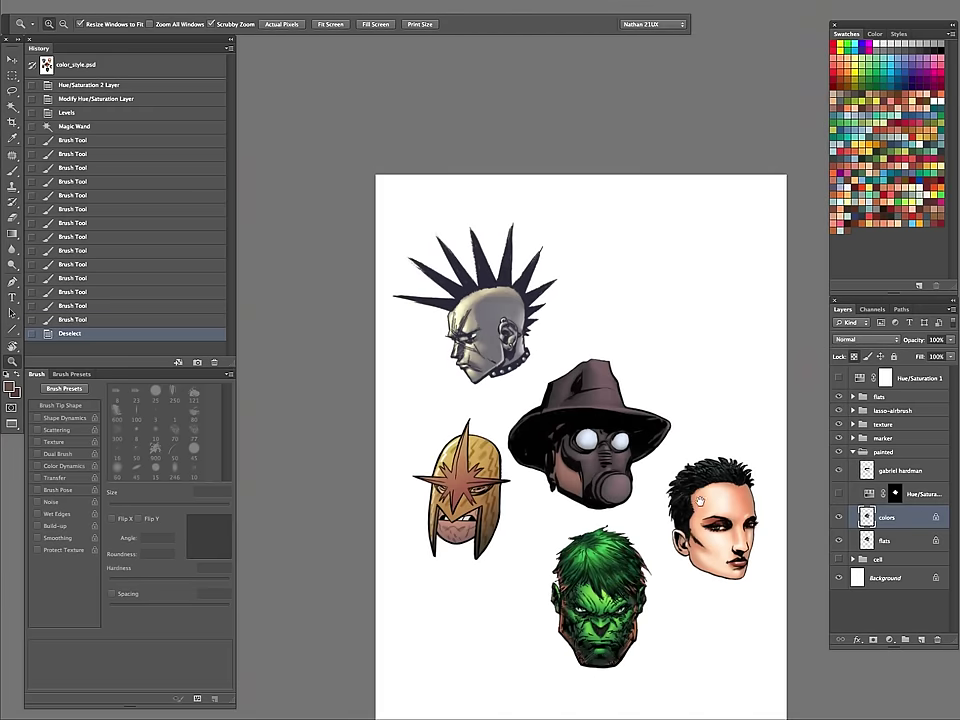
pyautogui.moveTo(699, 500); pyautogui.dragTo(613, 477)
pyautogui.moveTo(912, 494); pyautogui.dragTo(937, 639)
pyautogui.click(522, 435)
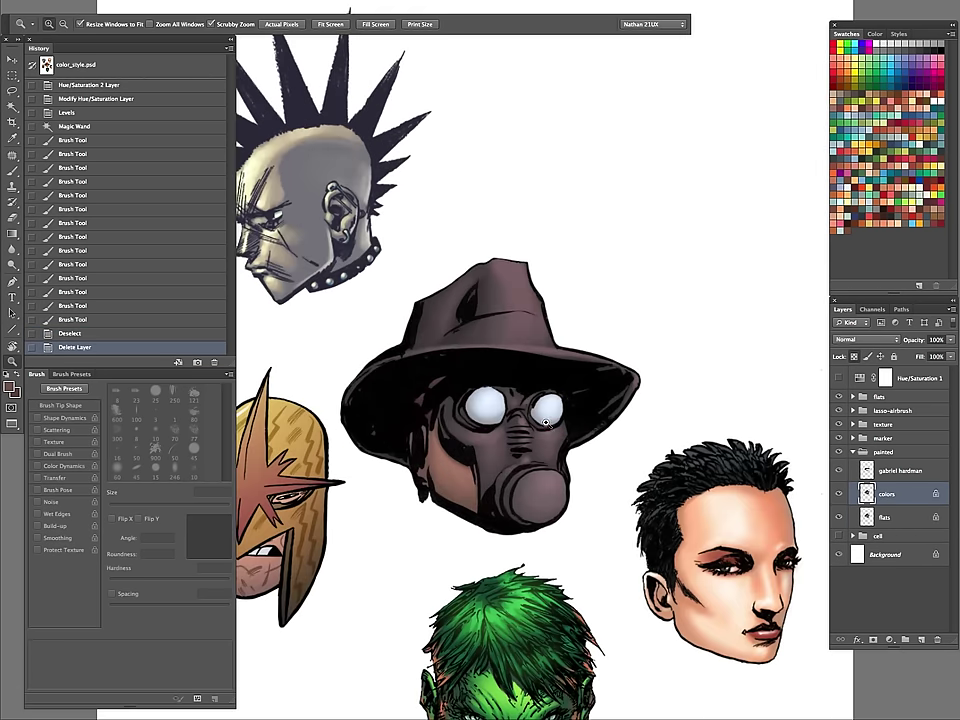
# Apply Color Balance to the colors layer, shifting the midtones slightly toward magenta.
pyautogui.press('i')
pyautogui.hotkey('ctrl', 'b')
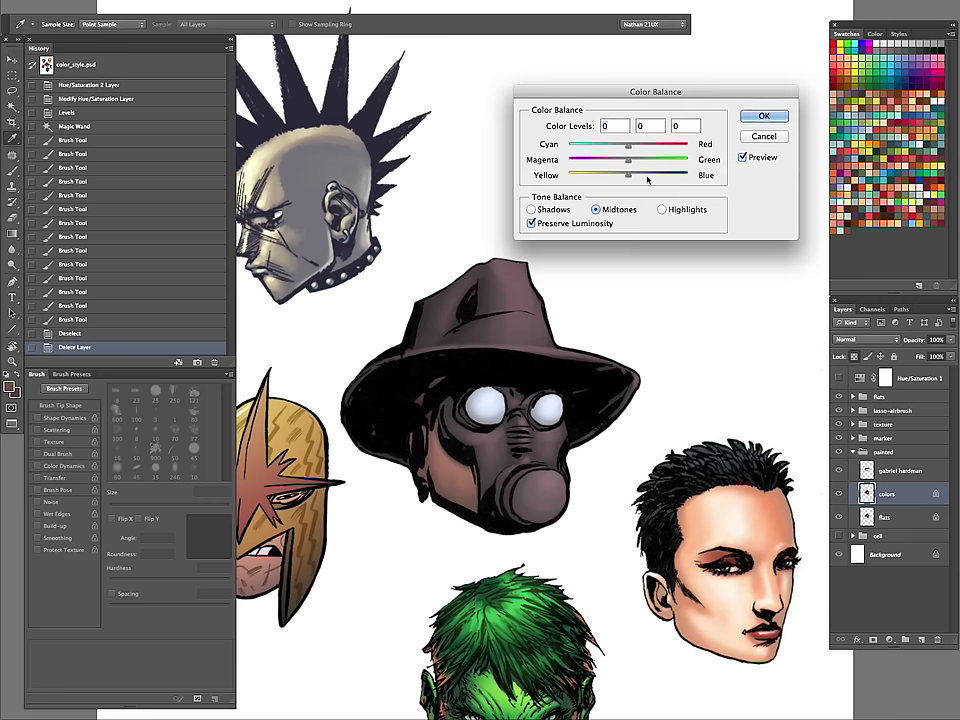
pyautogui.moveTo(628, 160)
pyautogui.mouseDown()
pyautogui.moveTo(619, 161)
pyautogui.moveTo(633, 149)
pyautogui.moveTo(624, 178)
pyautogui.mouseUp()
pyautogui.press('Return')
pyautogui.press('z')
pyautogui.moveTo(561, 440); pyautogui.dragTo(588, 455)
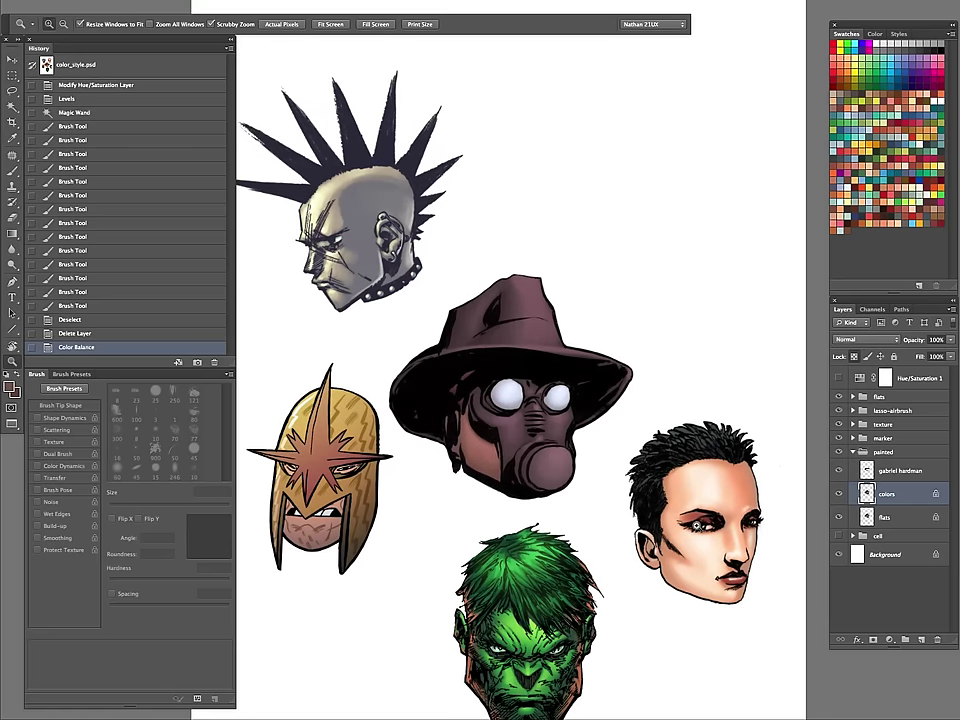
# Add a new layer above the colors layer and try loading the colors layer's outline as a selection.
pyautogui.hotkey('ctrl', 'shift', 'n')
pyautogui.press('Return')
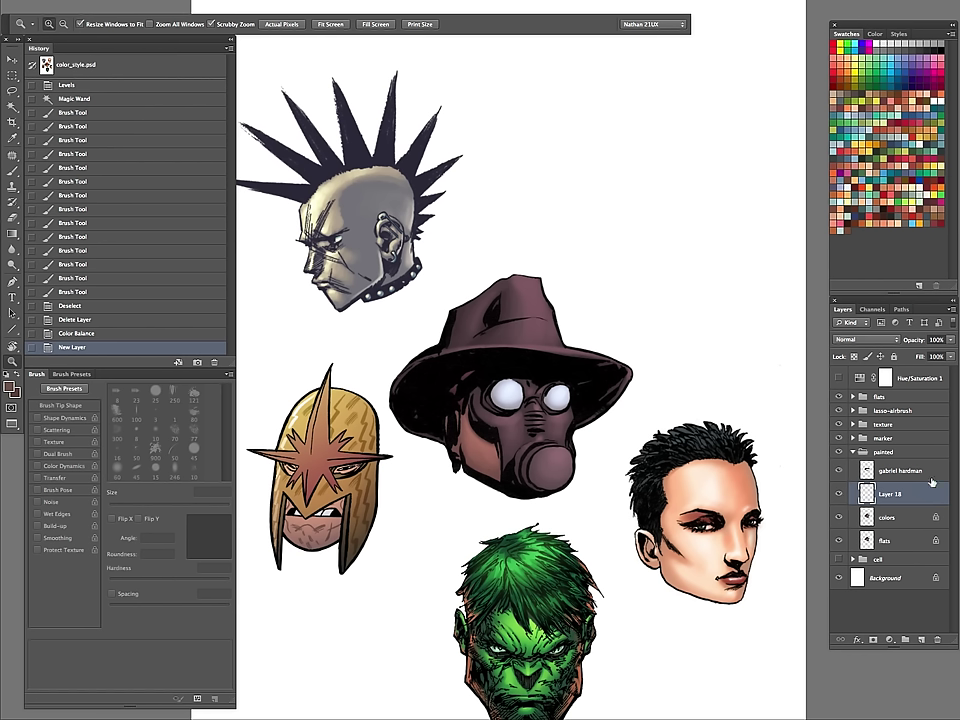
pyautogui.keyDown('ctrl'); pyautogui.click(870, 514); pyautogui.keyUp('ctrl')
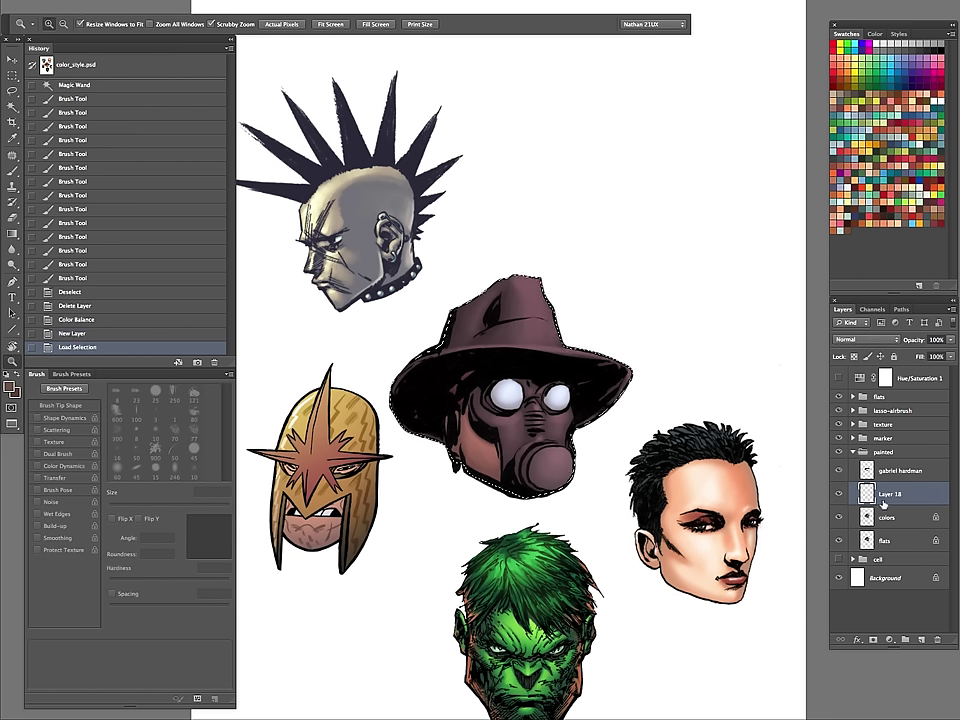
pyautogui.hotkey('ctrl', 'z')
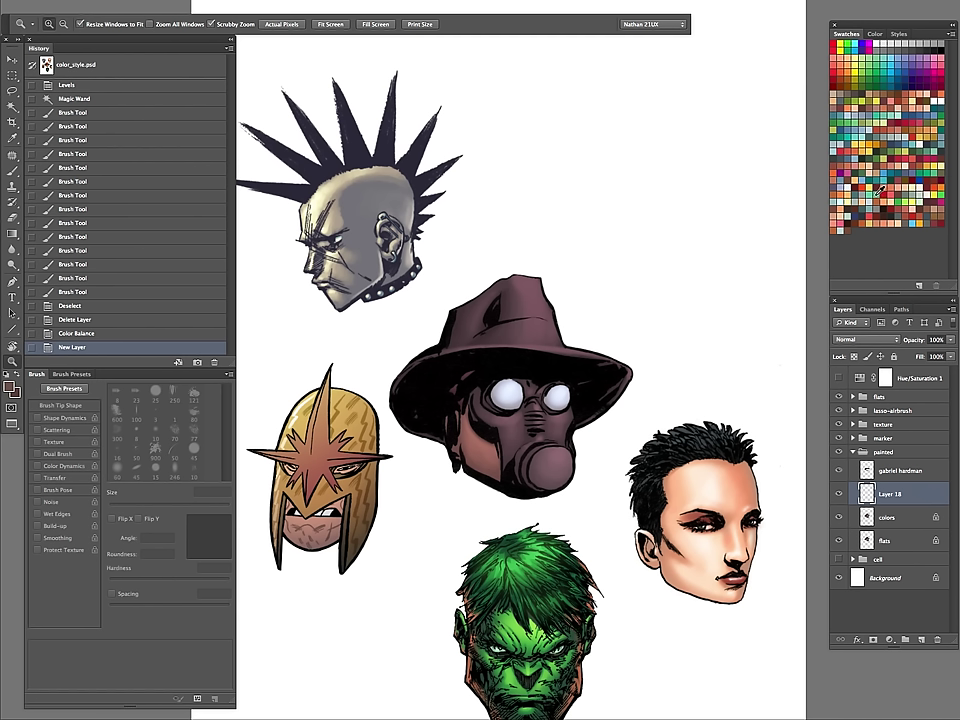
# Pick a light gray swatch for the brush and clip the new layer to the colors layer.
pyautogui.click(876, 195)
pyautogui.moveTo(528, 363); pyautogui.dragTo(563, 368)
pyautogui.press('b')
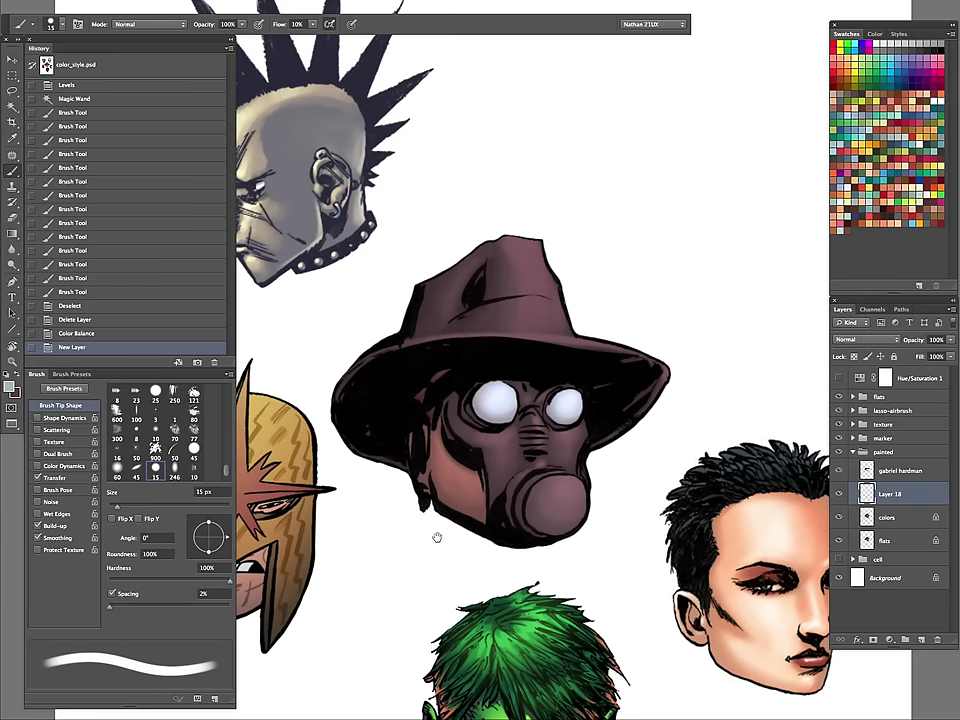
pyautogui.moveTo(437, 538); pyautogui.dragTo(451, 408)
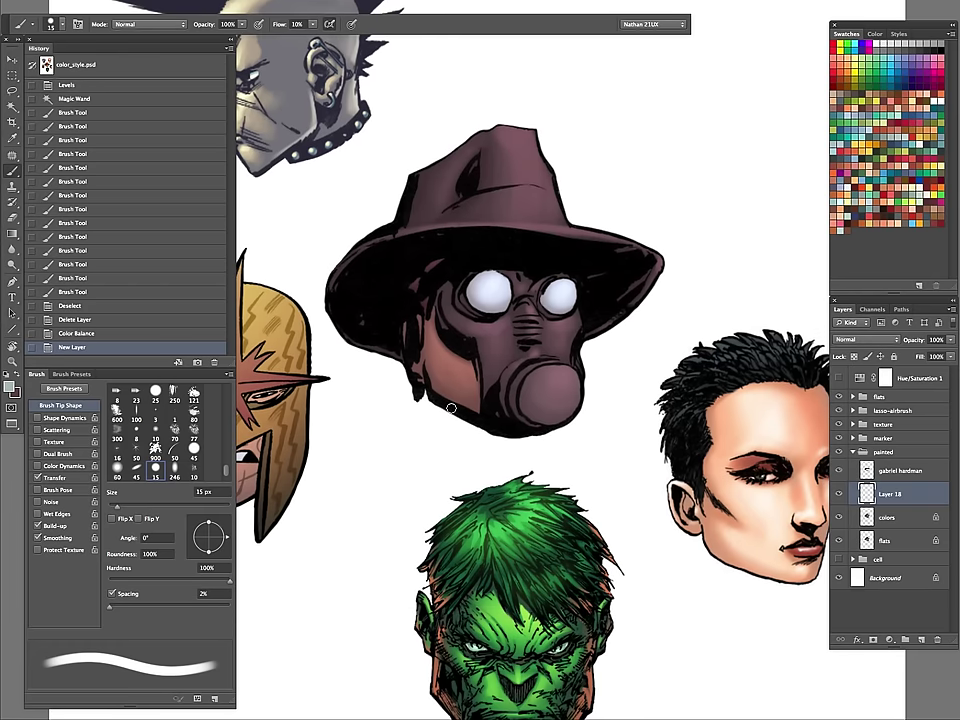
pyautogui.rightClick(885, 494)
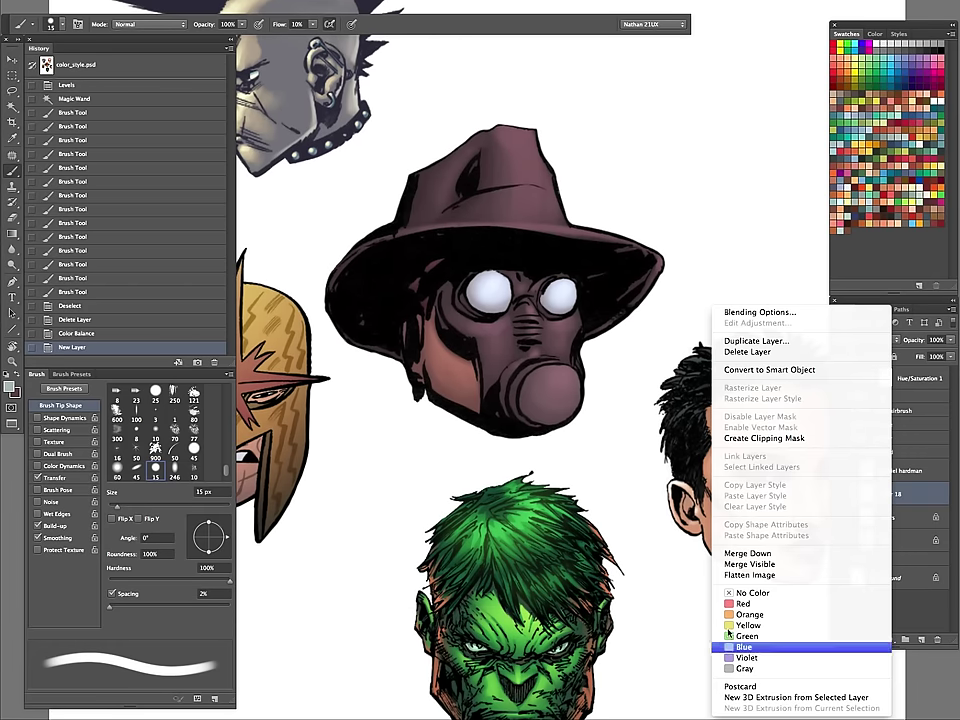
pyautogui.click(776, 437)
pyautogui.press('v')
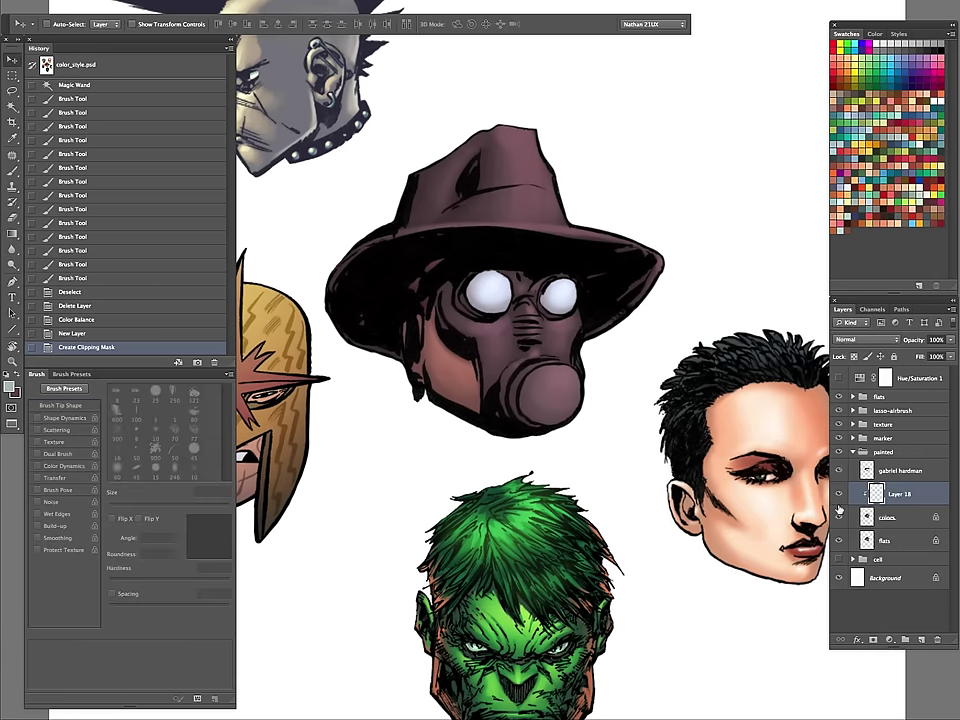
pyautogui.press('b')
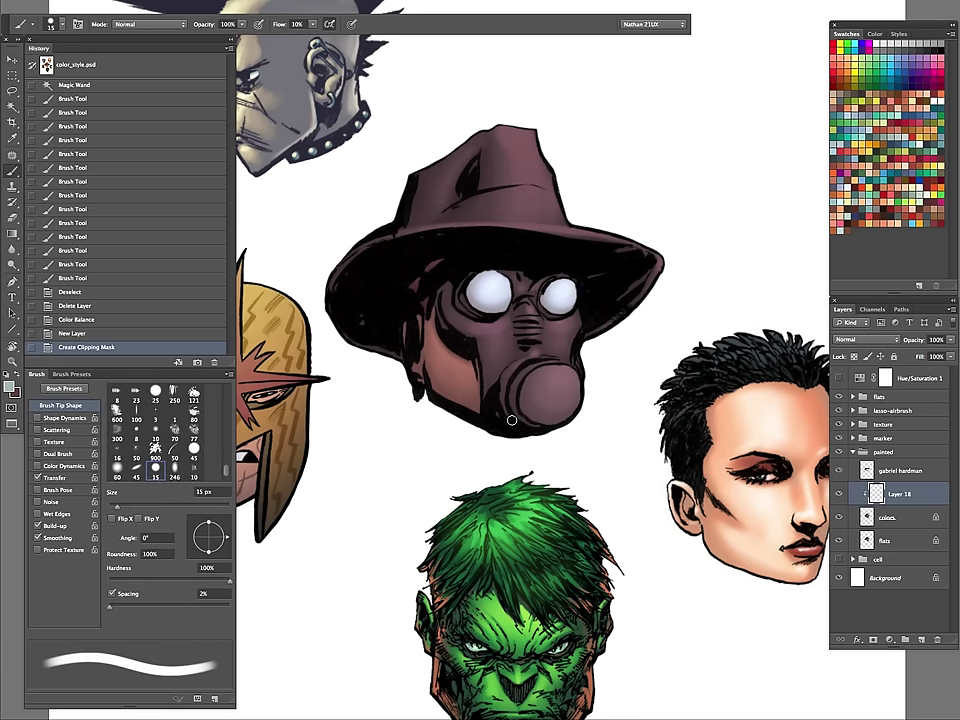
# Brush faint gray light around the edge of the mask's round canister at about 8 px and 2% flow.
pyautogui.press('[')
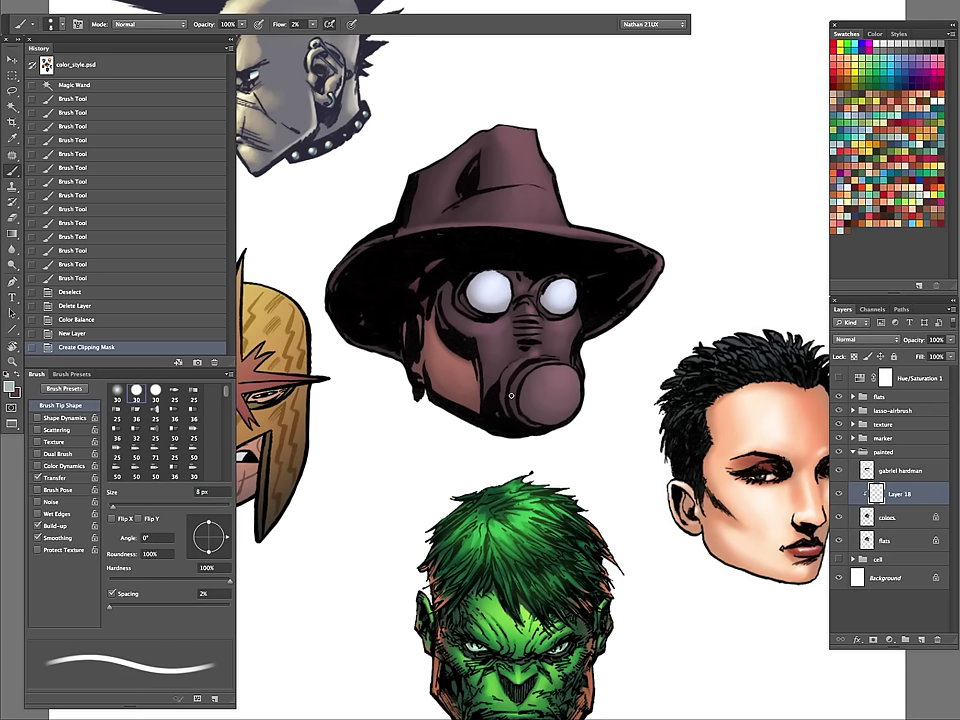
pyautogui.moveTo(505, 411)
pyautogui.mouseDown()
pyautogui.moveTo(500, 390)
pyautogui.moveTo(511, 409)
pyautogui.mouseUp()
pyautogui.moveTo(504, 392); pyautogui.dragTo(535, 421)
pyautogui.press('[')
pyautogui.moveTo(518, 396); pyautogui.dragTo(528, 416)
pyautogui.moveTo(520, 399); pyautogui.dragTo(531, 418)
pyautogui.moveTo(521, 402); pyautogui.dragTo(535, 415)
pyautogui.moveTo(527, 392); pyautogui.dragTo(538, 420)
# Brush faint gray rim light along the lower edge of the jaw skin at 9 px, then reduce the brush to 7 px for the goggle rim.
pyautogui.press(']')
pyautogui.press(']')
pyautogui.press(']')
pyautogui.press('[')
pyautogui.moveTo(428, 375); pyautogui.dragTo(434, 384)
pyautogui.moveTo(429, 377); pyautogui.dragTo(472, 408)
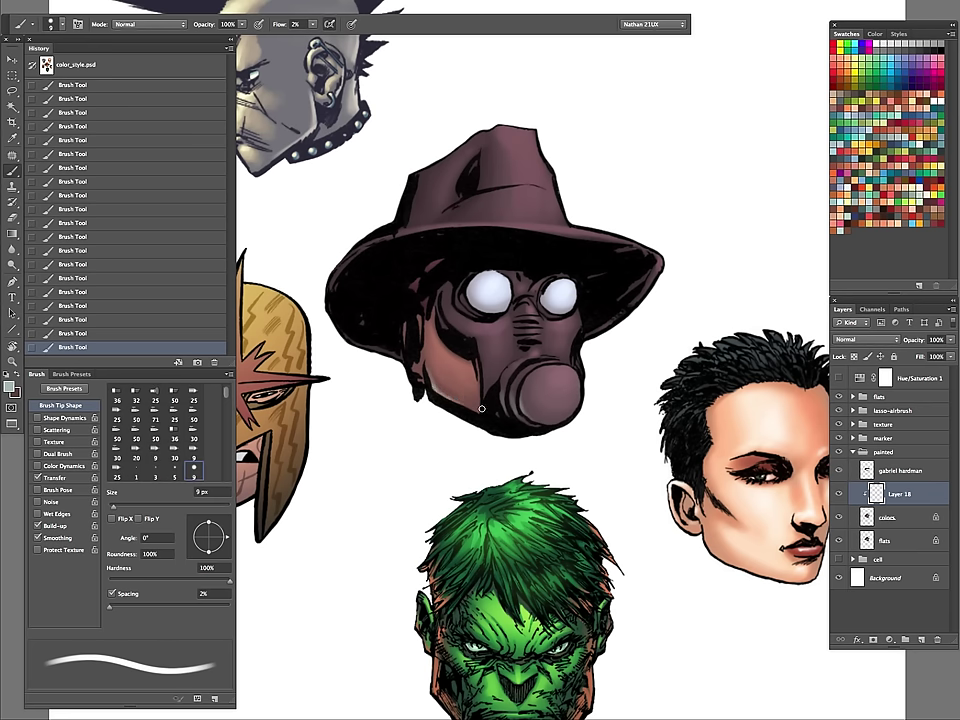
pyautogui.press('[')
pyautogui.press('[')
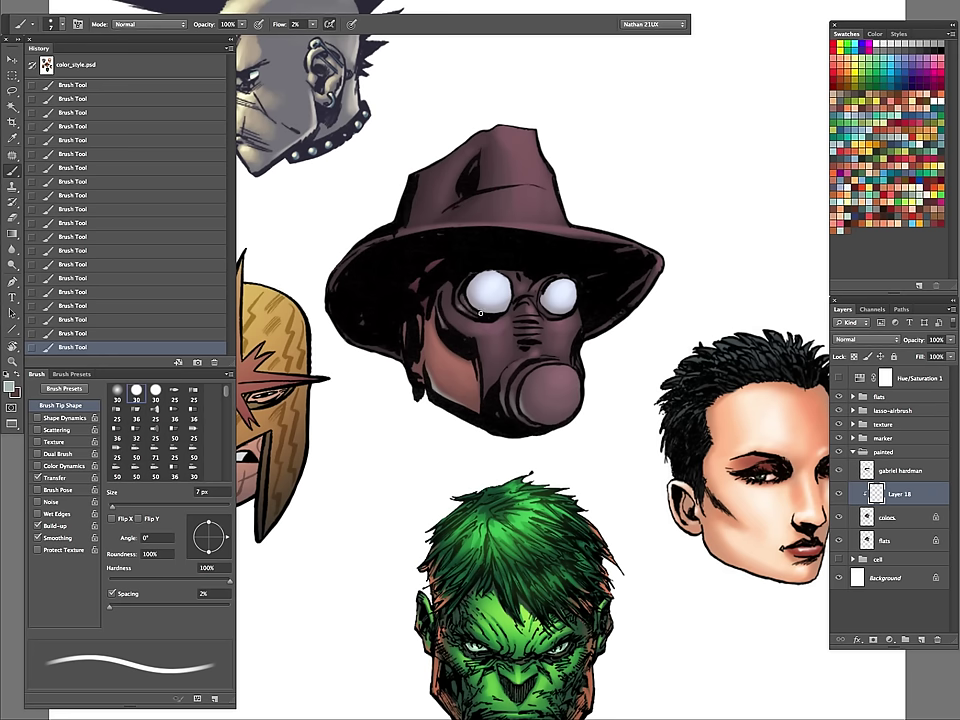
# Brush faint gray rim light along the hat brim's edge, varying the brush between 7 and 10 px at 2% flow.
pyautogui.press(']')
pyautogui.press(']')
pyautogui.press(']')
pyautogui.press(']')
pyautogui.press(']')
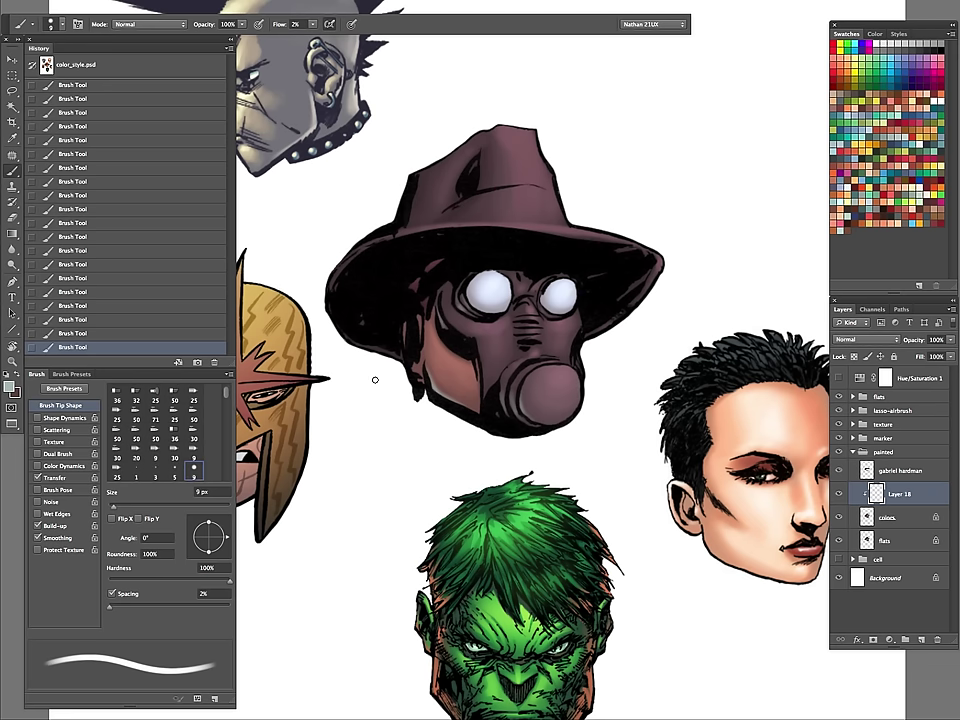
pyautogui.press('[')
pyautogui.press('[')
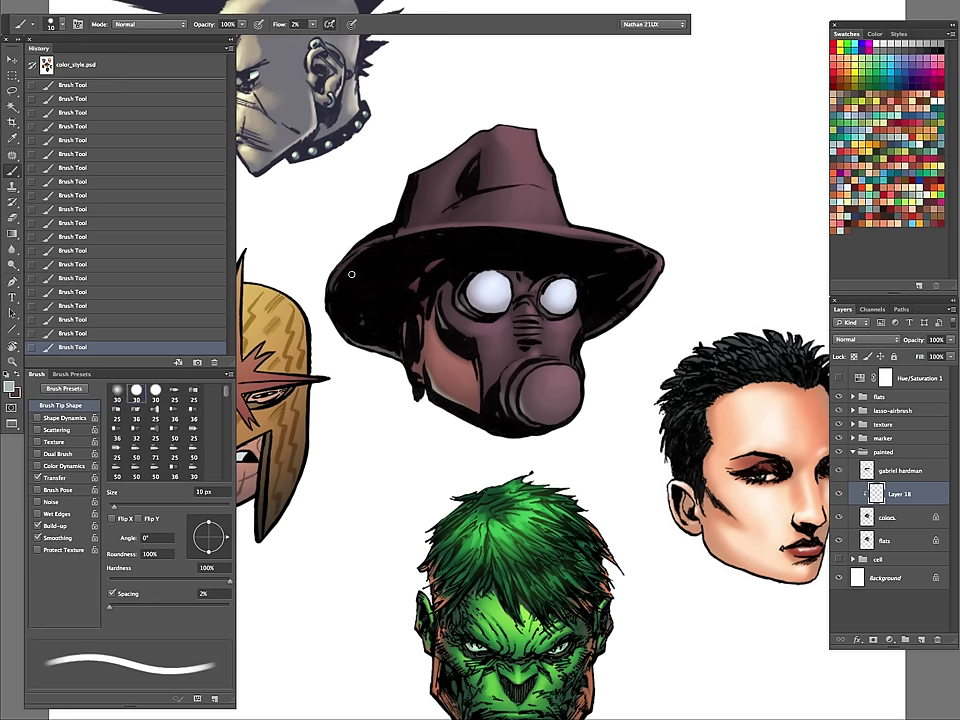
pyautogui.press('[')
pyautogui.press('[')
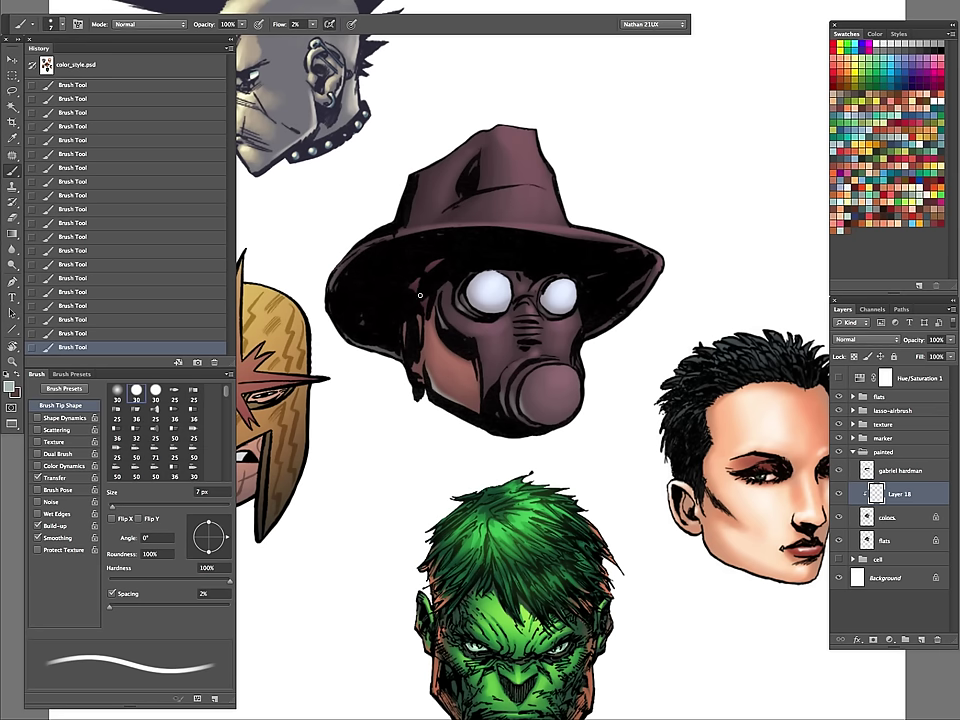
pyautogui.press(']')
pyautogui.press(']')
pyautogui.press(']')
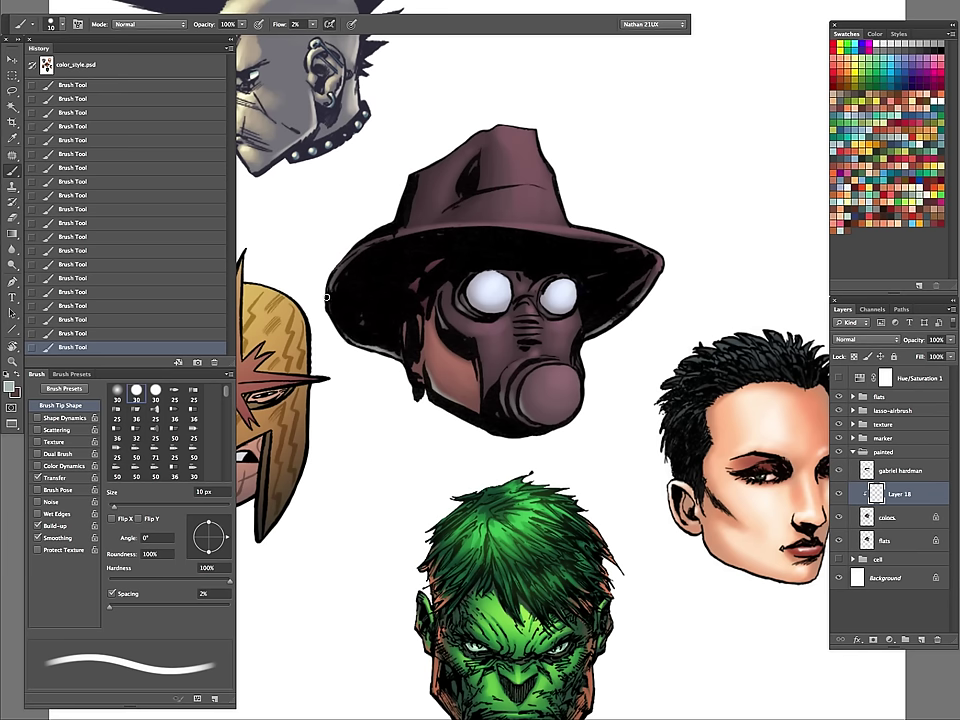
# Refine the gray light on the jaw, goggle rim and mask edge, reducing the brush from 8 to 5 px.
pyautogui.press('[')
pyautogui.press('[')
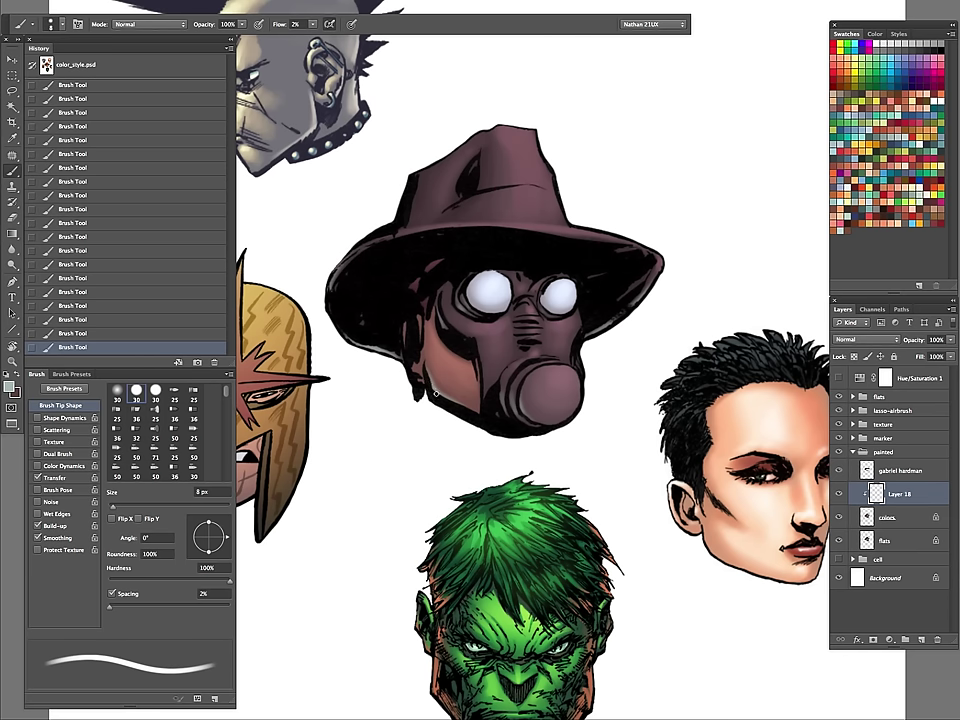
pyautogui.press('[')
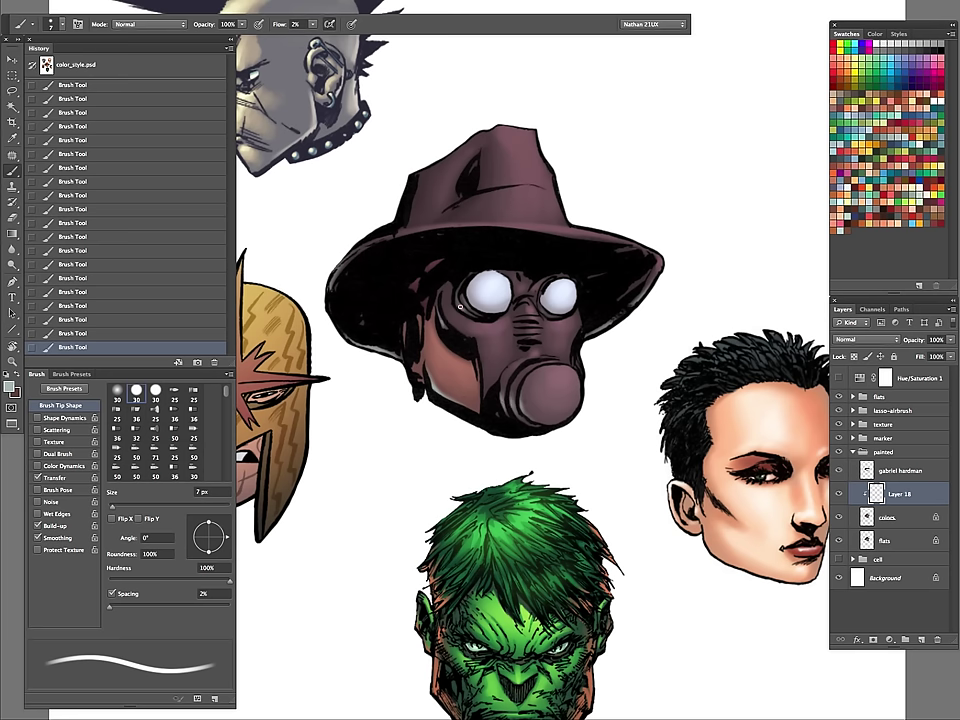
pyautogui.press('[')
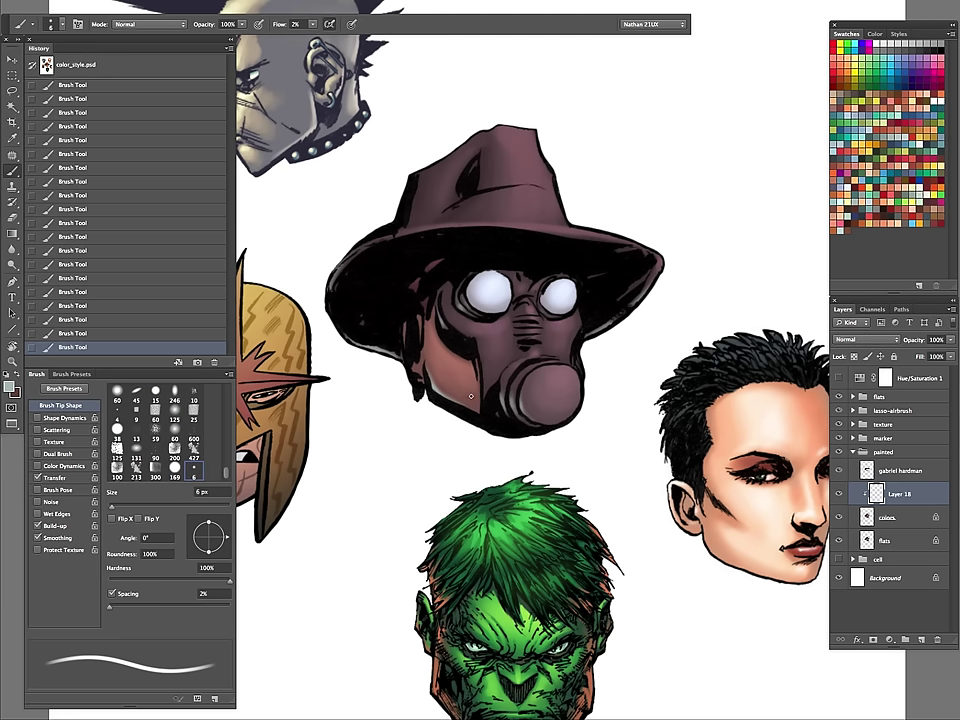
pyautogui.press('[')
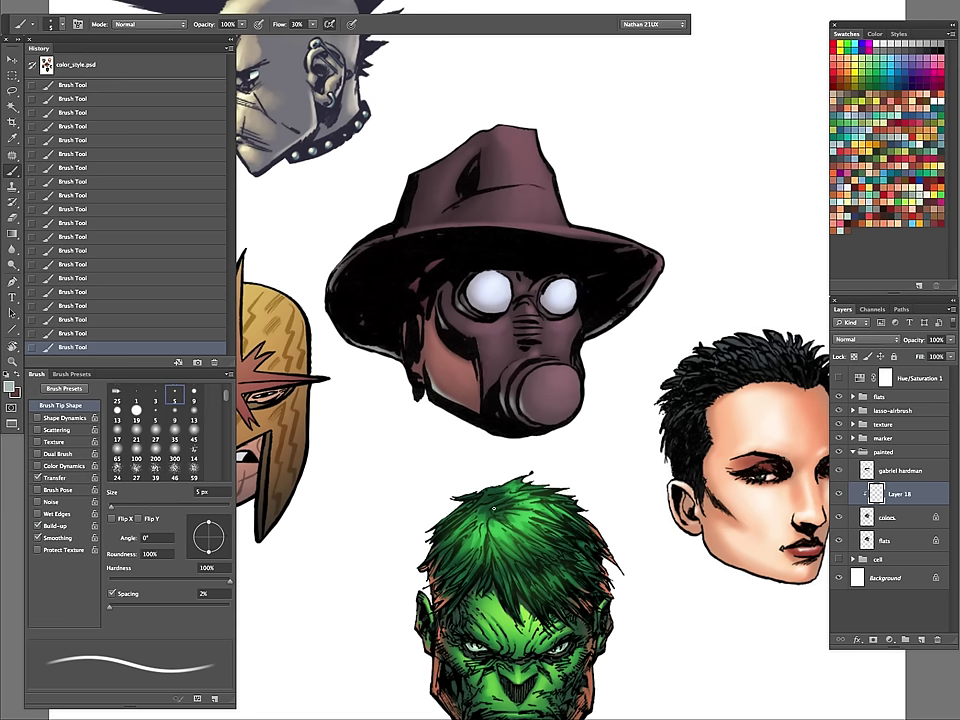
# Add soft gray light to the mask's nose area and the brim's lower edge, enlarging the brush to 10 px.
pyautogui.press(']')
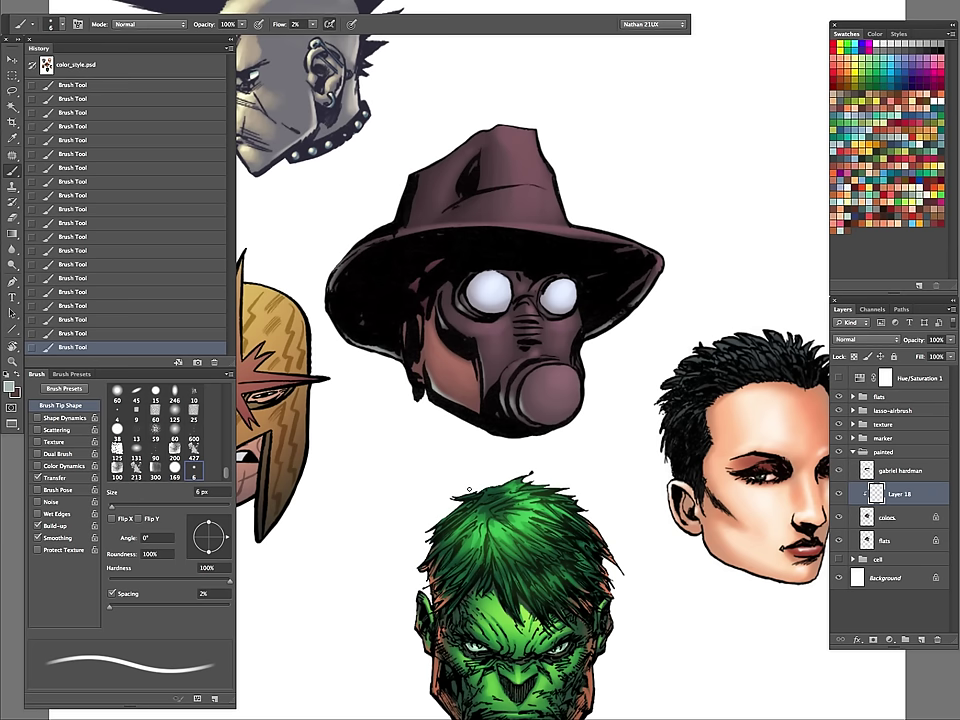
pyautogui.press(']')
pyautogui.press(']')
pyautogui.press(']')
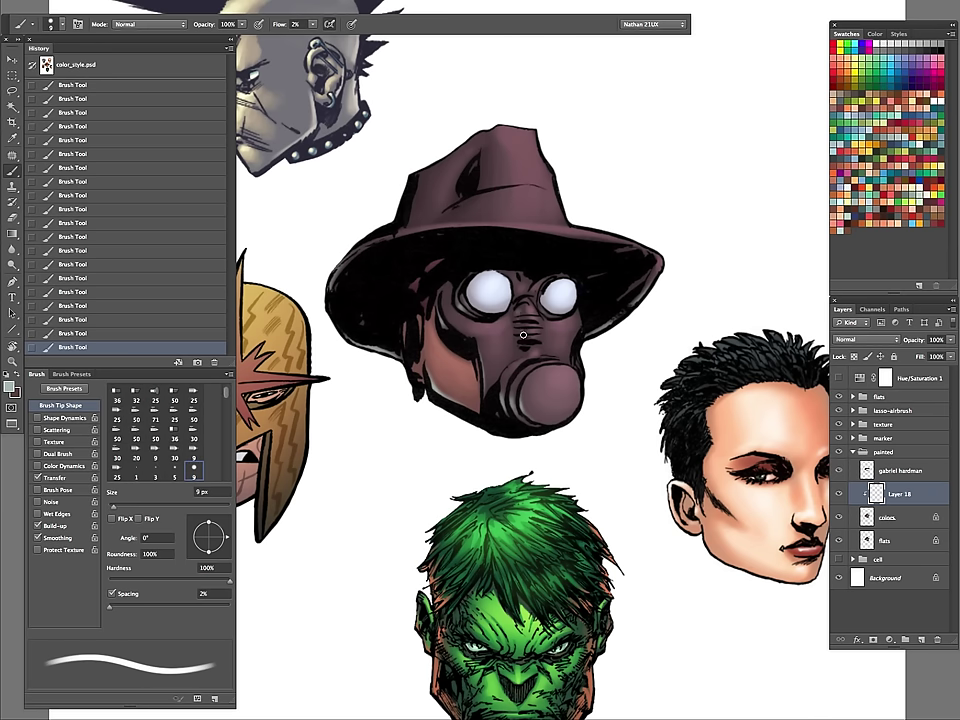
pyautogui.press(']')
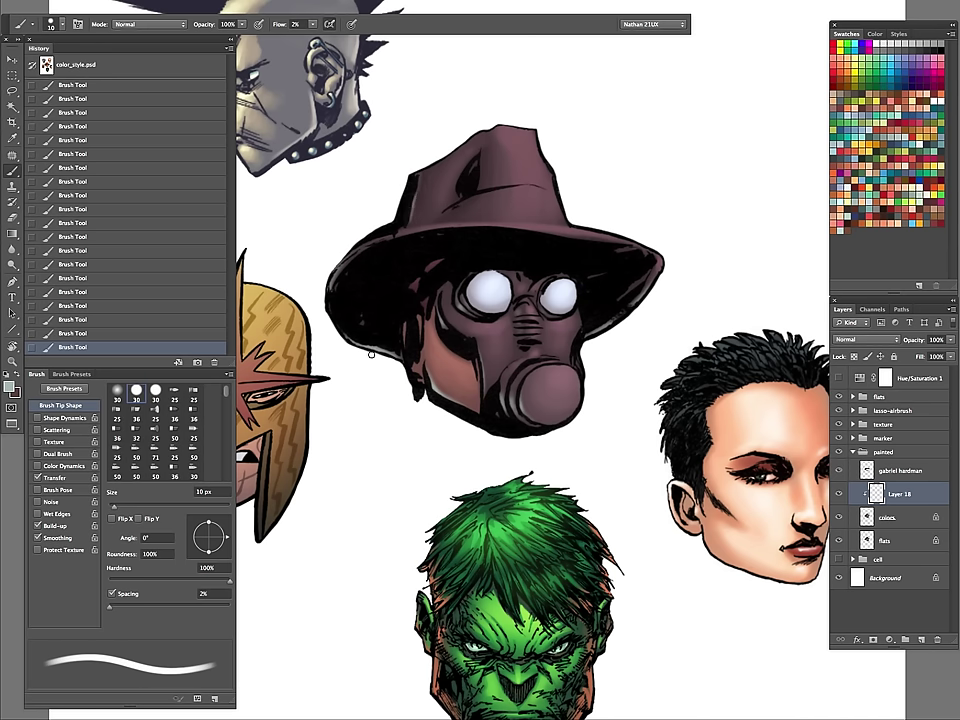
# Undo the last four gray brush strokes and check the head against the full page.
pyautogui.hotkey('ctrl', 'alt', 'z')
pyautogui.hotkey('ctrl', 'alt', 'z')
pyautogui.hotkey('ctrl', 'alt', 'z')
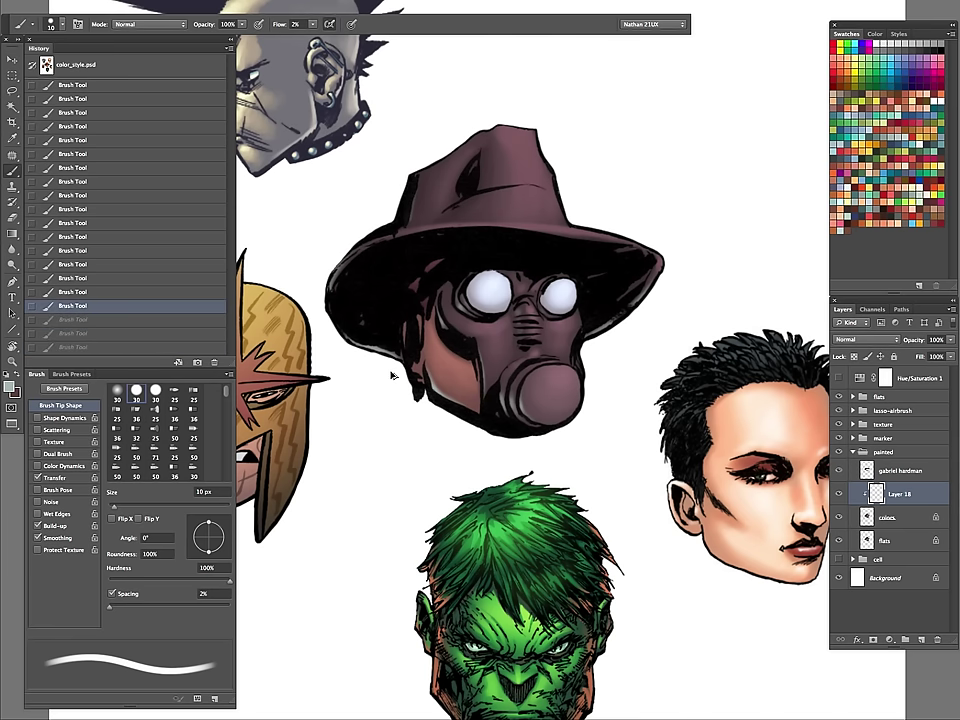
pyautogui.hotkey('ctrl', 'alt', 'z')
pyautogui.press('z')
pyautogui.hotkey('ctrl', '0')
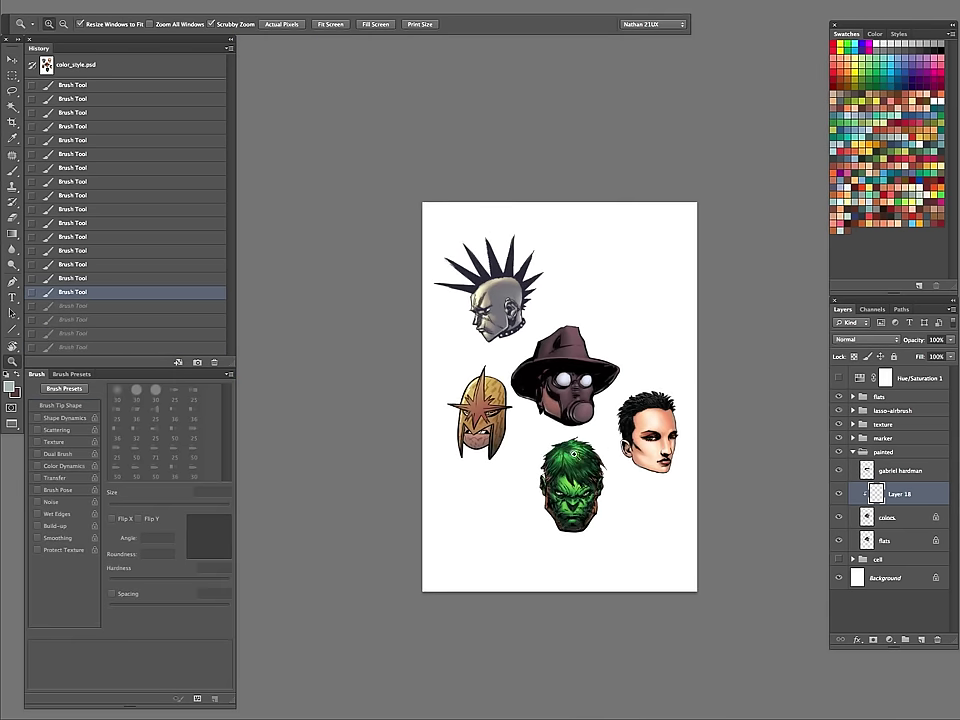
# Adjust Layer 18's rim light with Hue/Saturation, setting saturation to -29 and lightness to -35.
pyautogui.click(605, 400)
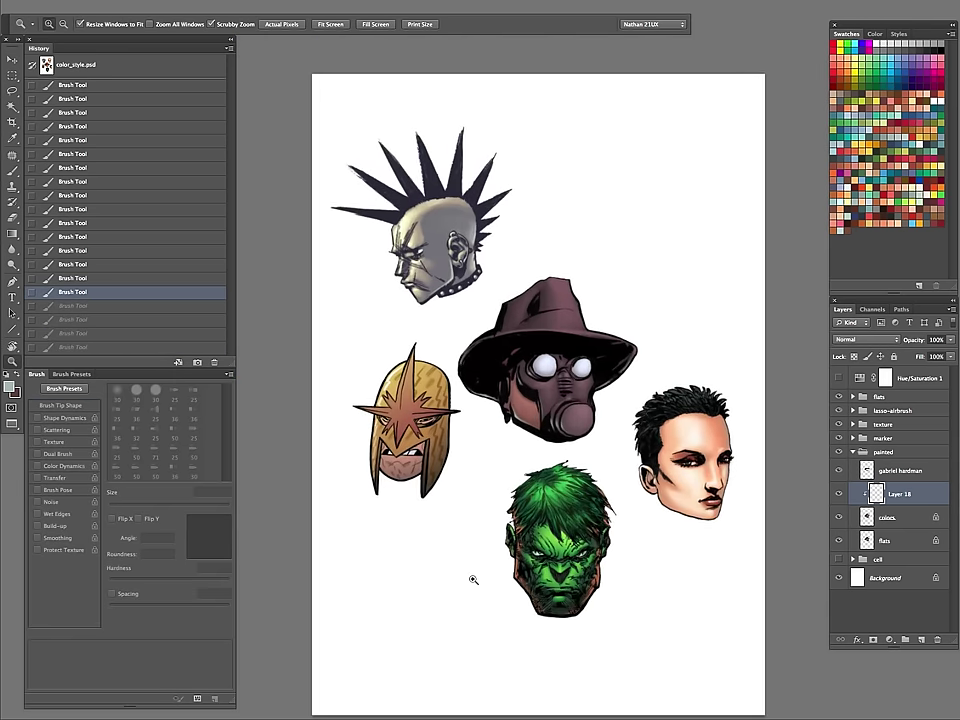
pyautogui.click(596, 391)
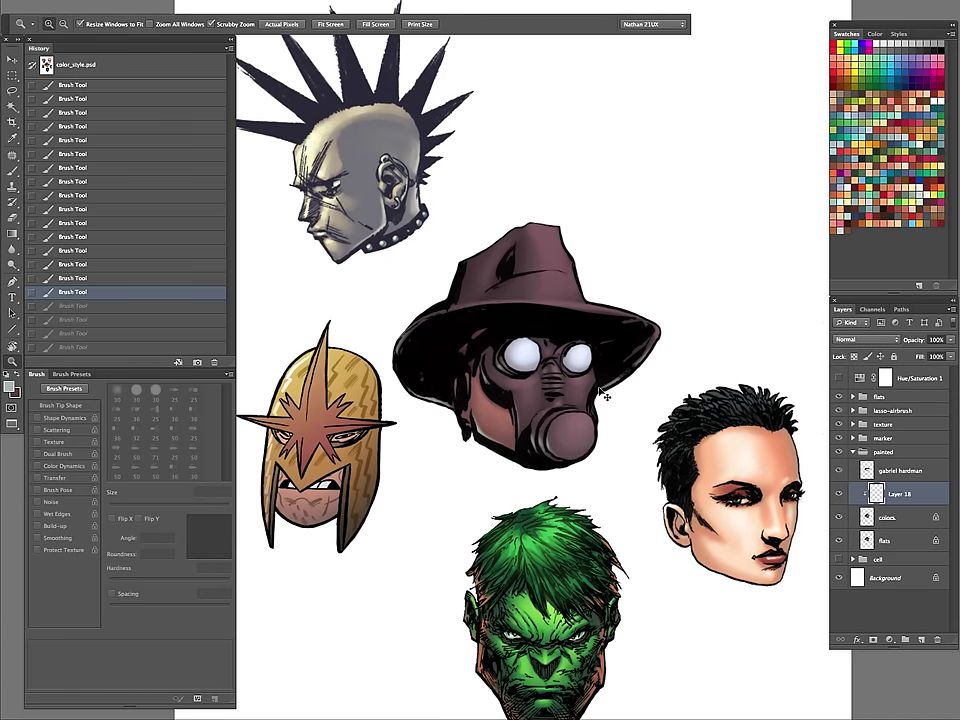
pyautogui.hotkey('ctrl', 'u')
pyautogui.moveTo(745, 240); pyautogui.dragTo(716, 247)
pyautogui.moveTo(745, 208); pyautogui.dragTo(769, 213)
pyautogui.moveTo(716, 241)
pyautogui.mouseDown()
pyautogui.moveTo(733, 242)
pyautogui.moveTo(757, 209)
pyautogui.moveTo(710, 220)
pyautogui.moveTo(722, 244)
pyautogui.moveTo(789, 249)
pyautogui.moveTo(721, 249)
pyautogui.moveTo(727, 208)
pyautogui.moveTo(725, 244)
pyautogui.mouseUp()
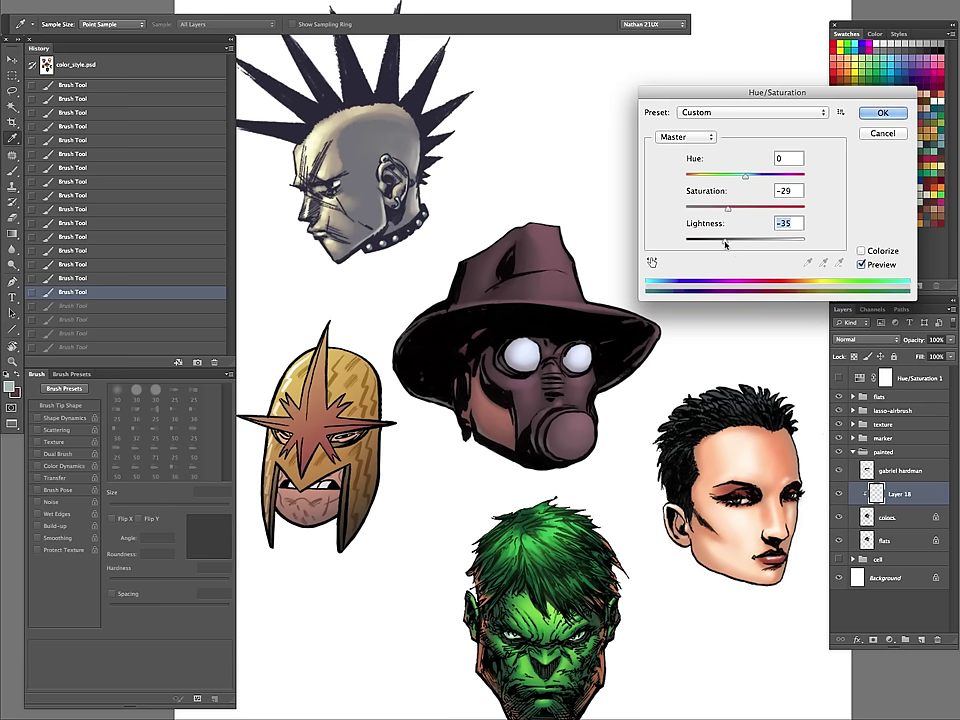
pyautogui.click(882, 114)
pyautogui.hotkey('ctrl', 'u')
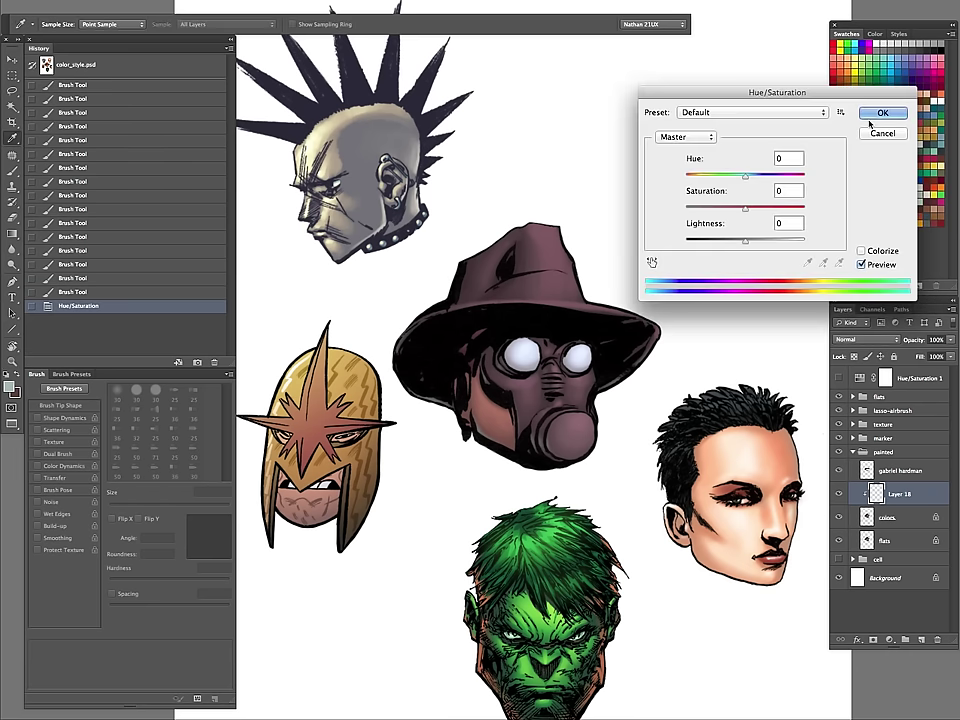
pyautogui.moveTo(752, 180); pyautogui.dragTo(769, 208)
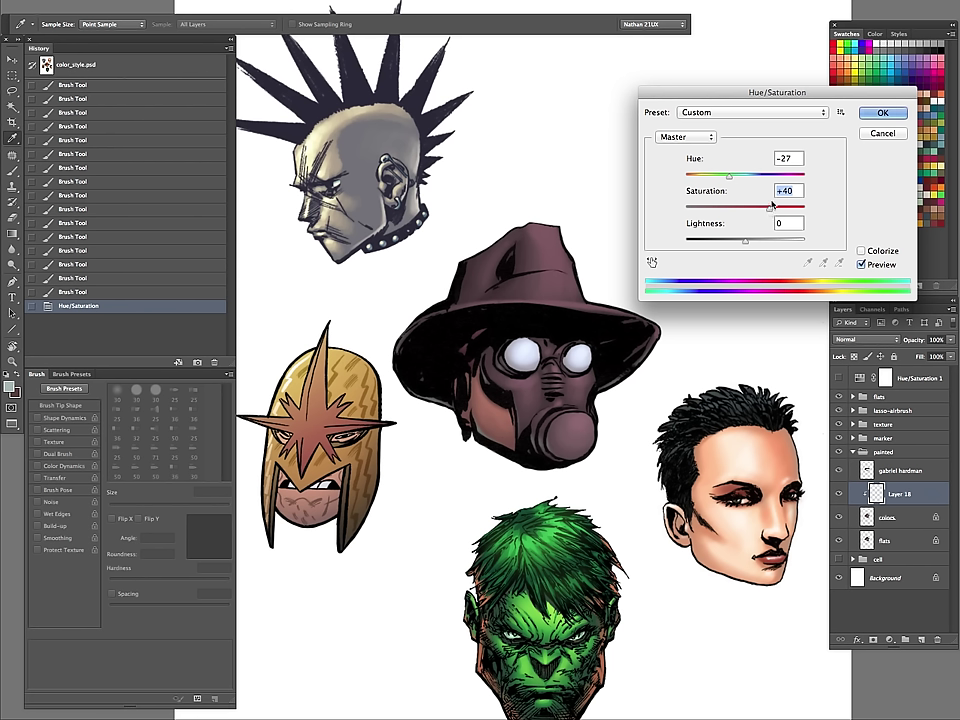
pyautogui.click(782, 208)
pyautogui.click(757, 240)
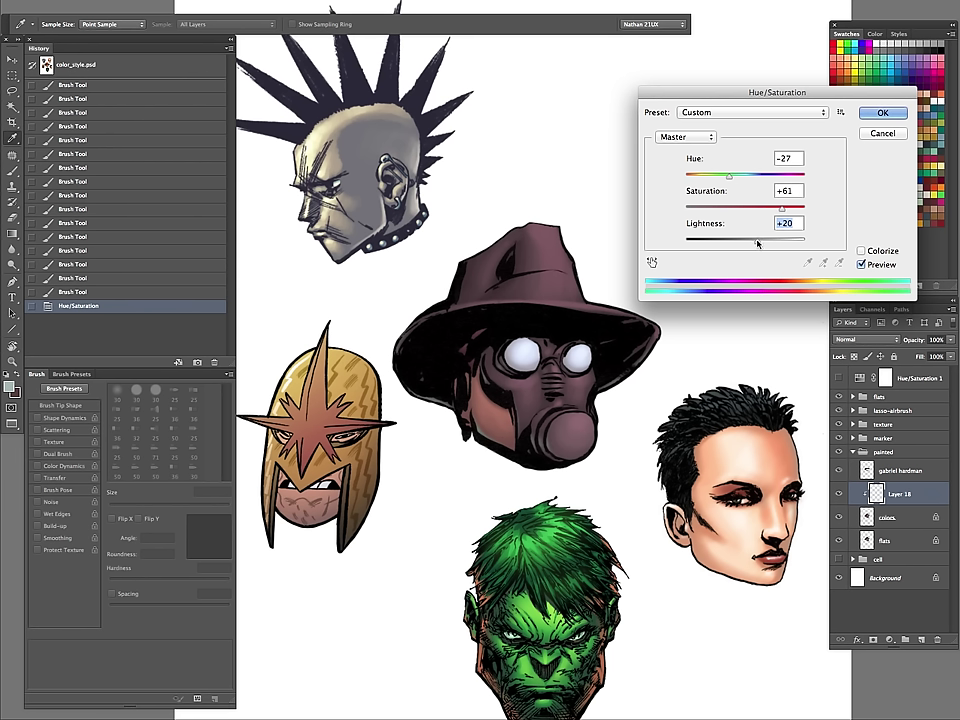
pyautogui.moveTo(731, 180); pyautogui.dragTo(794, 181)
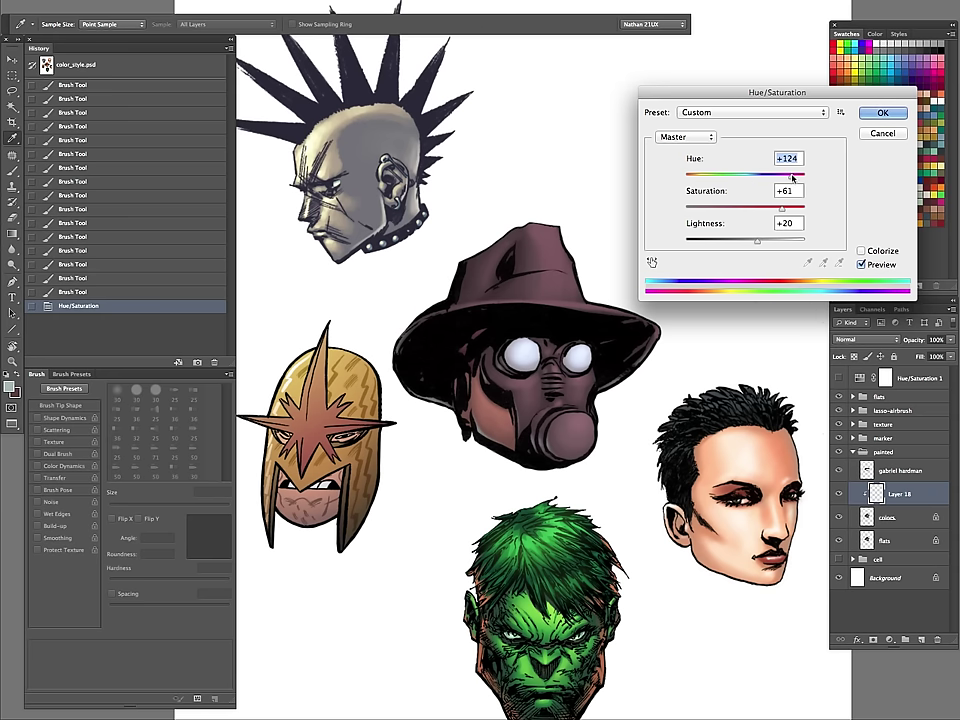
pyautogui.press('Return')
pyautogui.press('z')
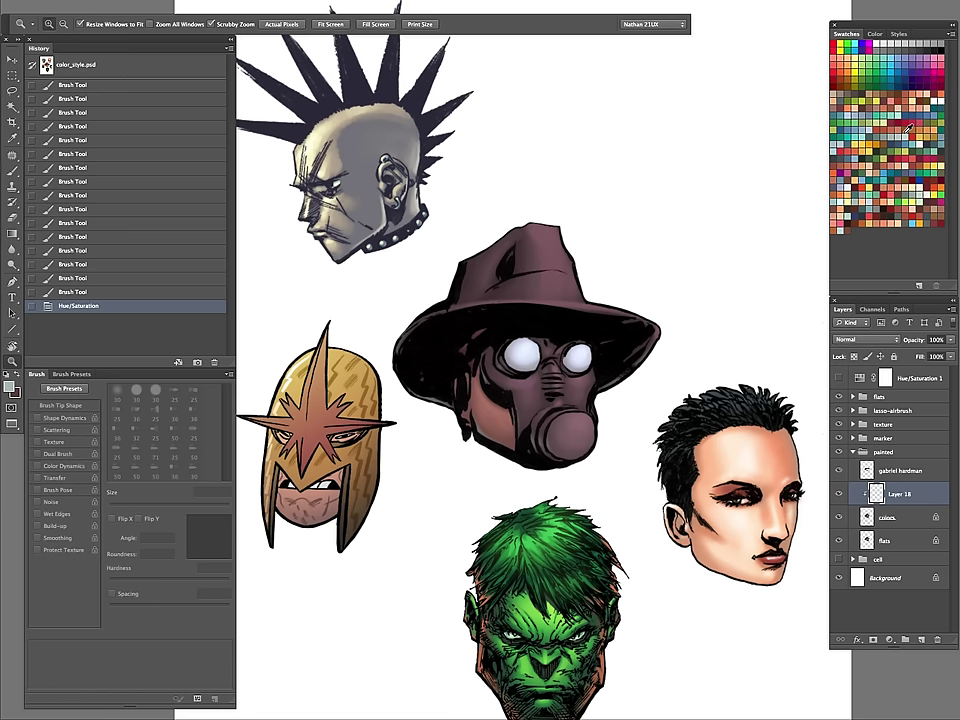
# Compare the rim light on the head before and after the Hue/Saturation adjustment.
pyautogui.press('super+z')
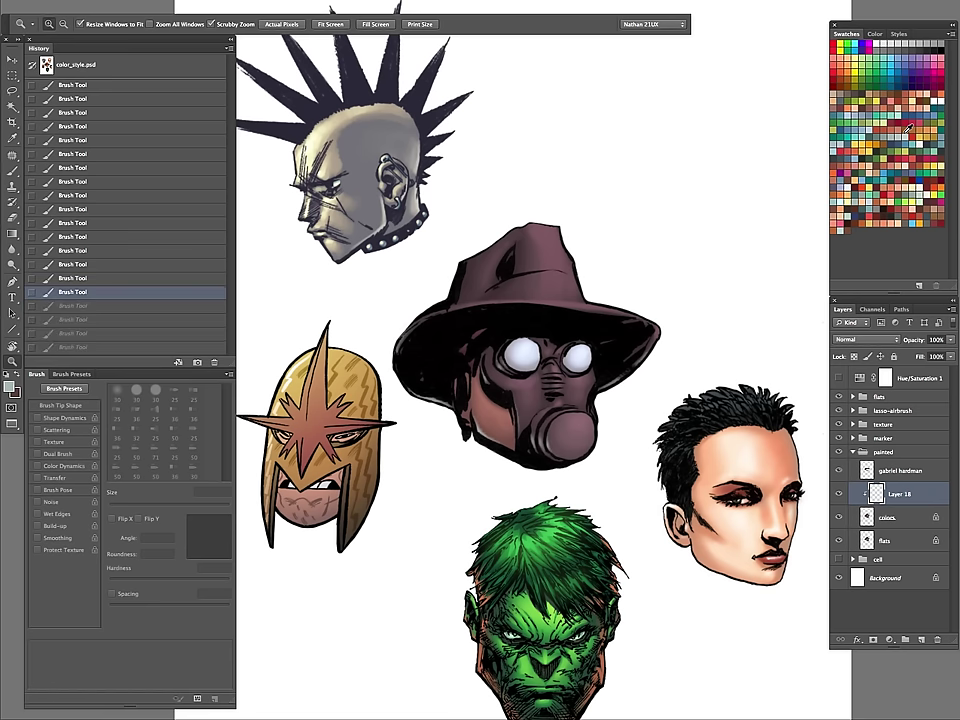
pyautogui.hotkey('ctrl', 'shift', 'z')
pyautogui.hotkey('ctrl', 'alt', 'z')
pyautogui.hotkey('ctrl', 'shift', 'z')
pyautogui.hotkey('ctrl', 'alt', 'z')
pyautogui.hotkey('ctrl', 'shift', 'z')
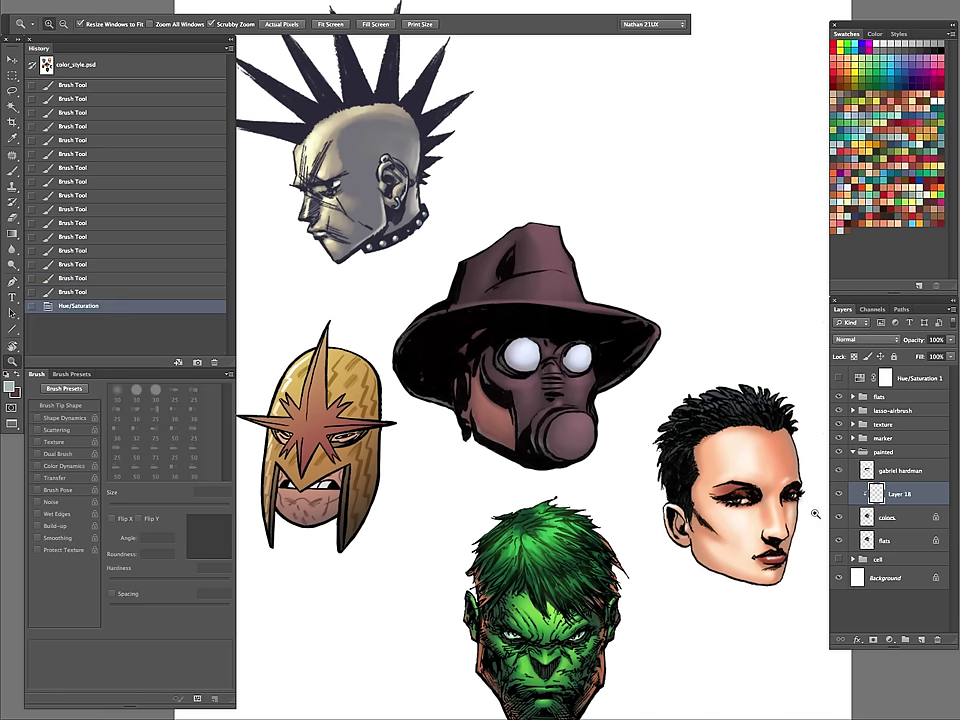
# Lighten Layer 18's rim light slightly with another Hue/Saturation adjustment.
pyautogui.hotkey('ctrl', 'u')
pyautogui.moveTo(745, 241)
pyautogui.mouseDown()
pyautogui.moveTo(754, 243)
pyautogui.moveTo(737, 209)
pyautogui.moveTo(762, 243)
pyautogui.moveTo(732, 210)
pyautogui.moveTo(756, 241)
pyautogui.mouseUp()
pyautogui.click(882, 112)
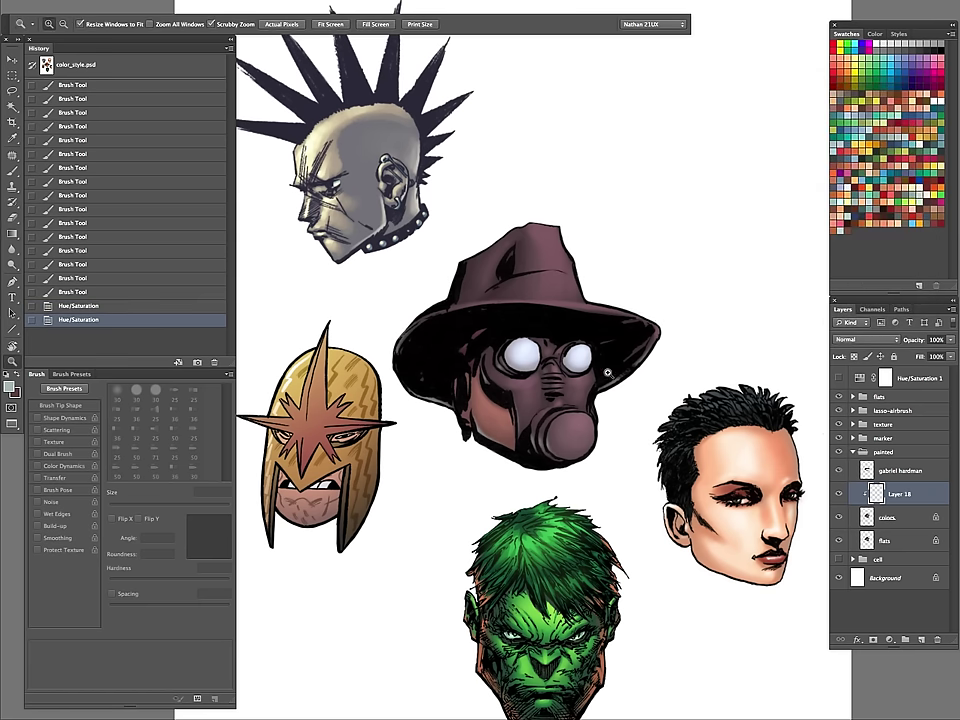
# Brush near-white highlights along the goggle rims and mask with a 5 px brush at 2% flow.
pyautogui.moveTo(615, 369); pyautogui.dragTo(654, 347)
pyautogui.click(578, 405)
pyautogui.press('b')
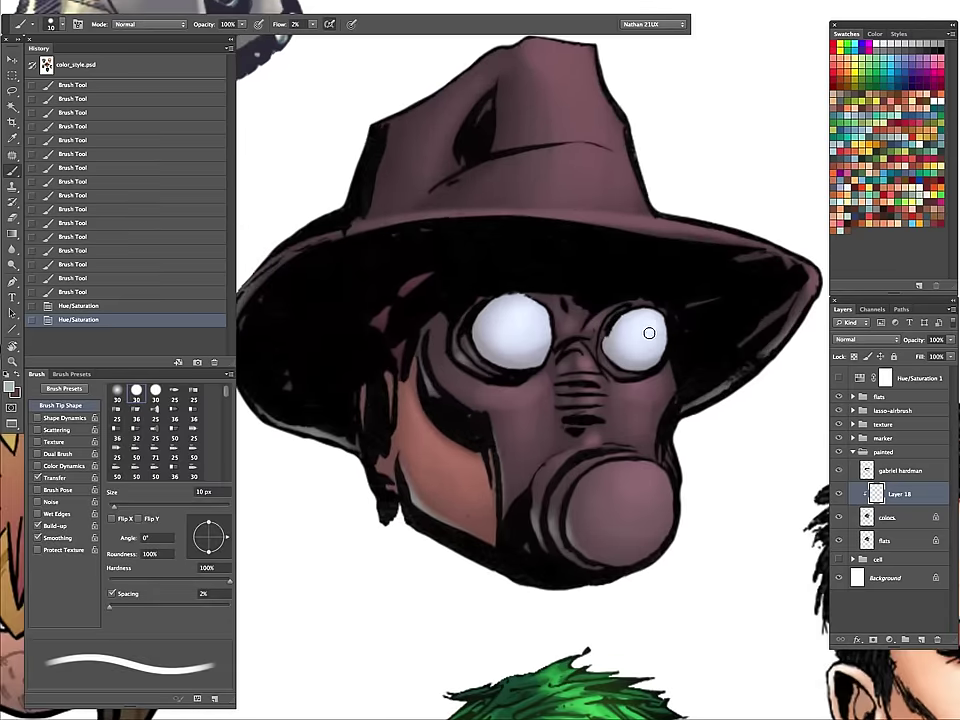
pyautogui.press('z')
pyautogui.press('b')
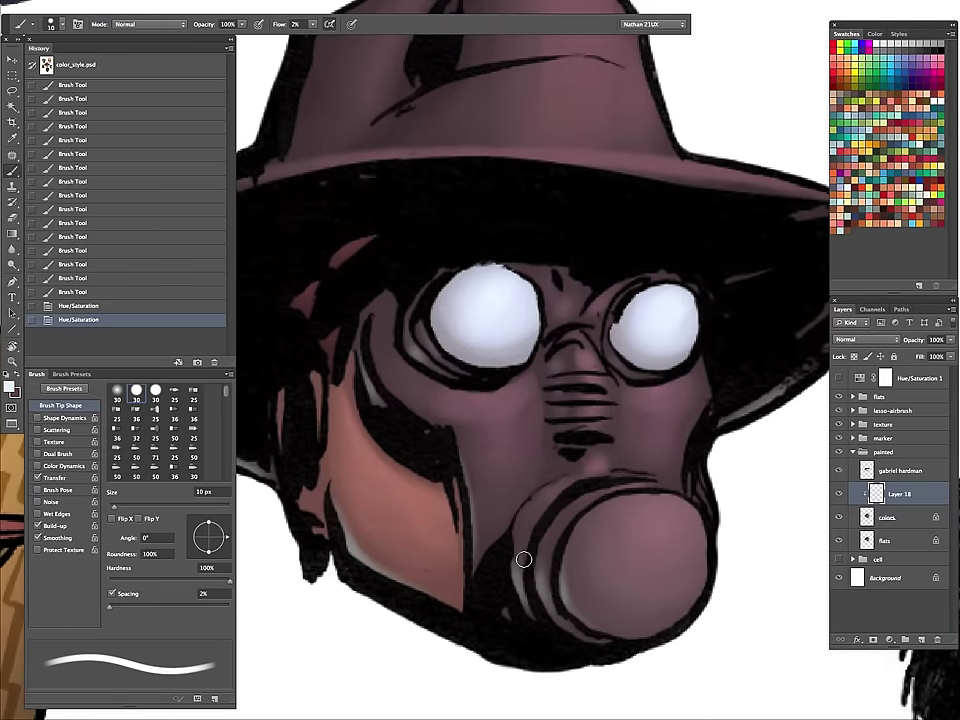
pyautogui.press('[')
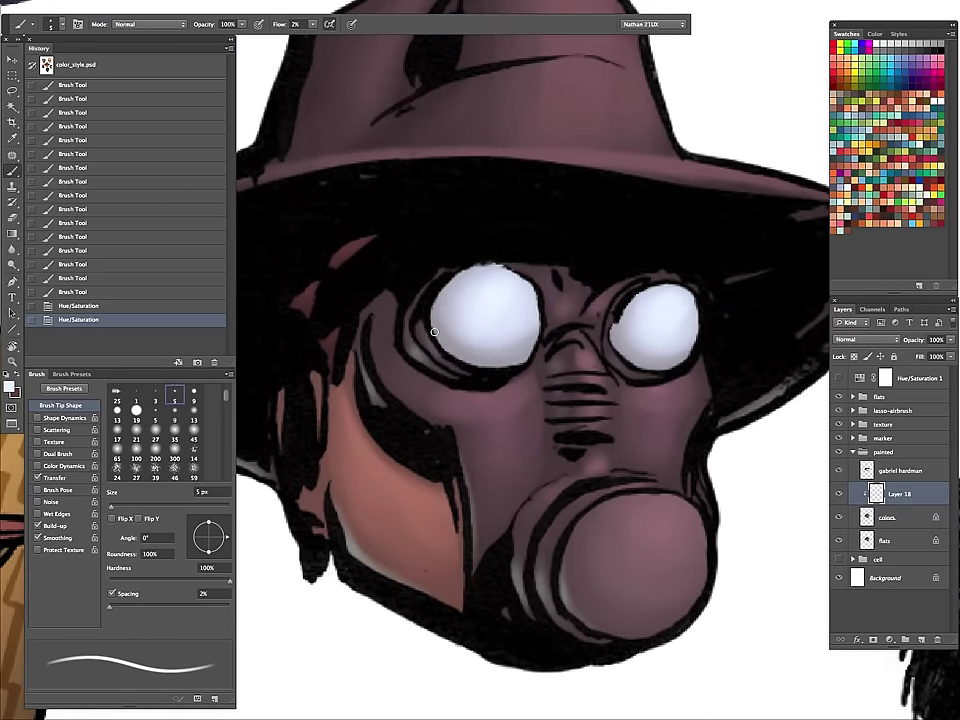
pyautogui.moveTo(433, 319)
pyautogui.mouseDown()
pyautogui.moveTo(459, 366)
pyautogui.moveTo(432, 312)
pyautogui.mouseUp()
pyautogui.moveTo(432, 313)
pyautogui.mouseDown()
pyautogui.moveTo(437, 326)
pyautogui.moveTo(438, 298)
pyautogui.mouseUp()
pyautogui.moveTo(621, 353)
pyautogui.mouseDown()
pyautogui.moveTo(648, 370)
pyautogui.moveTo(626, 358)
pyautogui.moveTo(612, 324)
pyautogui.moveTo(658, 372)
pyautogui.moveTo(680, 356)
pyautogui.moveTo(610, 399)
pyautogui.moveTo(545, 477)
pyautogui.mouseUp()
# Check the head against the full page and compare it with Layer 18 hidden and shown.
pyautogui.press('z')
pyautogui.moveTo(654, 438); pyautogui.dragTo(607, 440)
pyautogui.keyDown('alt'); pyautogui.click(607, 440); pyautogui.keyUp('alt')
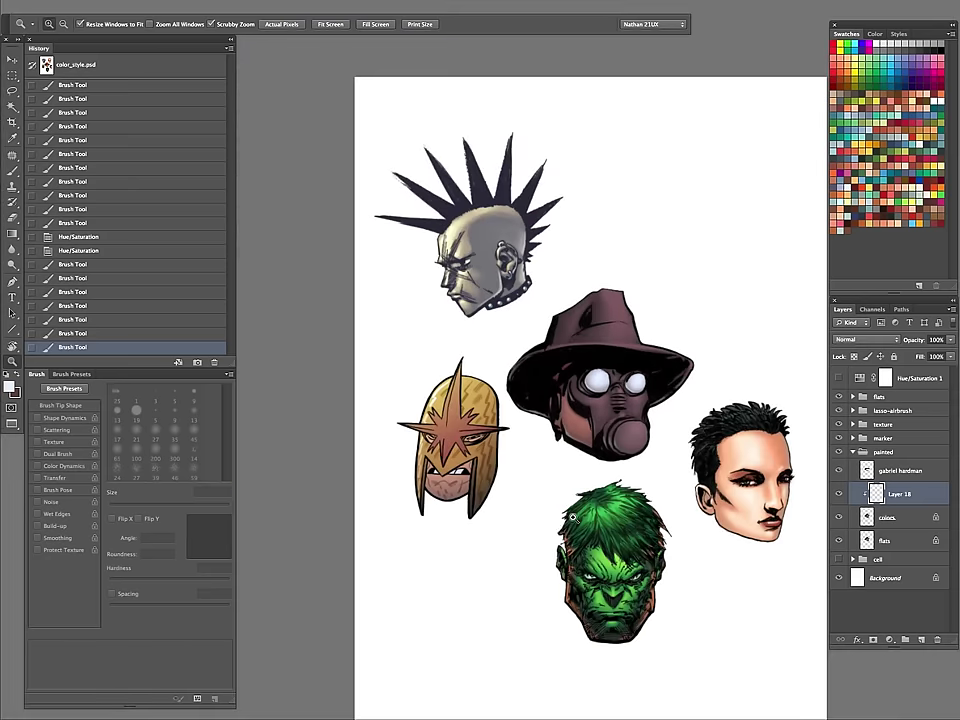
pyautogui.click(671, 411)
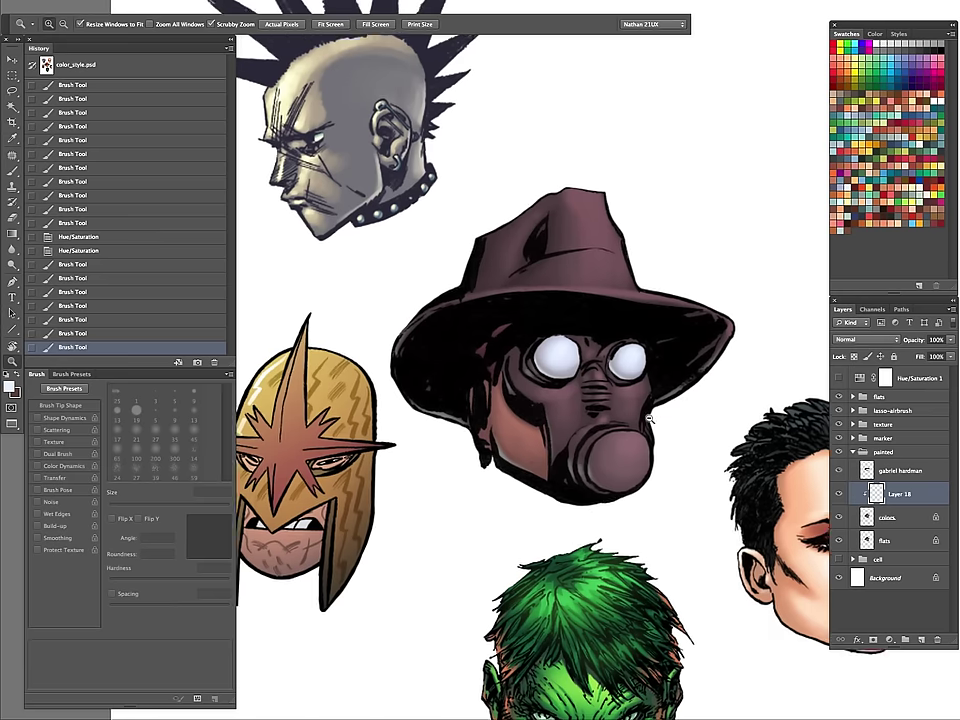
pyautogui.moveTo(654, 414); pyautogui.dragTo(602, 515)
pyautogui.click(842, 493)
pyautogui.click(842, 493)
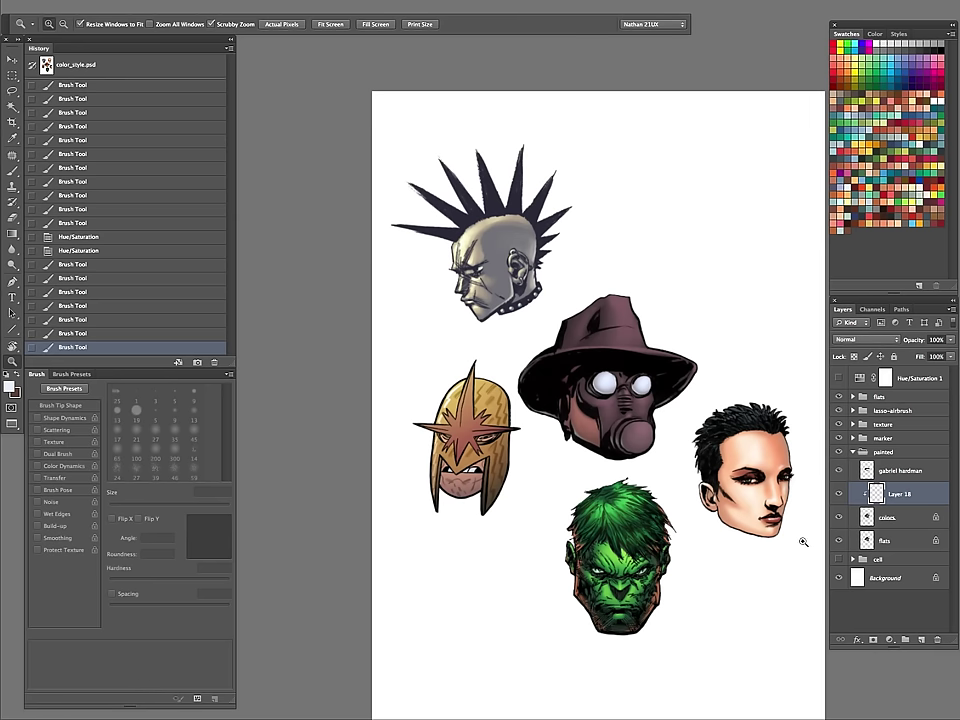
pyautogui.moveTo(657, 399); pyautogui.dragTo(586, 456)
pyautogui.click(586, 456)
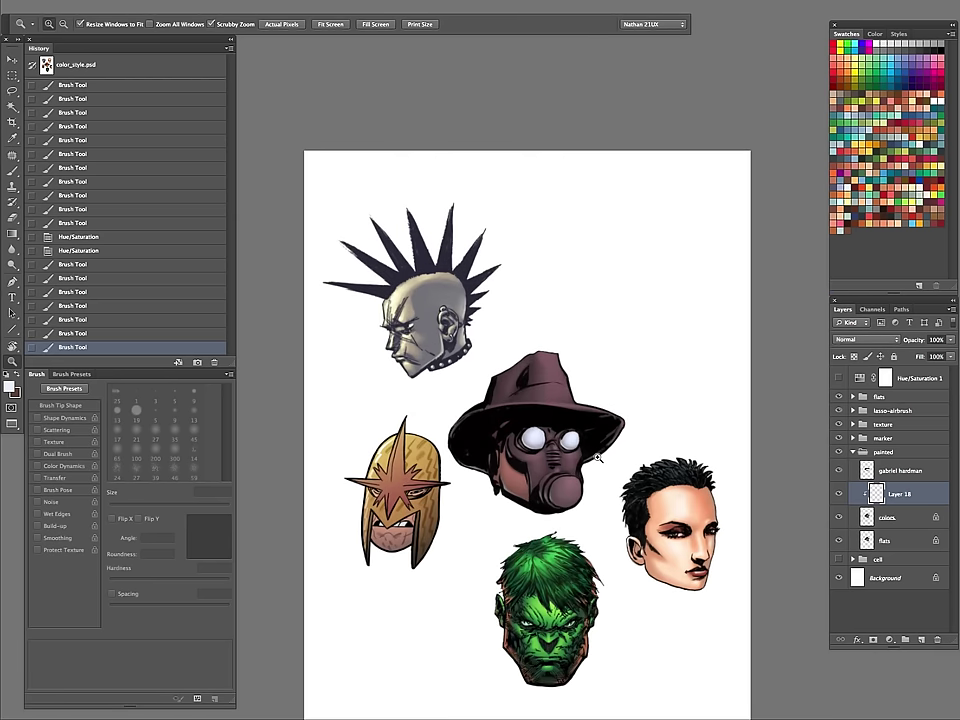
# Select the gas mask area from the flats layer and set its saturation to -22 and lightness to -13 on the colors layer.
pyautogui.click(885, 540)
pyautogui.press('w')
pyautogui.click(554, 471)
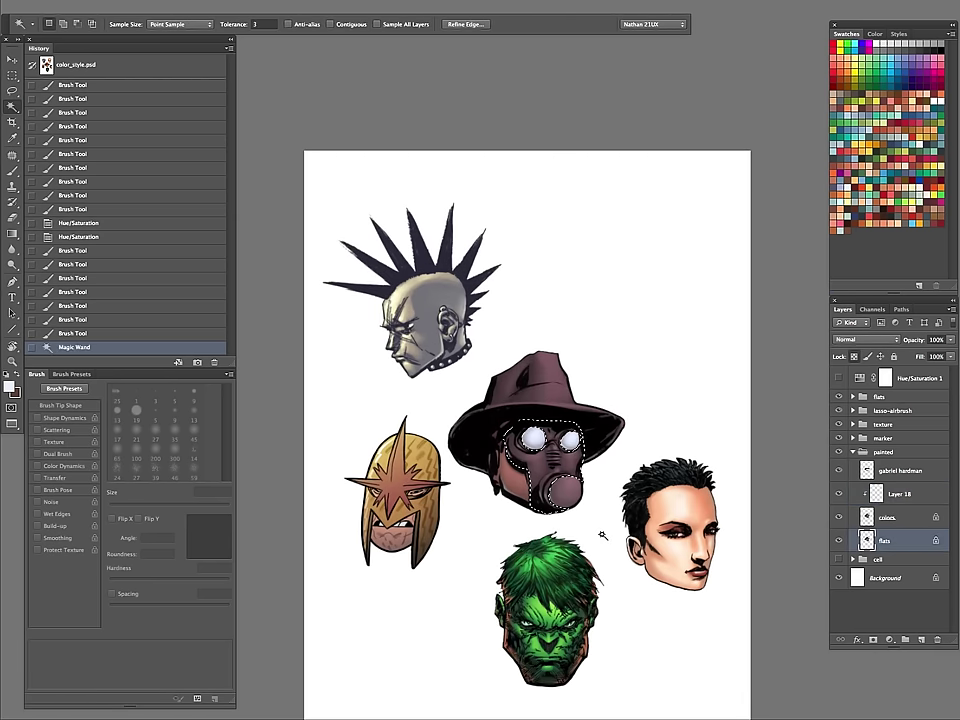
pyautogui.click(869, 520)
pyautogui.hotkey('ctrl', 'u')
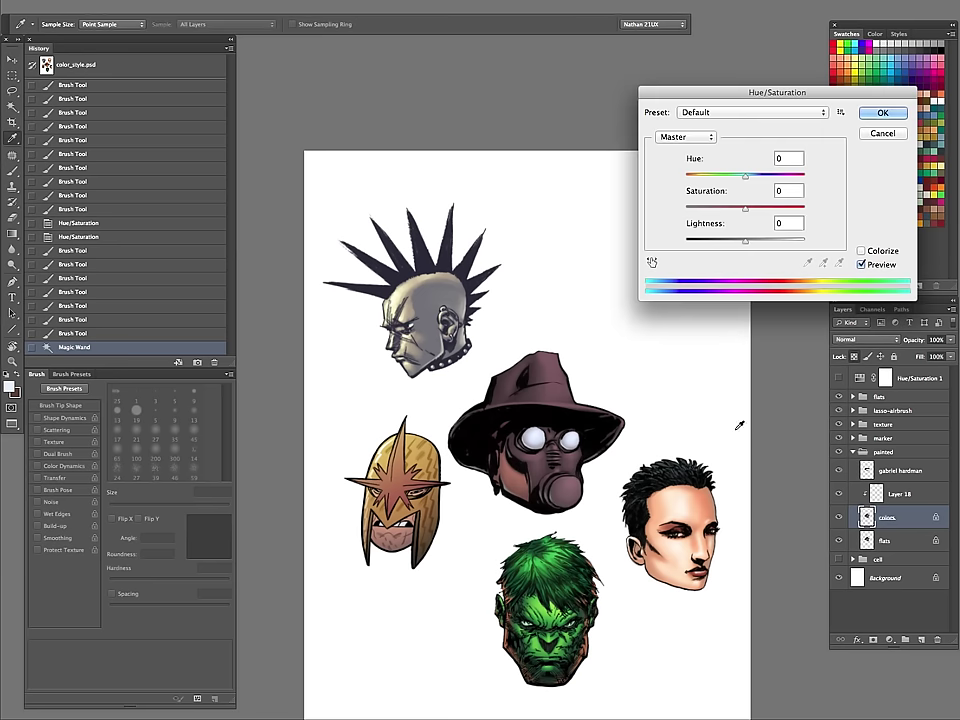
pyautogui.moveTo(744, 241); pyautogui.dragTo(732, 208)
pyautogui.click(882, 113)
pyautogui.hotkey('ctrl', 'd')
pyautogui.press('z')
pyautogui.moveTo(565, 441); pyautogui.dragTo(542, 574)
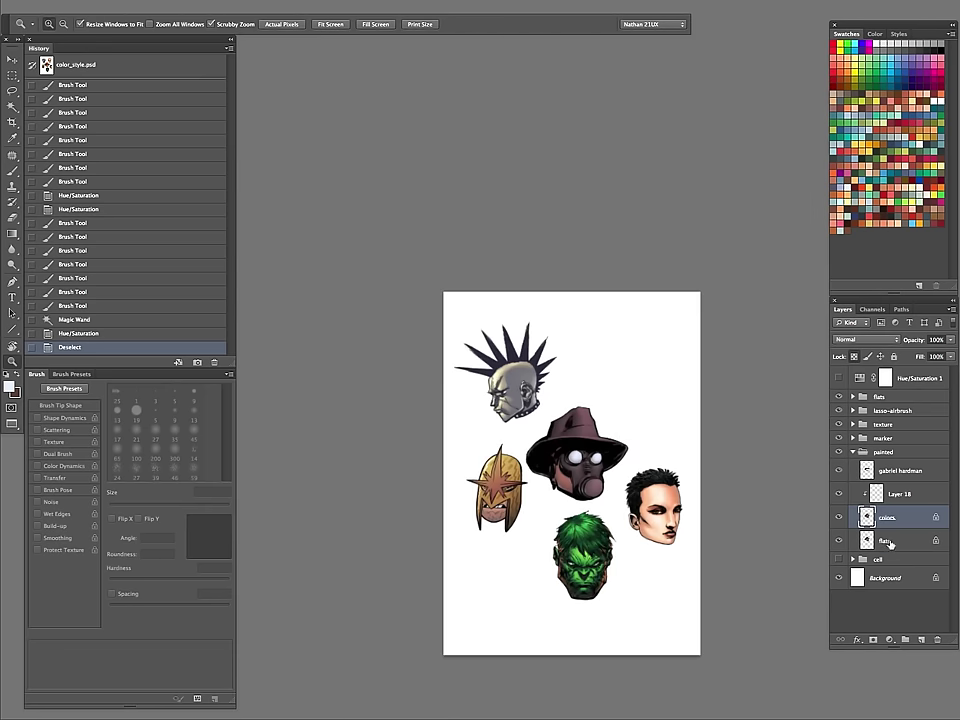
# Select the mask's round filter from the flats layer and apply saturation -22 and lightness -13 to it on the colors layer.
pyautogui.click(890, 543)
pyautogui.press('w')
pyautogui.click(594, 490)
pyautogui.hotkey('ctrl', 'alt', 'u')
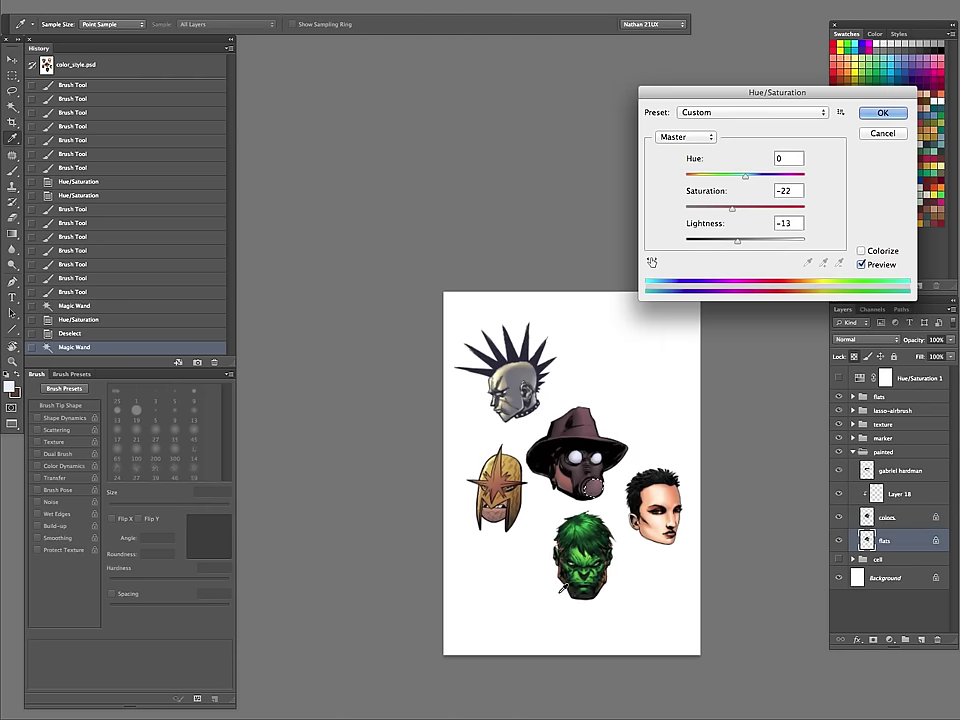
pyautogui.click(882, 133)
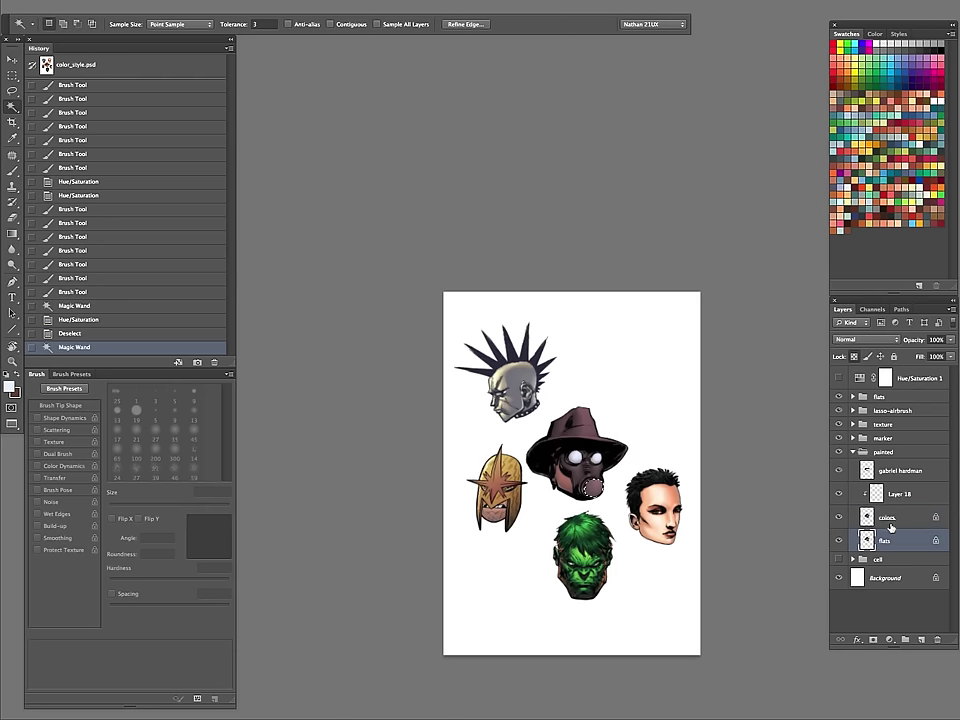
pyautogui.click(889, 524)
pyautogui.hotkey('ctrl', 'u')
pyautogui.press('Return')
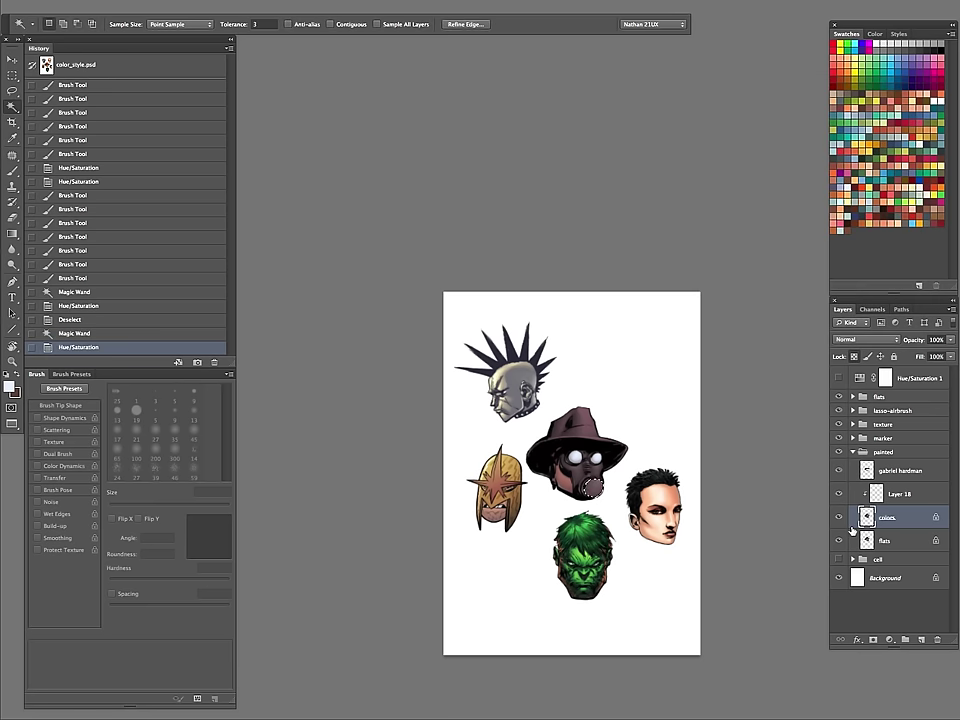
pyautogui.hotkey('ctrl', 'd')
# Select both goggle lenses from the flats layer and darken them on the colors layer with saturation -22 and lightness -37.
pyautogui.click(887, 542)
pyautogui.click(577, 458)
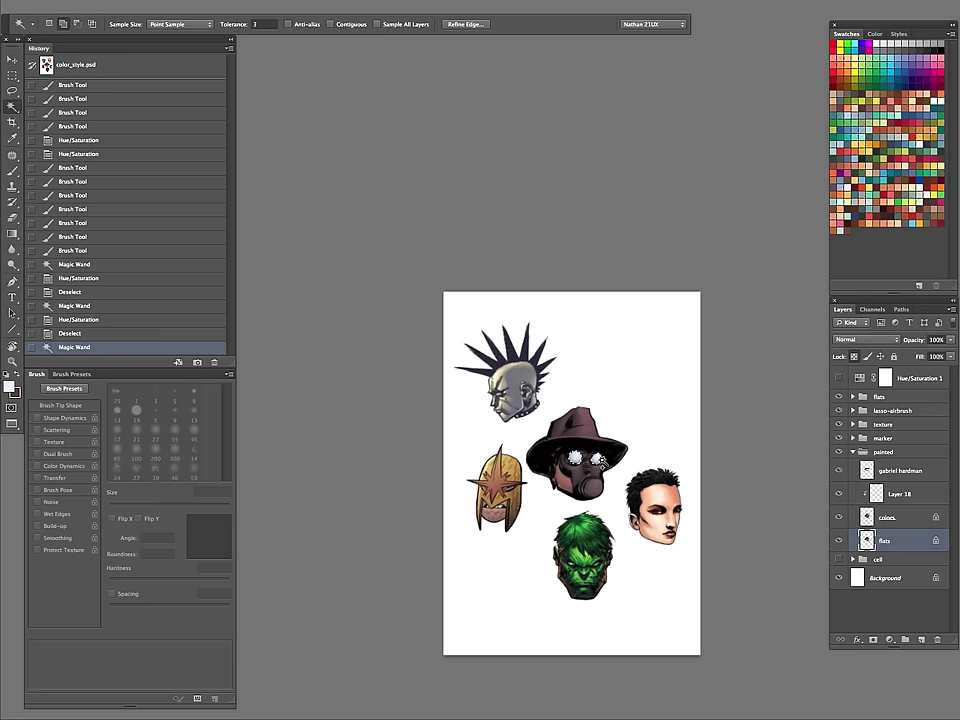
pyautogui.click(897, 522)
pyautogui.press('z')
pyautogui.moveTo(606, 453); pyautogui.dragTo(633, 460)
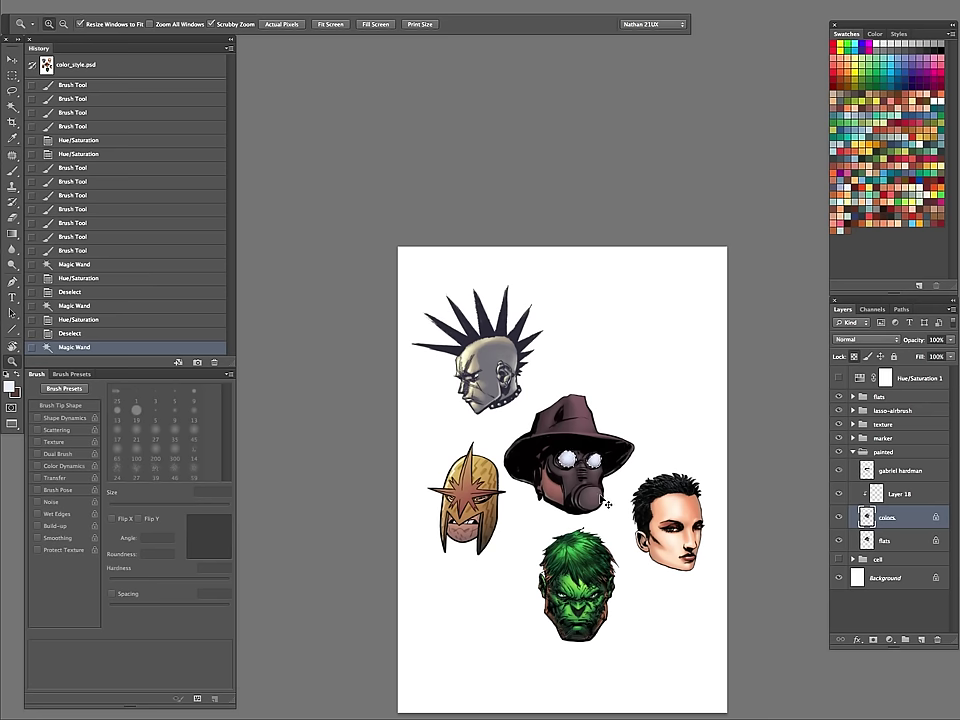
pyautogui.hotkey('ctrl', 'u')
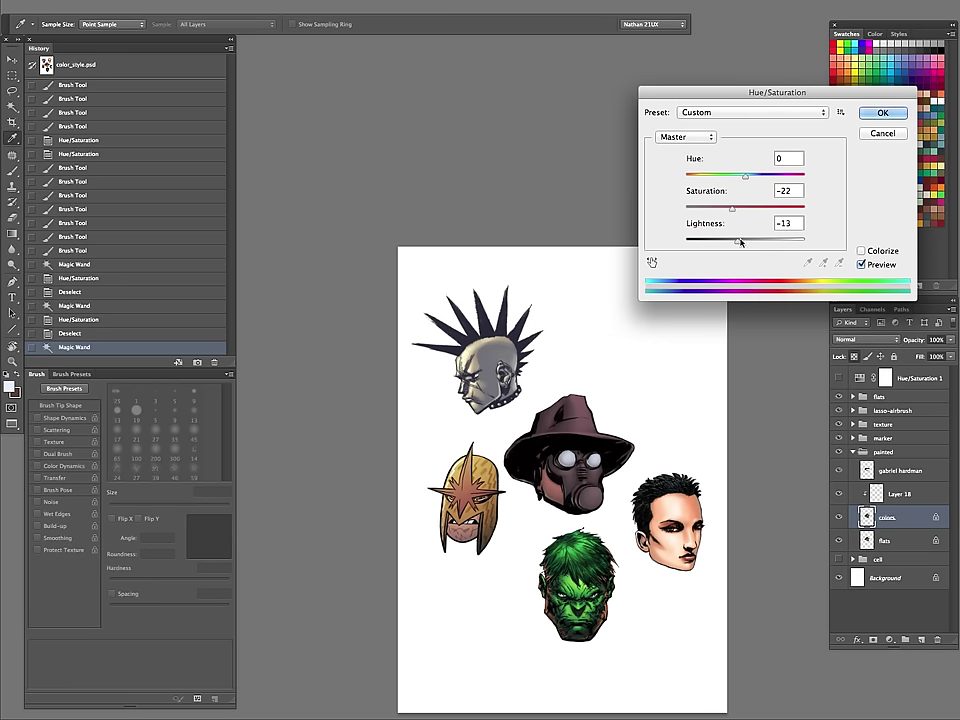
pyautogui.moveTo(741, 242); pyautogui.dragTo(724, 243)
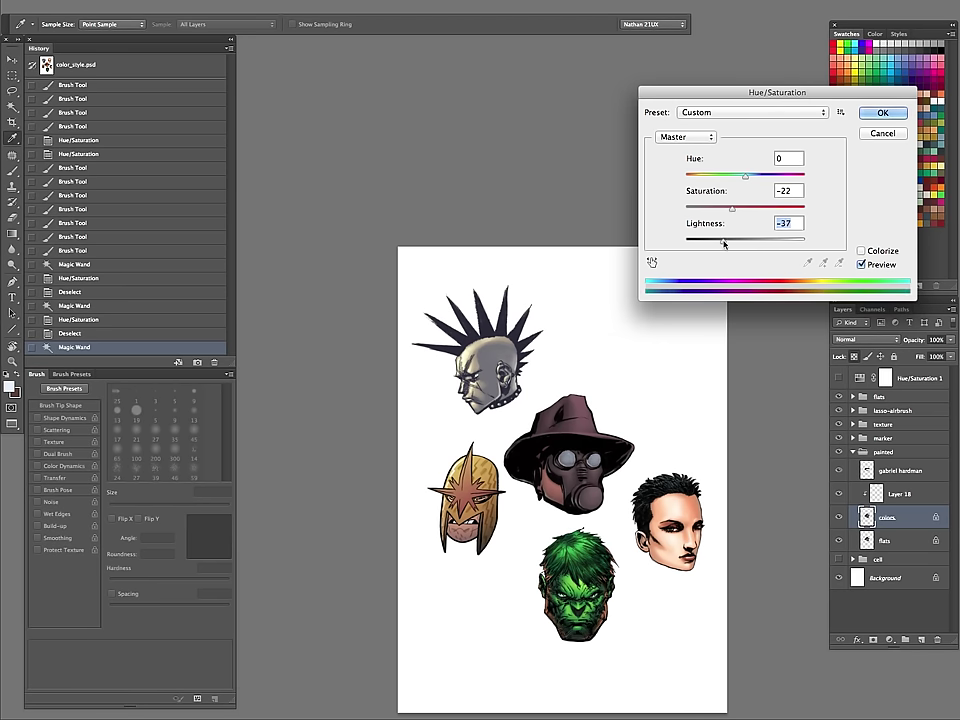
pyautogui.click(882, 113)
# Apply a Hue/Saturation adjustment to Layer 18 within the selected lenses, and deselect.
pyautogui.click(581, 458)
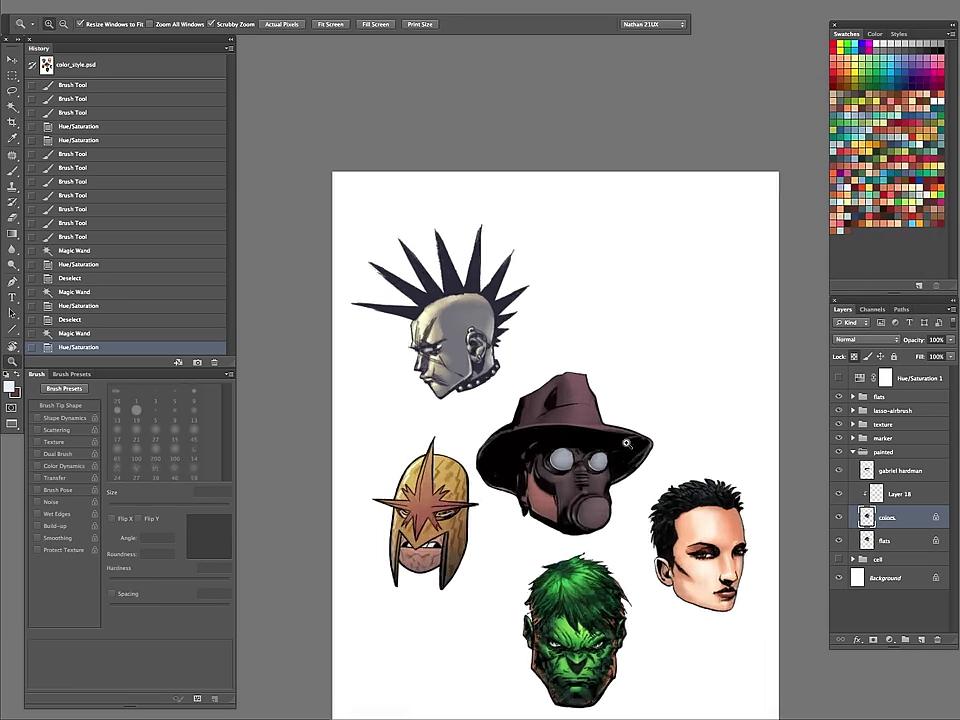
pyautogui.moveTo(626, 443)
pyautogui.mouseDown()
pyautogui.moveTo(649, 439)
pyautogui.moveTo(632, 439)
pyautogui.mouseUp()
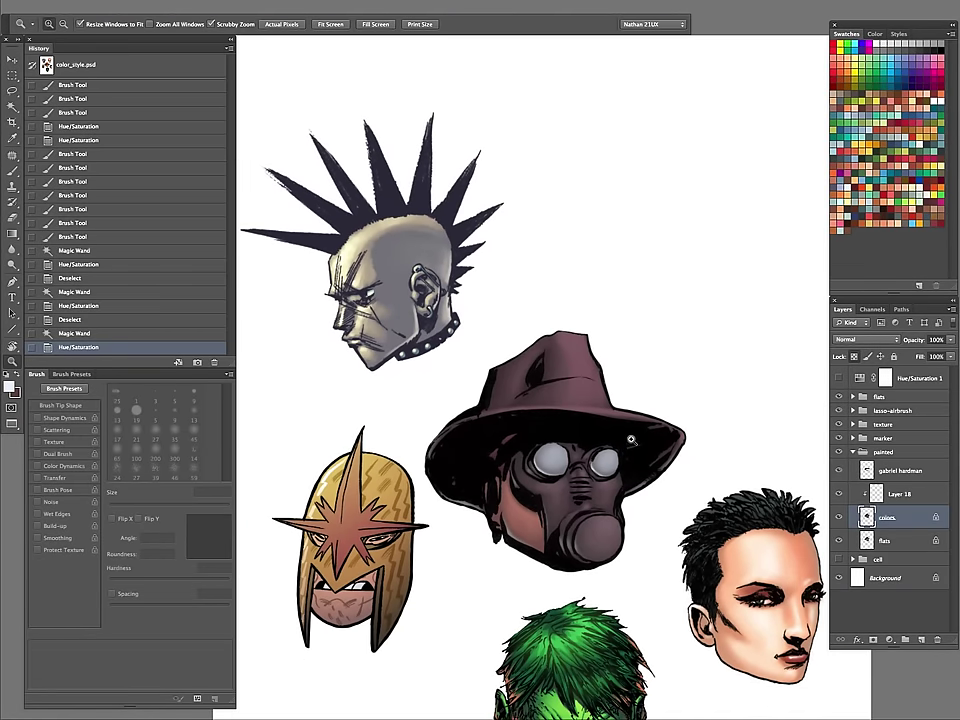
pyautogui.click(893, 494)
pyautogui.press('l')
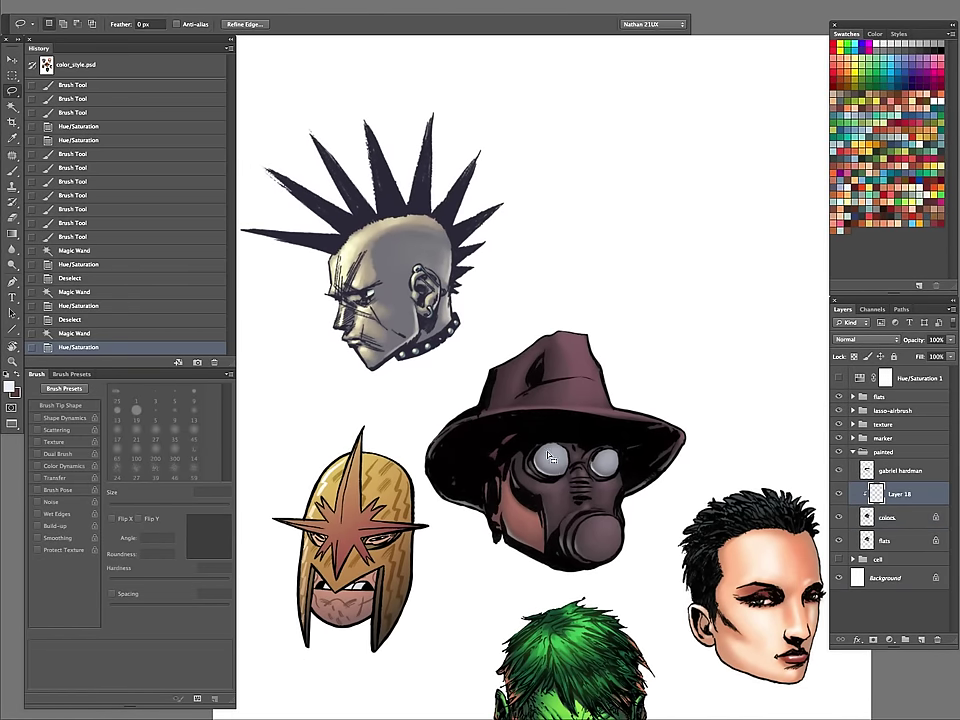
pyautogui.press('z')
pyautogui.moveTo(612, 467); pyautogui.dragTo(662, 433)
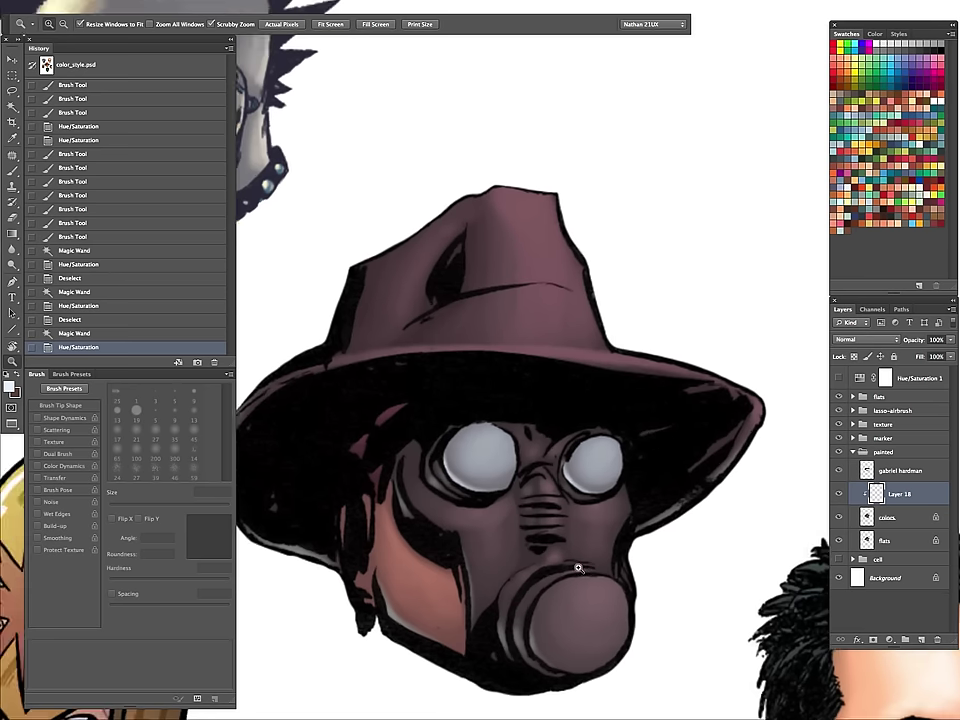
pyautogui.hotkey('ctrl', 'u')
pyautogui.press('Return')
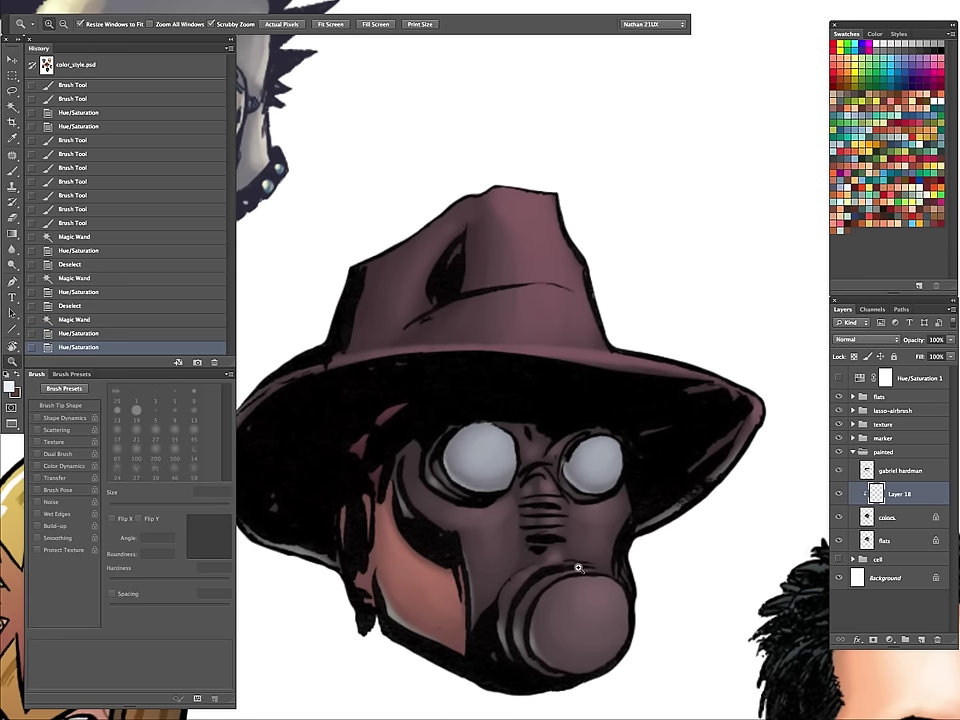
pyautogui.moveTo(664, 437); pyautogui.dragTo(585, 484)
pyautogui.press('super+d')
# Select the hat area from the flats layer and apply a Color Balance adjustment to it on the colors layer.
pyautogui.moveTo(673, 440); pyautogui.dragTo(708, 437)
pyautogui.click(896, 537)
pyautogui.press('w')
pyautogui.click(663, 391)
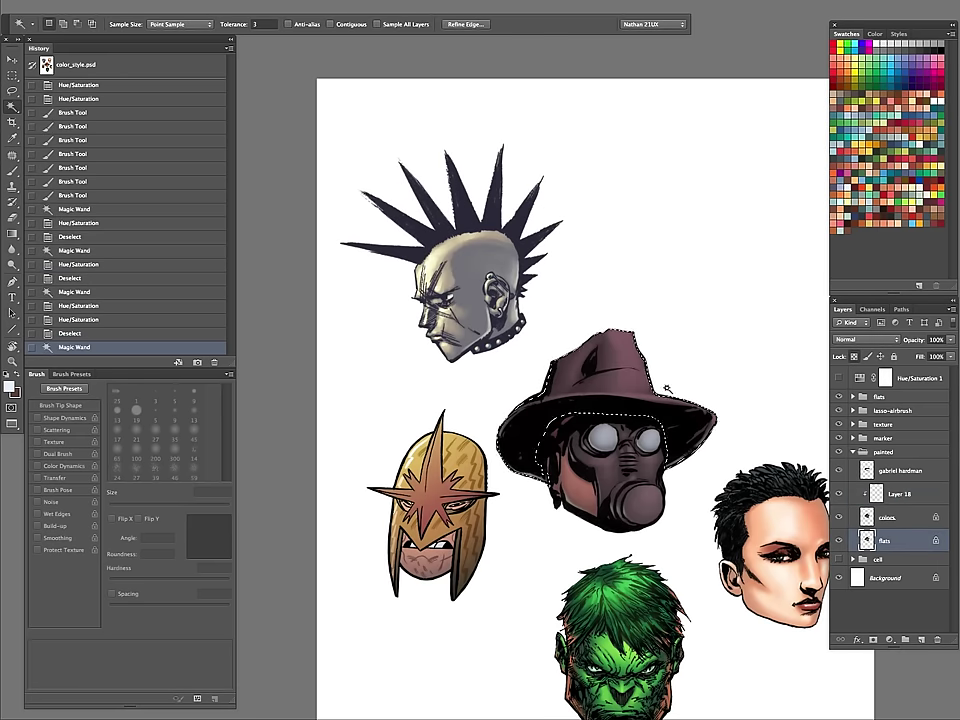
pyautogui.hotkey('alt', ']')
pyautogui.hotkey('ctrl', 'b')
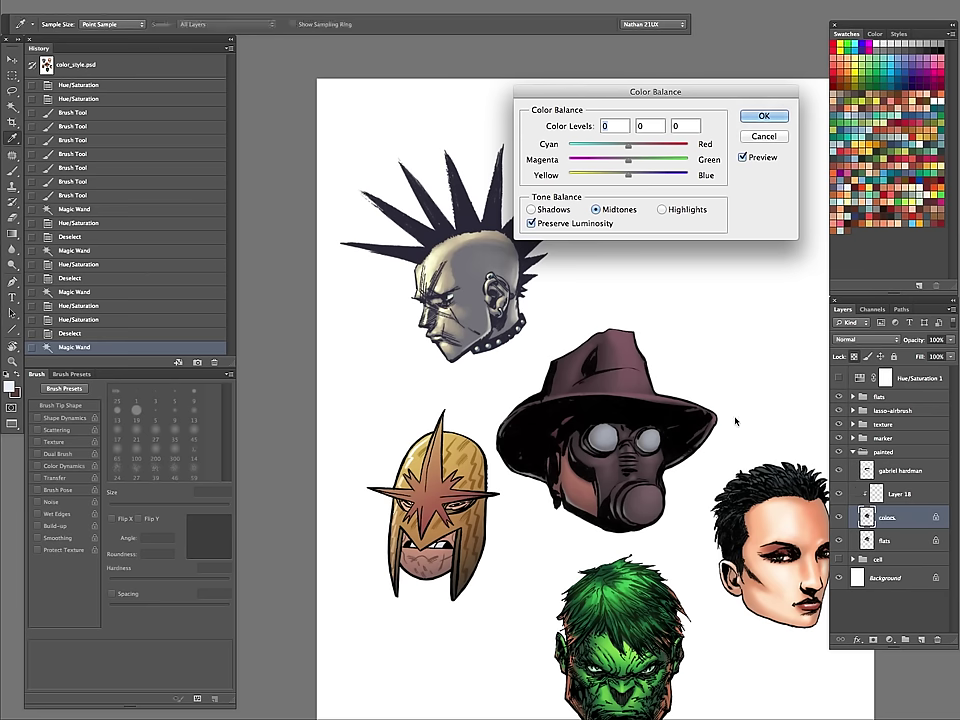
pyautogui.moveTo(628, 146)
pyautogui.mouseDown()
pyautogui.moveTo(627, 180)
pyautogui.moveTo(629, 160)
pyautogui.mouseUp()
pyautogui.click(762, 117)
# Load the whole head's silhouette from the flats layer and fill it with a peach swatch on a new layer above Layer 18.
pyautogui.press('z')
pyautogui.moveTo(648, 406); pyautogui.dragTo(554, 422)
pyautogui.moveTo(664, 424); pyautogui.dragTo(572, 428)
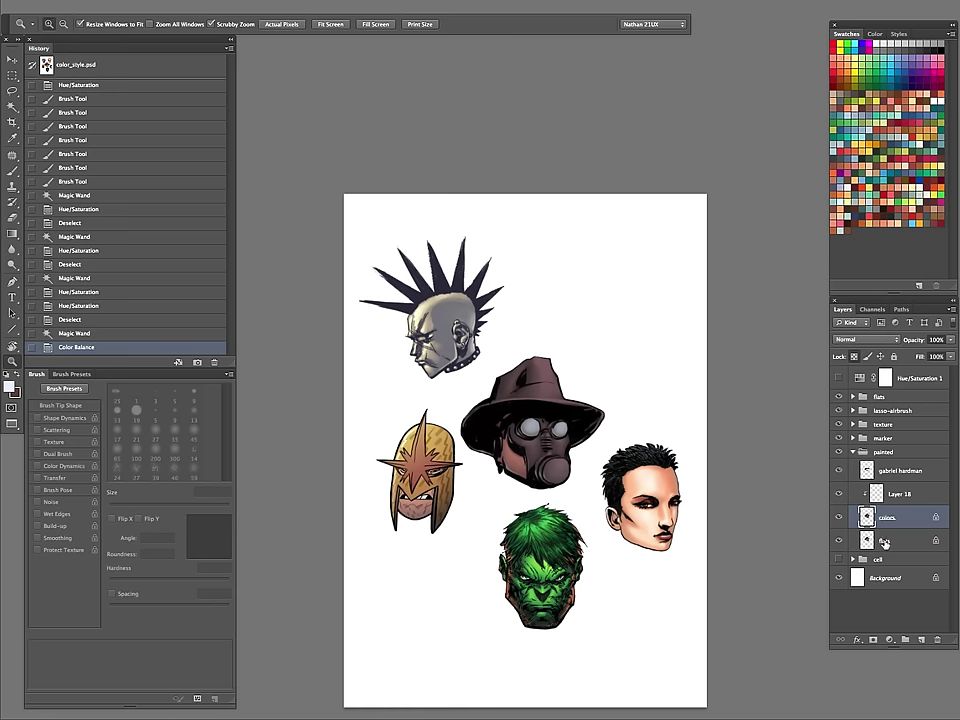
pyautogui.click(900, 493)
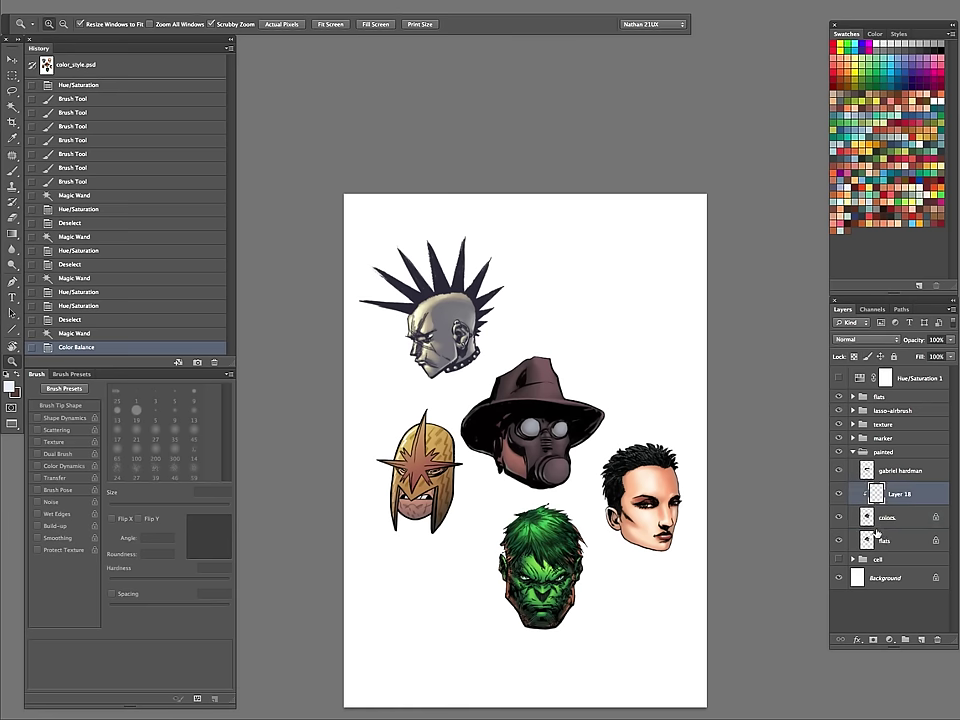
pyautogui.keyDown('ctrl'); pyautogui.click(870, 539); pyautogui.keyUp('ctrl')
pyautogui.hotkey('ctrl', 'shift', 'alt', 'n')
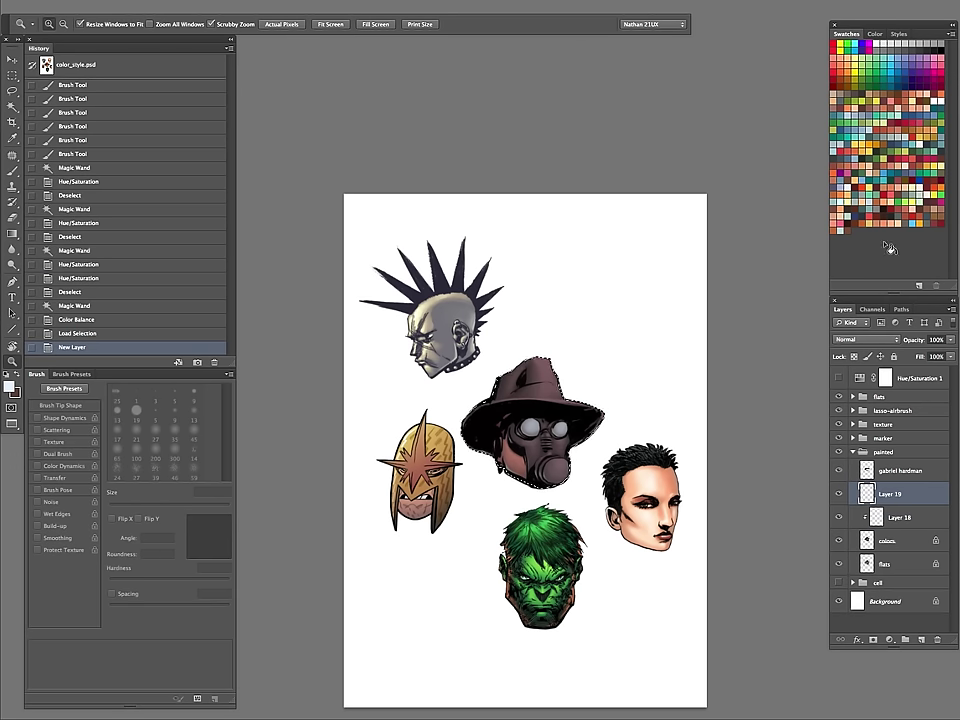
pyautogui.click(842, 209)
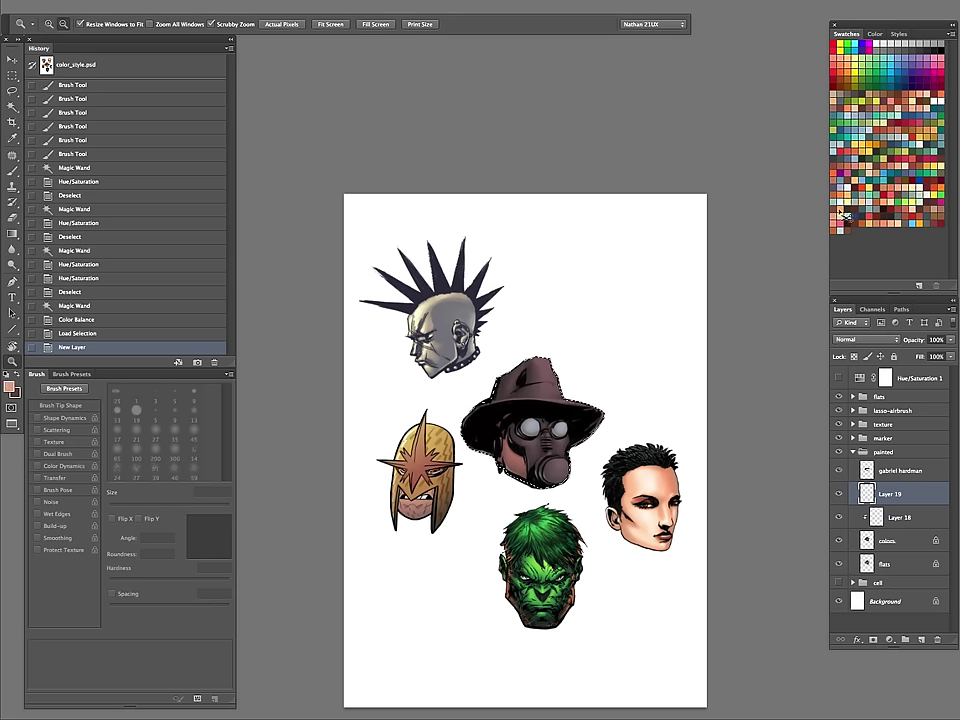
pyautogui.hotkey('alt', 'BackSpace')
pyautogui.hotkey('ctrl', 'shift', 'f')
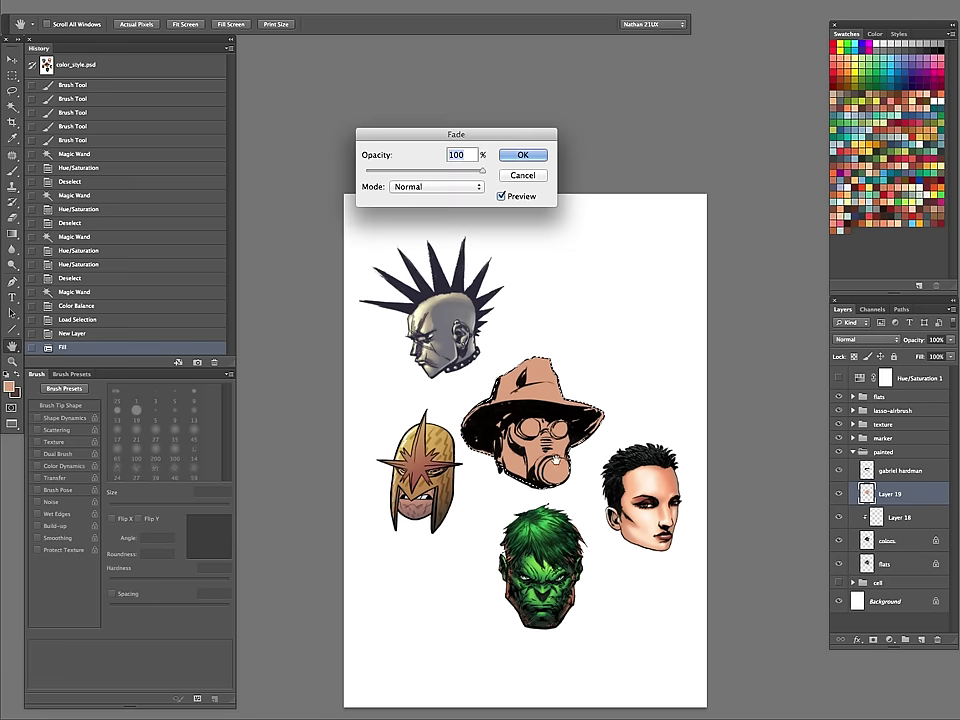
pyautogui.write('20')
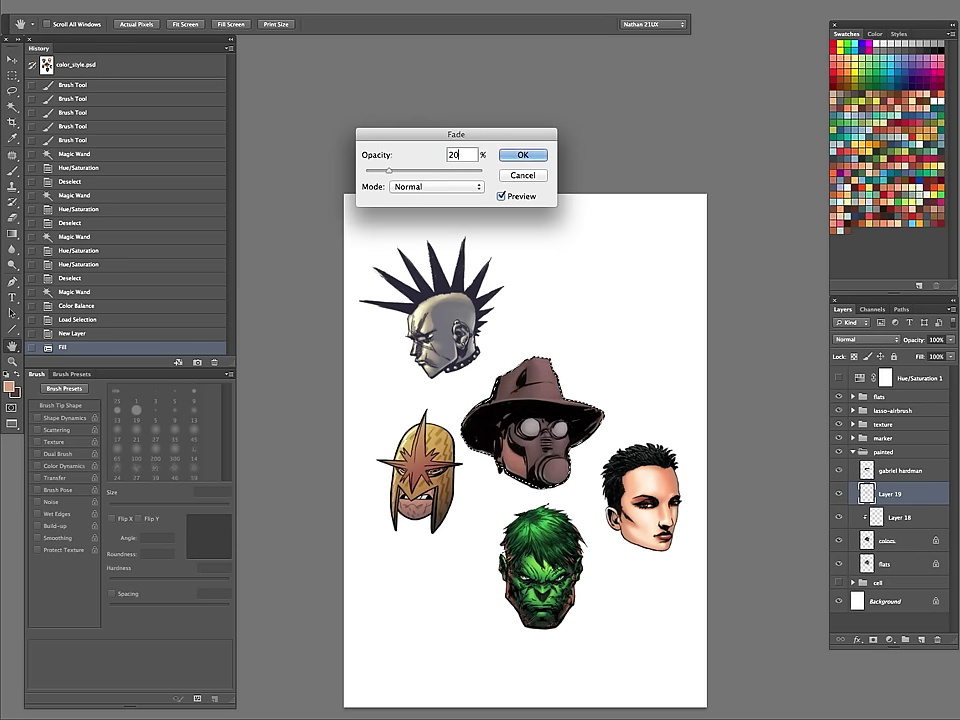
pyautogui.write('3')
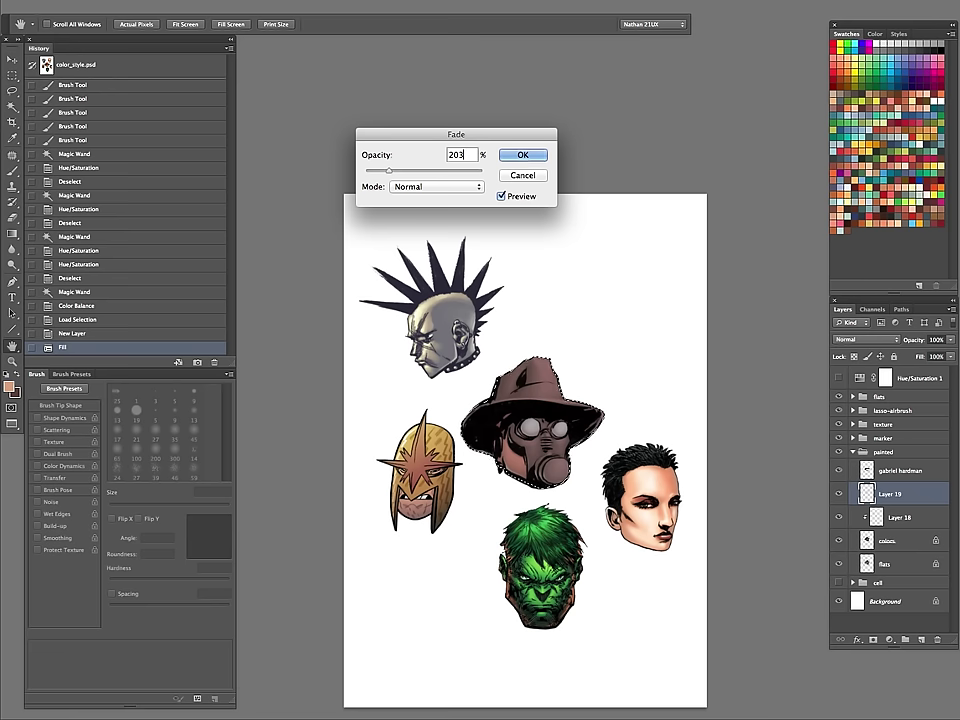
pyautogui.press('BackSpace')
pyautogui.press('BackSpace')
pyautogui.press('BackSpace')
pyautogui.write('30')
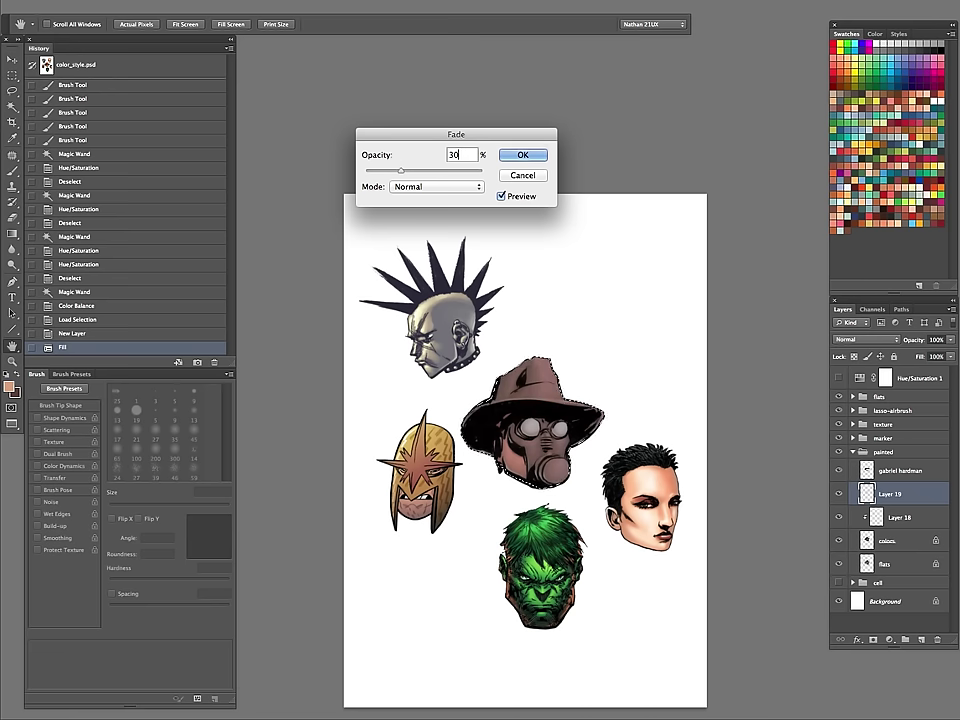
pyautogui.press('Escape')
# Set the peach fill layer to Overlay at 20% opacity and compare the head with and without it.
pyautogui.press('z')
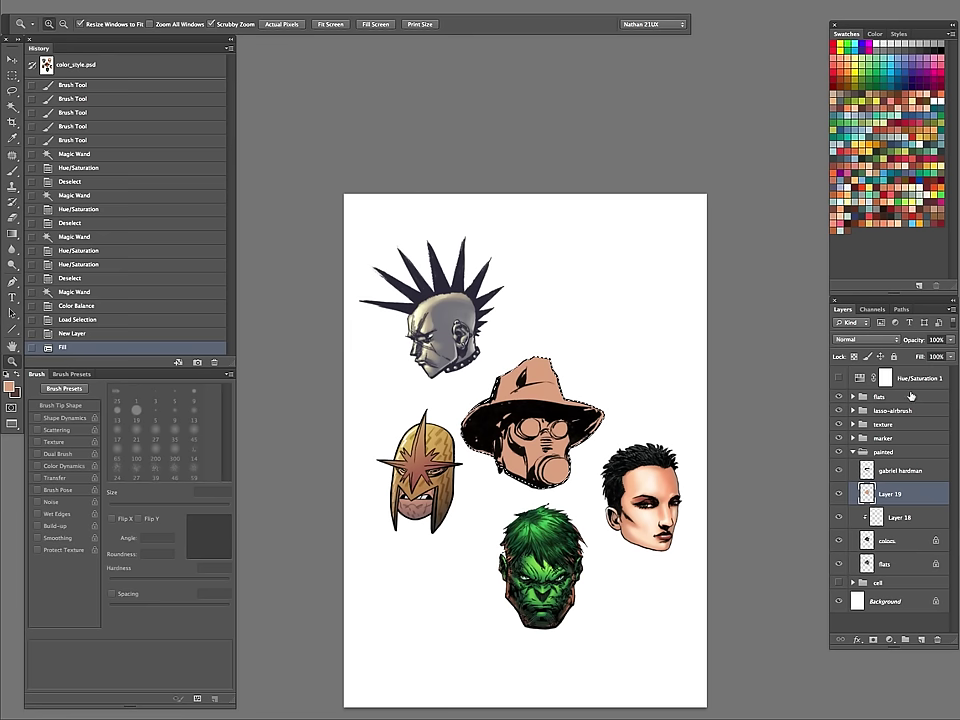
pyautogui.click(865, 339)
pyautogui.click(866, 454)
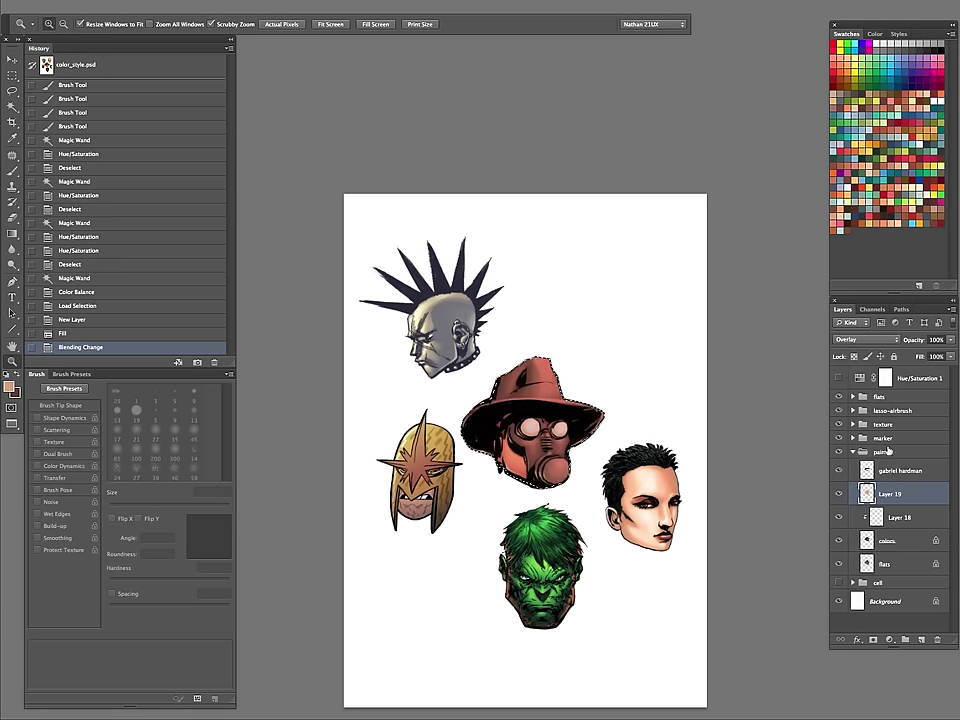
pyautogui.press('h')
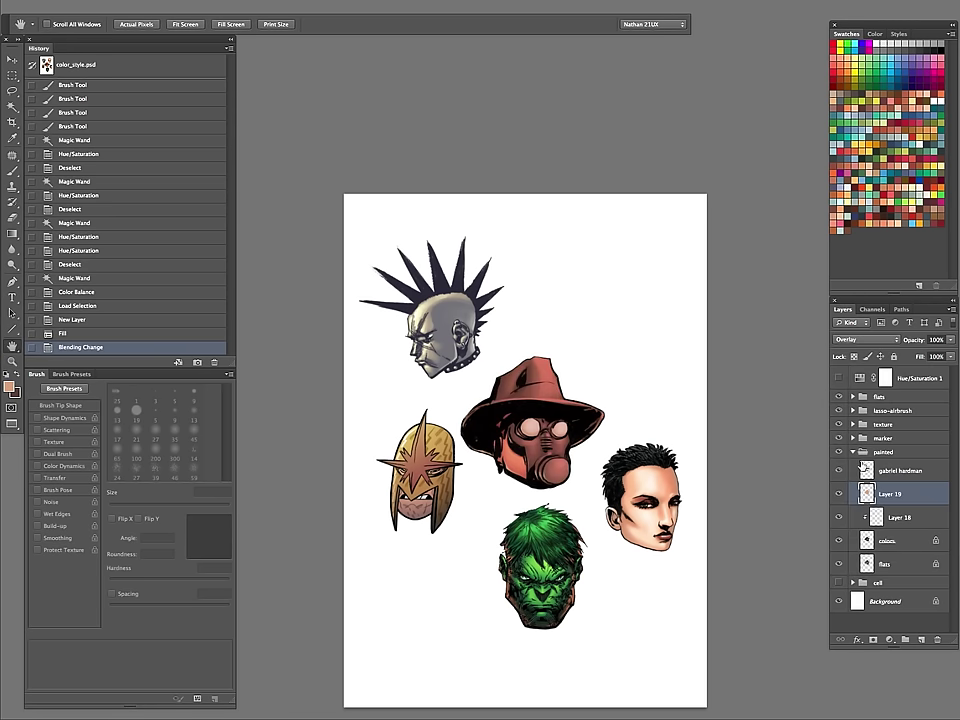
pyautogui.press('2')
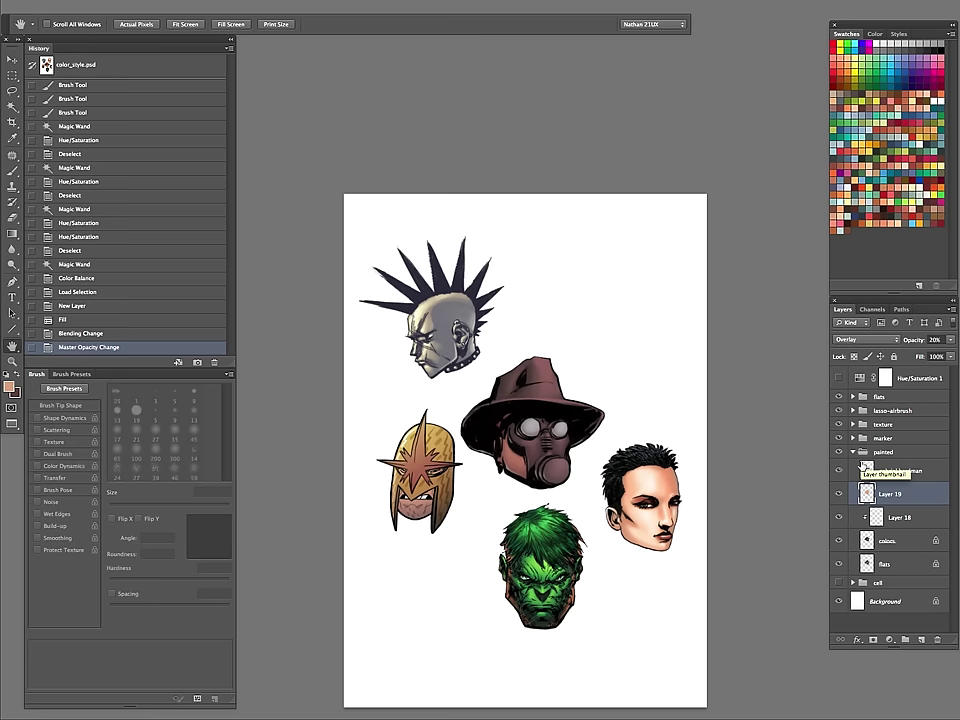
pyautogui.click(839, 494)
pyautogui.click(839, 494)
pyautogui.click(839, 494)
pyautogui.click(839, 494)
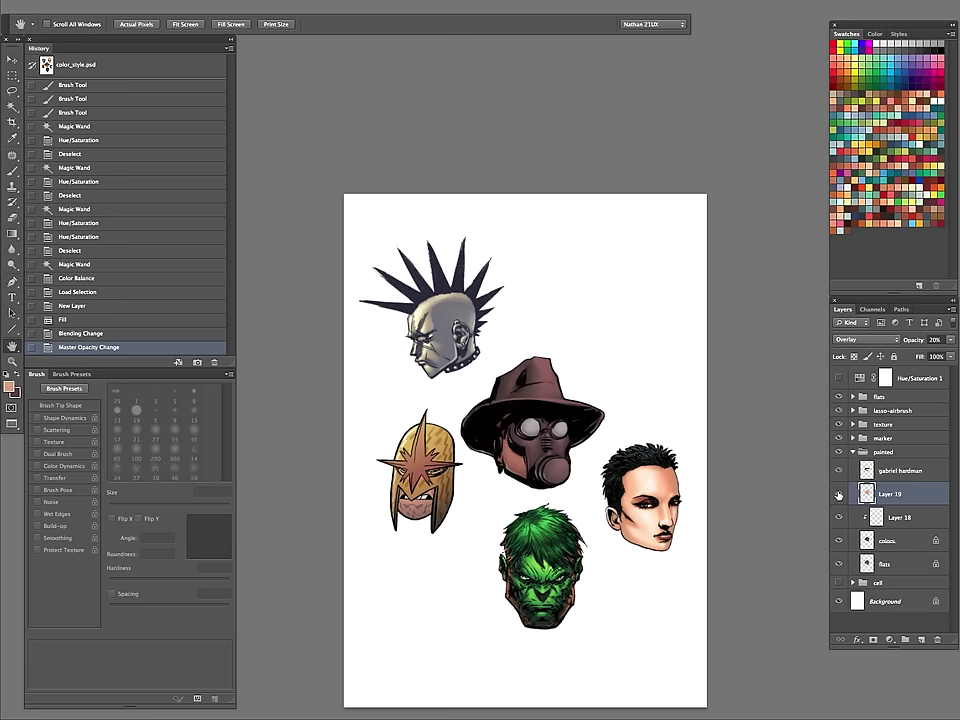
# Adjust the peach overlay layer's Hue/Saturation to saturation -9 and lightness +29.
pyautogui.press('z')
pyautogui.moveTo(577, 427); pyautogui.dragTo(560, 450)
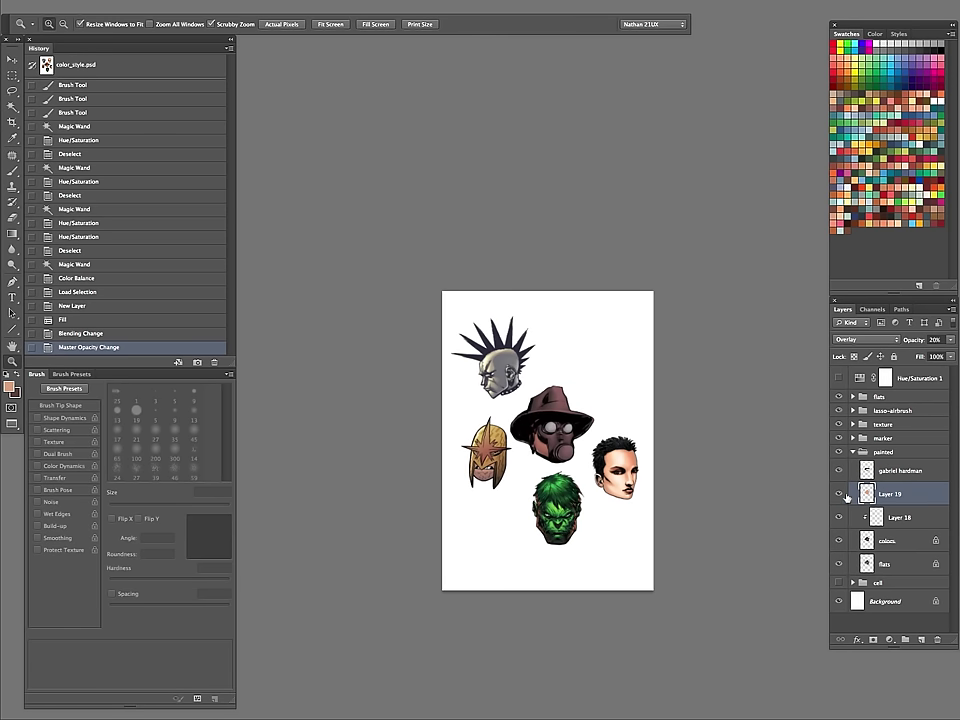
pyautogui.hotkey('ctrl', 'u')
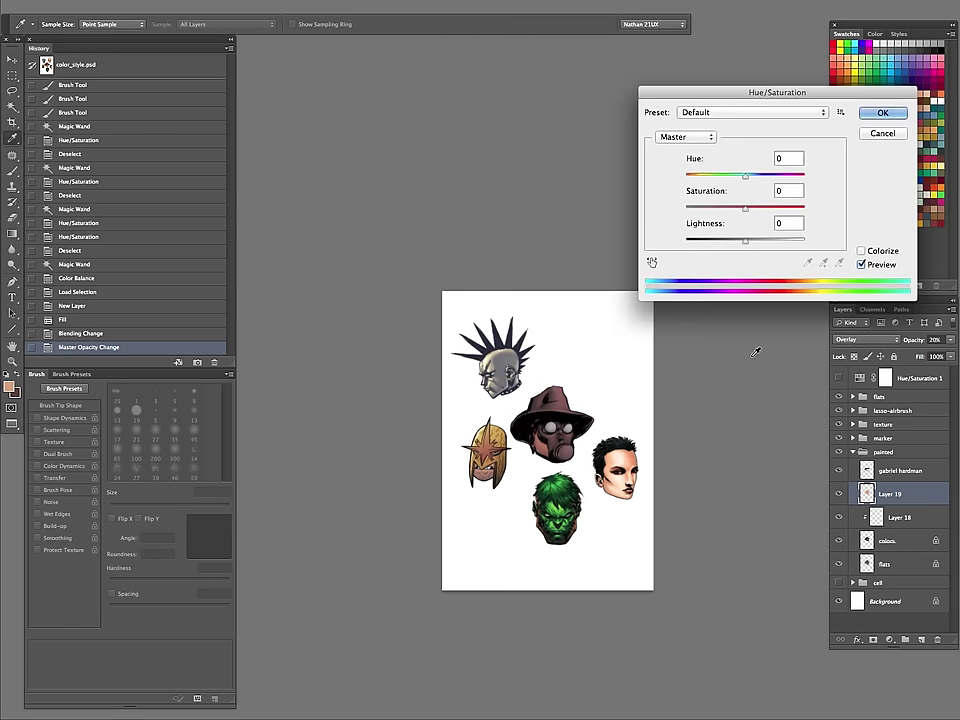
pyautogui.moveTo(745, 240)
pyautogui.mouseDown()
pyautogui.moveTo(759, 243)
pyautogui.moveTo(754, 210)
pyautogui.moveTo(778, 210)
pyautogui.moveTo(737, 212)
pyautogui.moveTo(762, 244)
pyautogui.mouseUp()
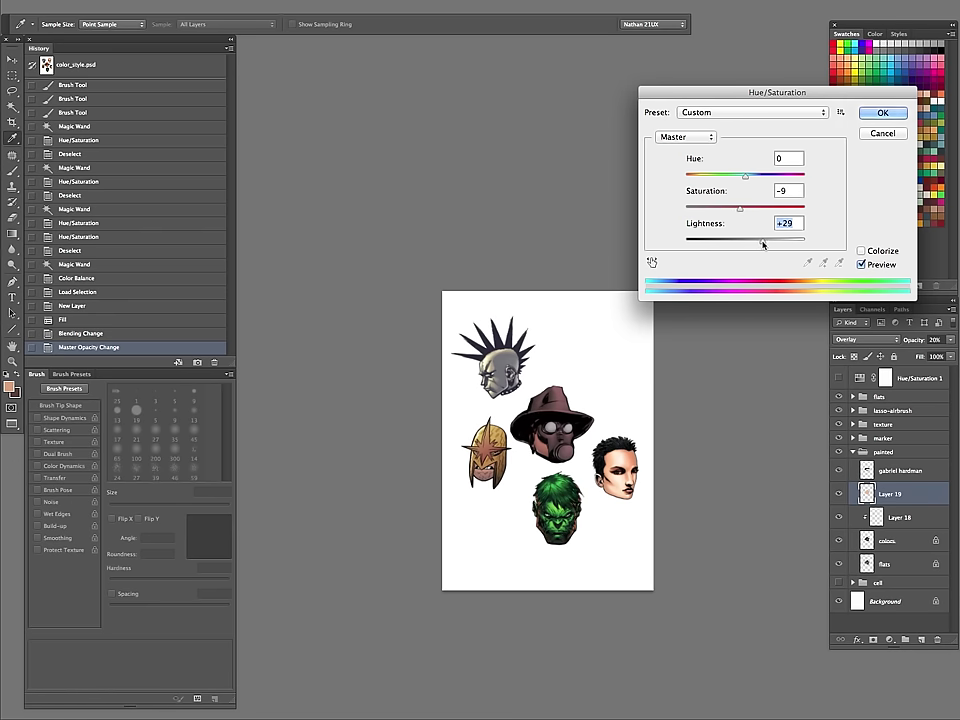
pyautogui.click(875, 113)
# Collapse the painted group, then make the cell group visible and select it.
pyautogui.moveTo(581, 401); pyautogui.dragTo(612, 420)
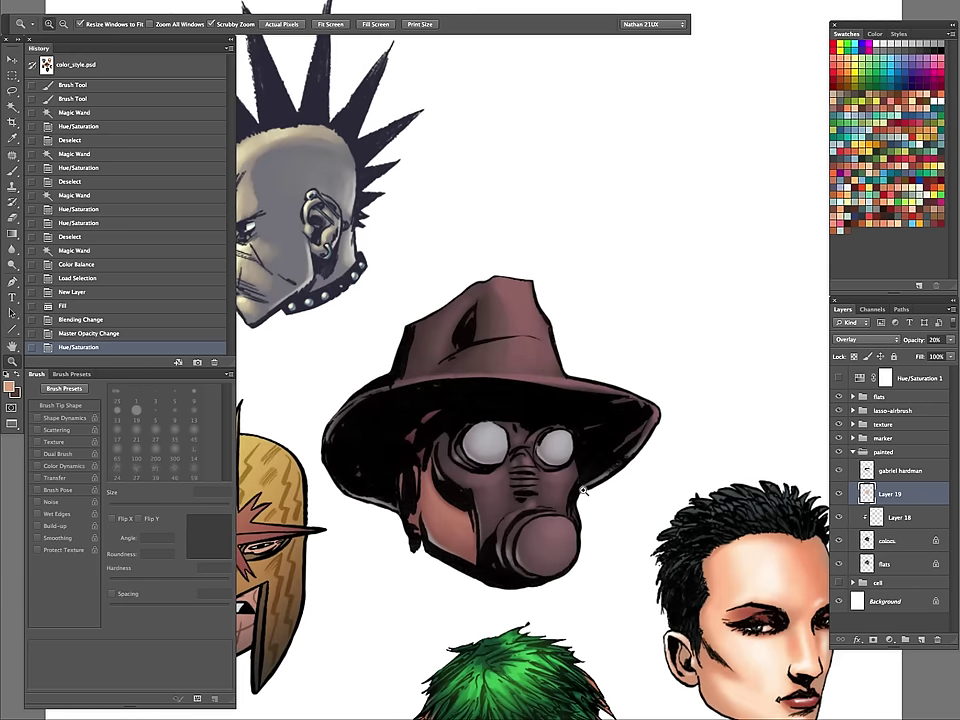
pyautogui.click(853, 452)
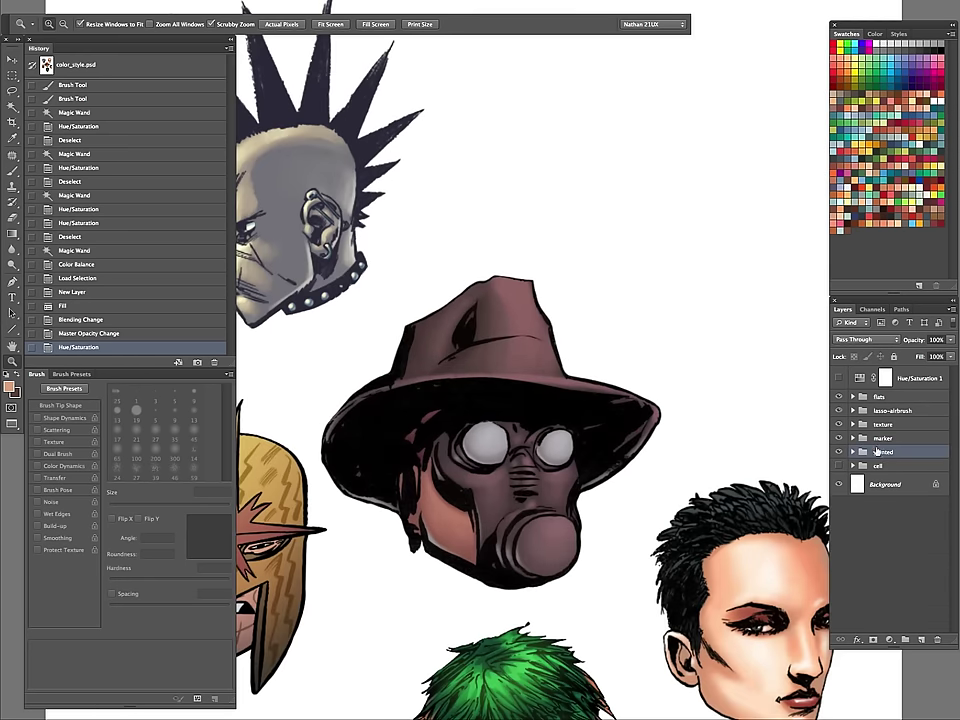
pyautogui.moveTo(545, 426); pyautogui.dragTo(591, 408)
pyautogui.moveTo(597, 470); pyautogui.dragTo(559, 517)
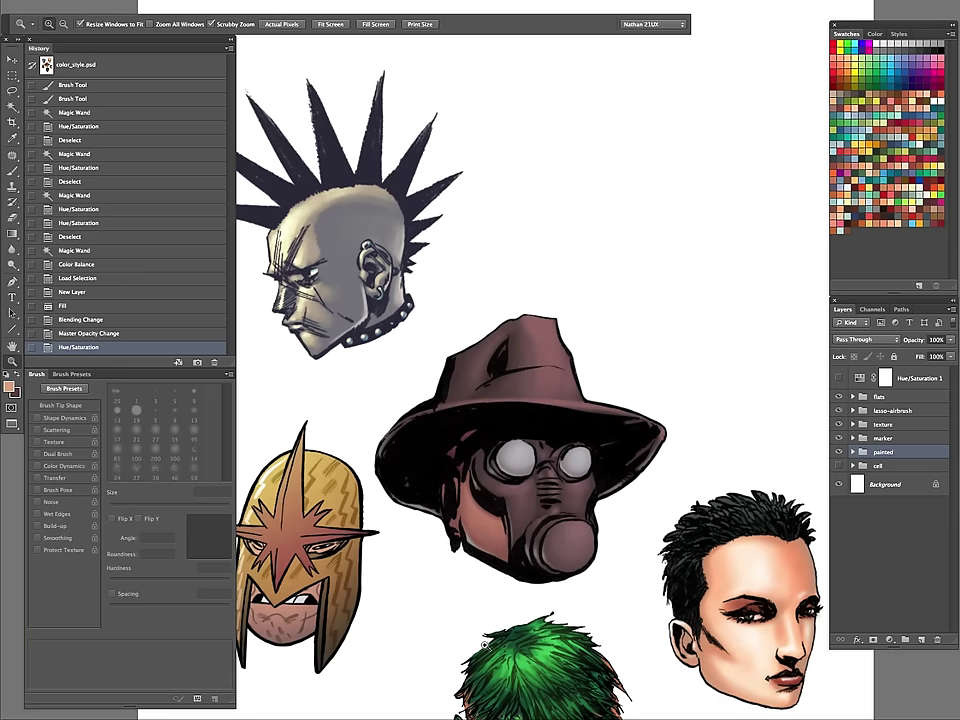
pyautogui.press('Tab')
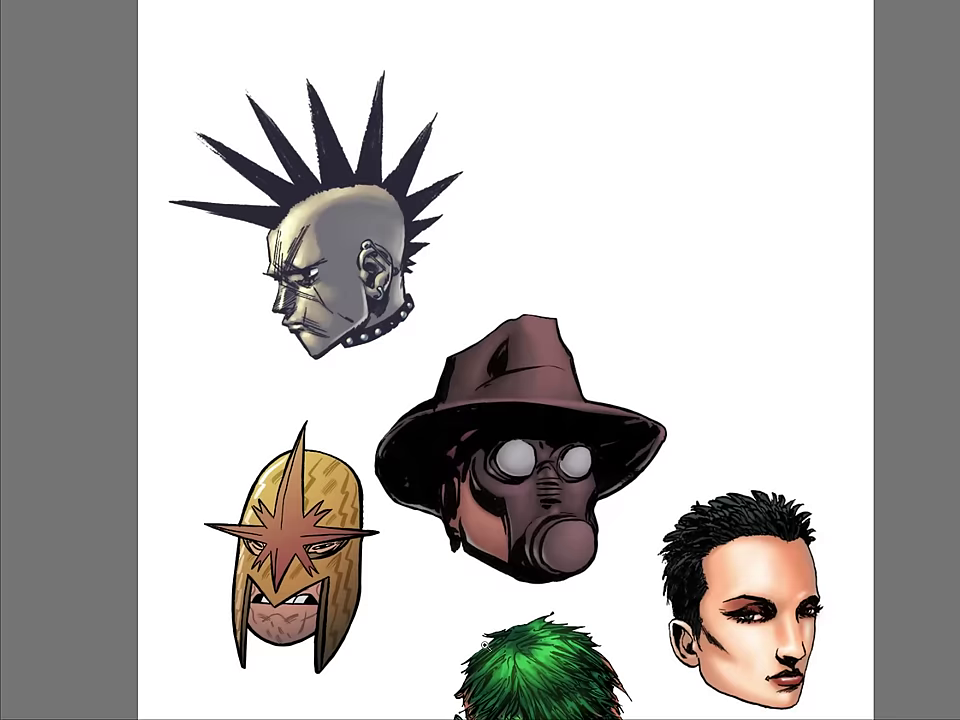
pyautogui.press('Tab')
pyautogui.click(839, 467)
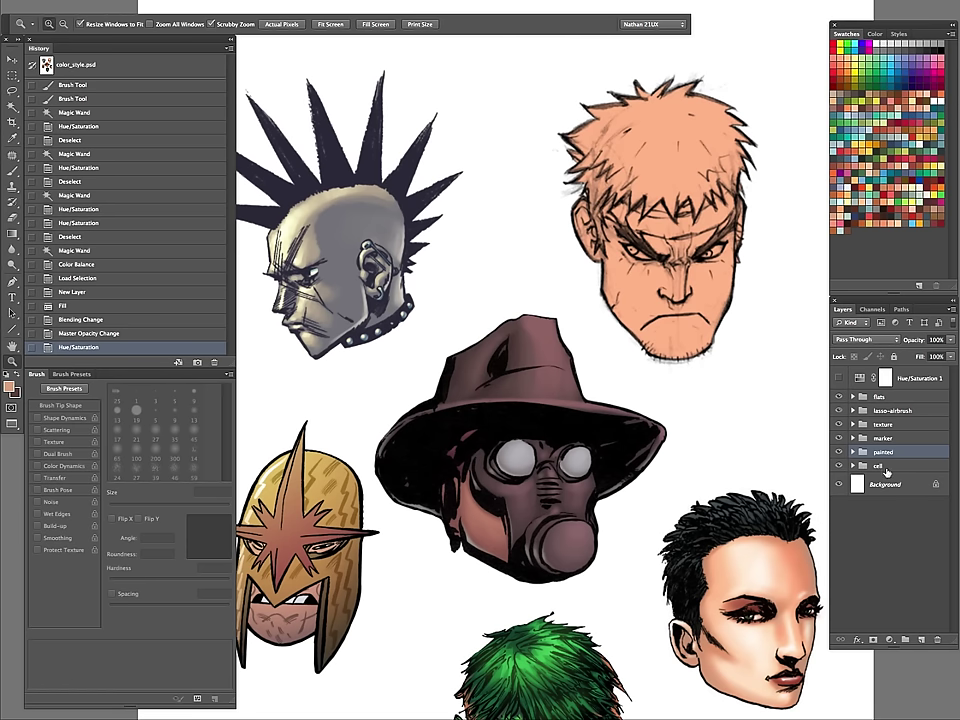
pyautogui.click(884, 467)
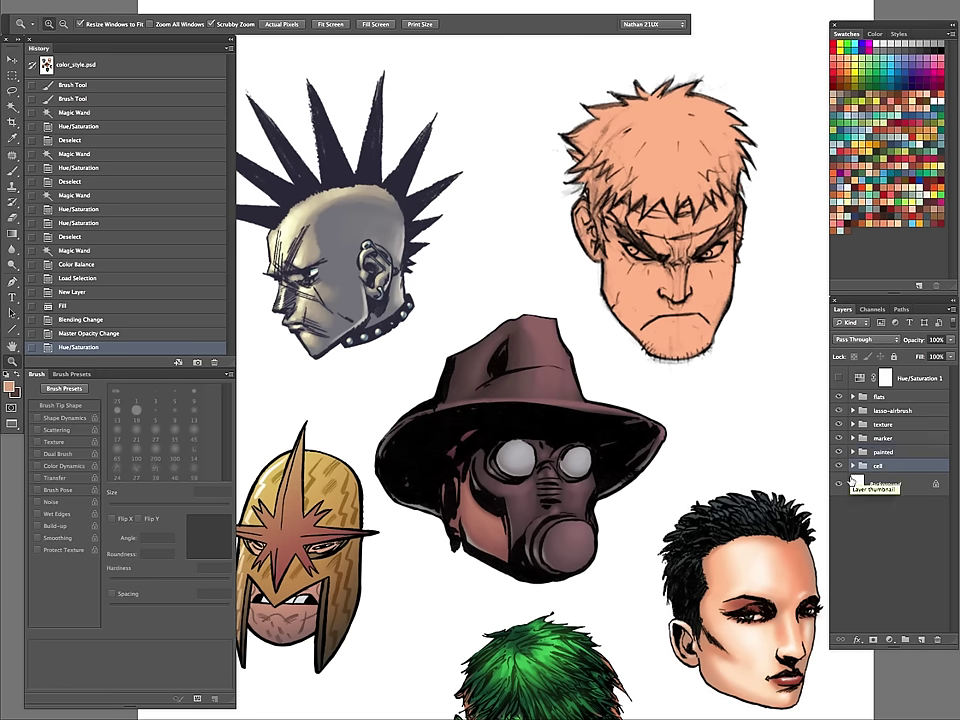